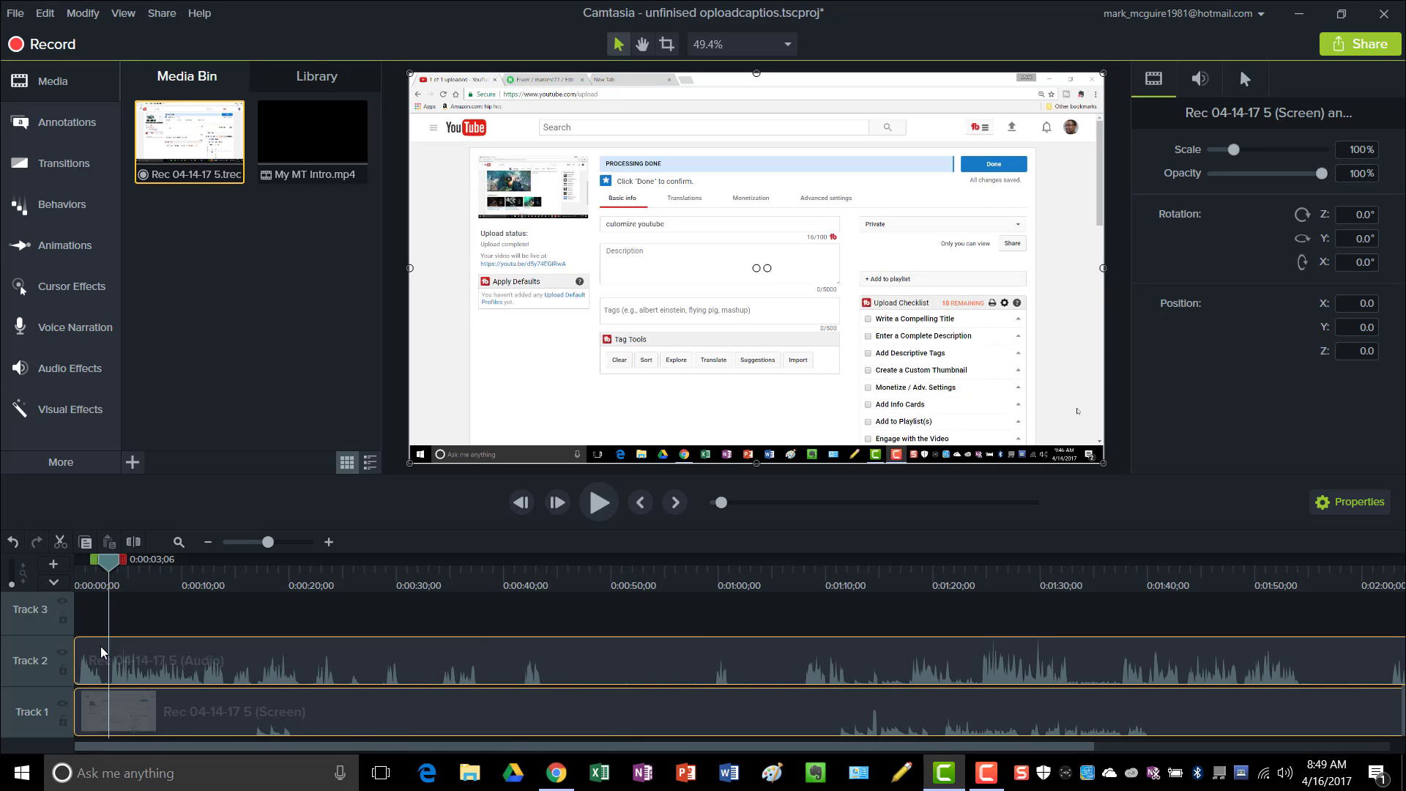
Preview the opening seconds of the recording and return to the 3-second point.
mouse_move(107, 567)
left_mouse_down()
mouse_move(88, 569)
mouse_move(125, 571)
mouse_move(89, 575)
mouse_move(108, 577)
left_mouse_up()
left_click(605, 515)
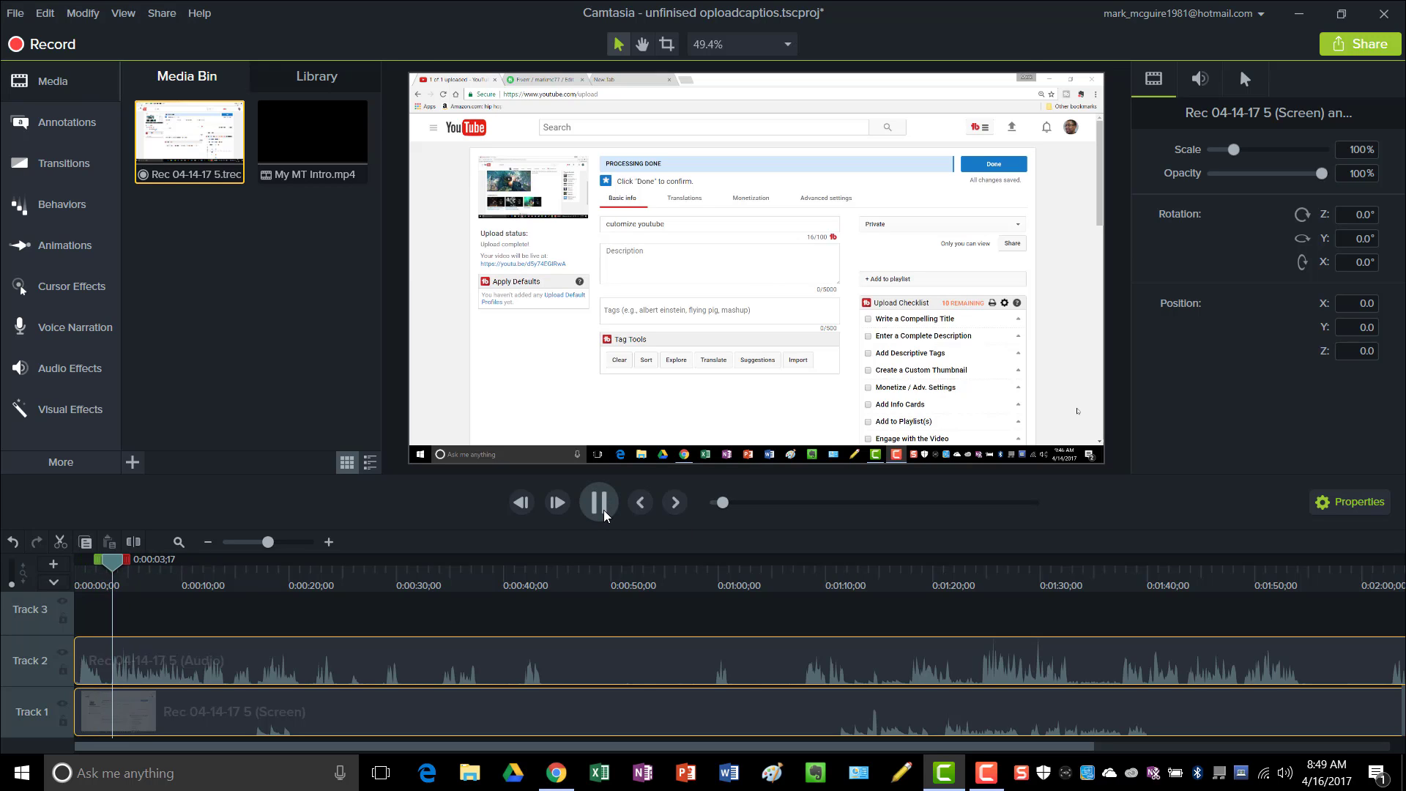
left_click(605, 516)
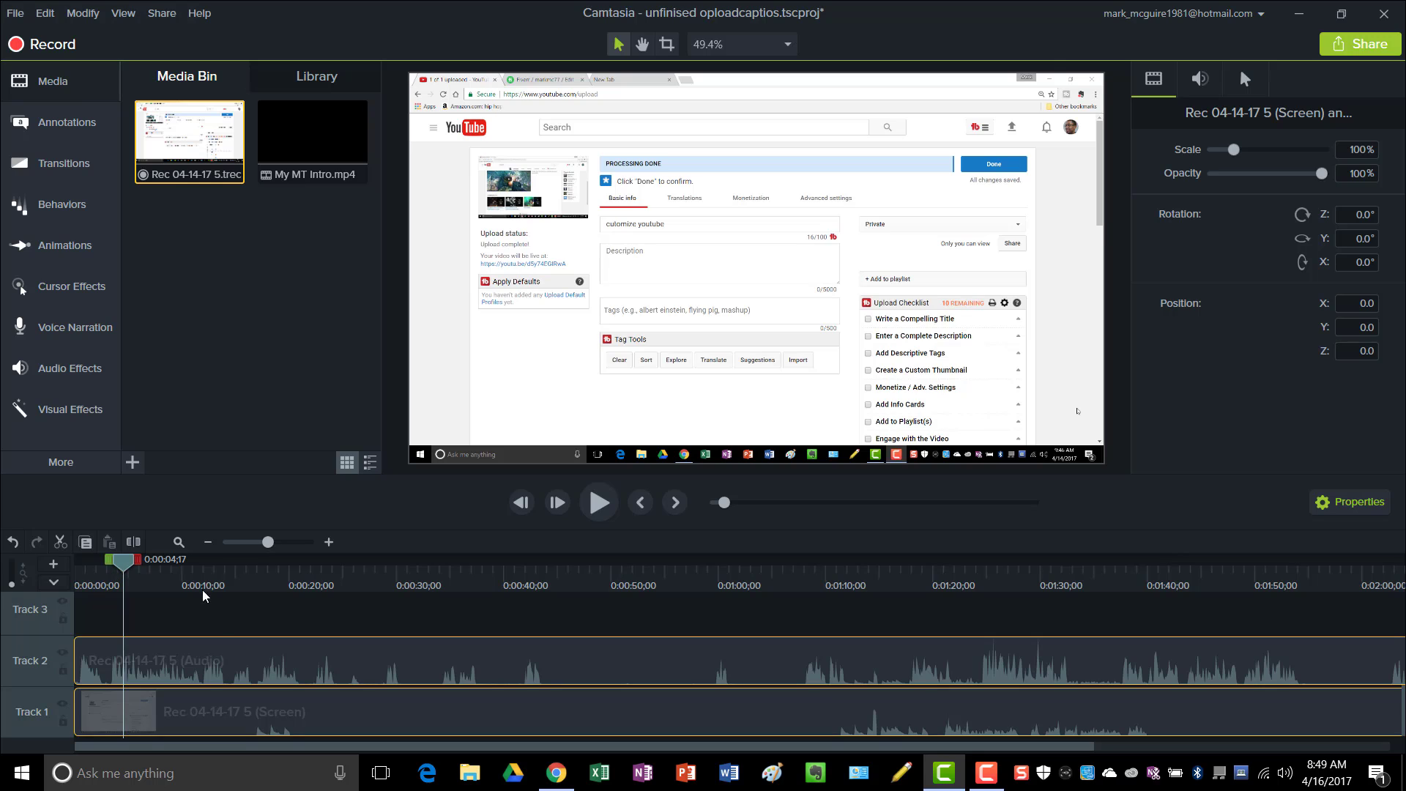
left_click_drag(123, 573, 106, 571)
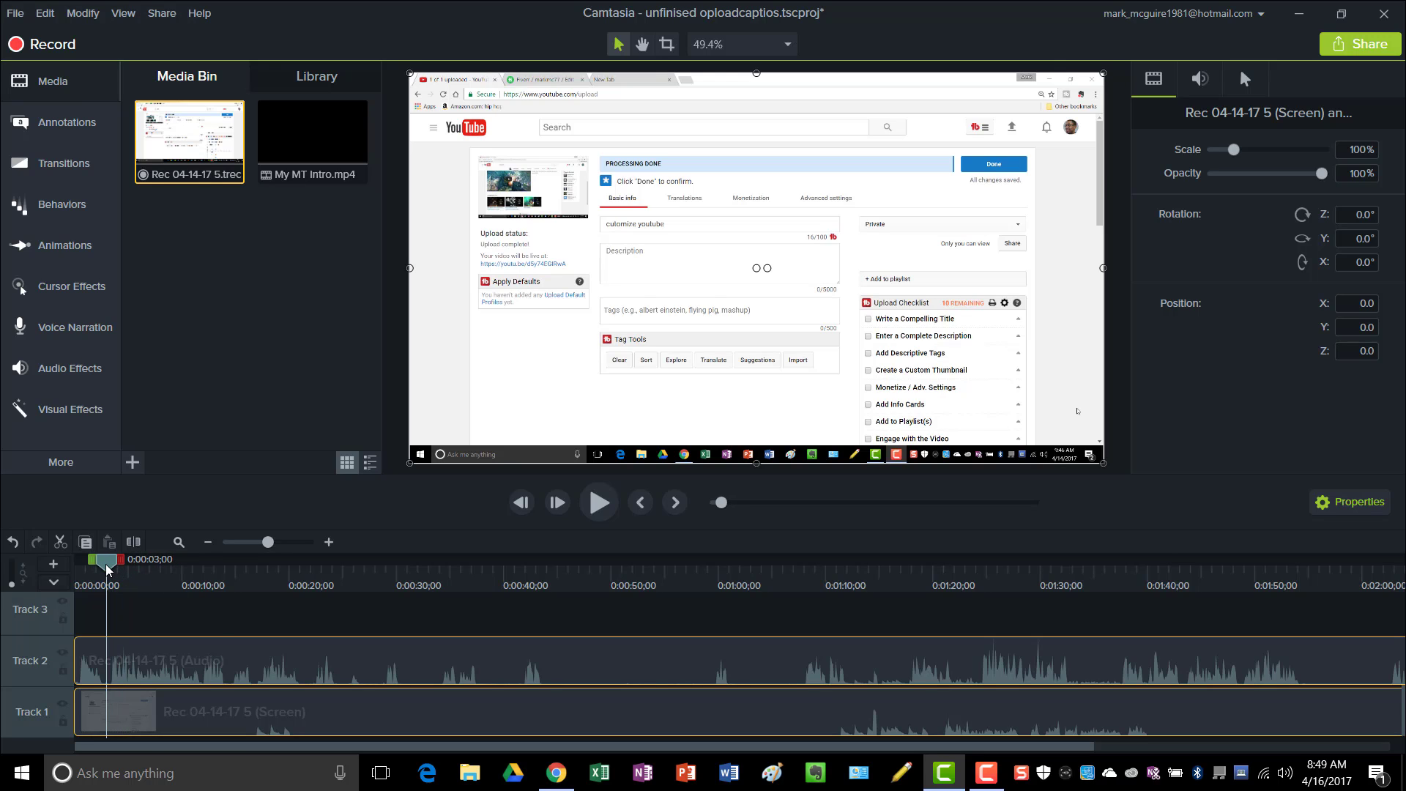
left_click(169, 618)
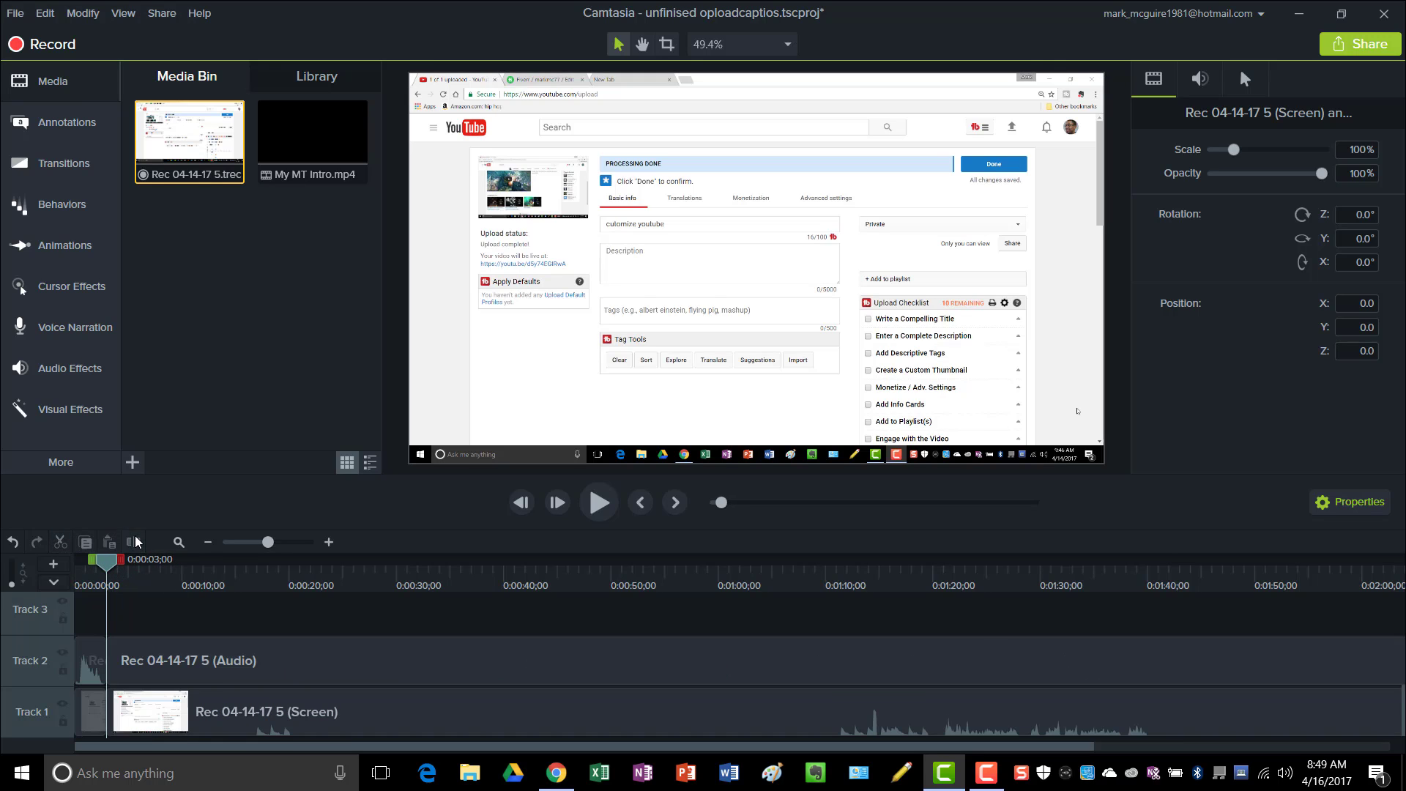
Delete the short leading pieces from the Track 2 audio and the Track 1 screen.
left_click(89, 664)
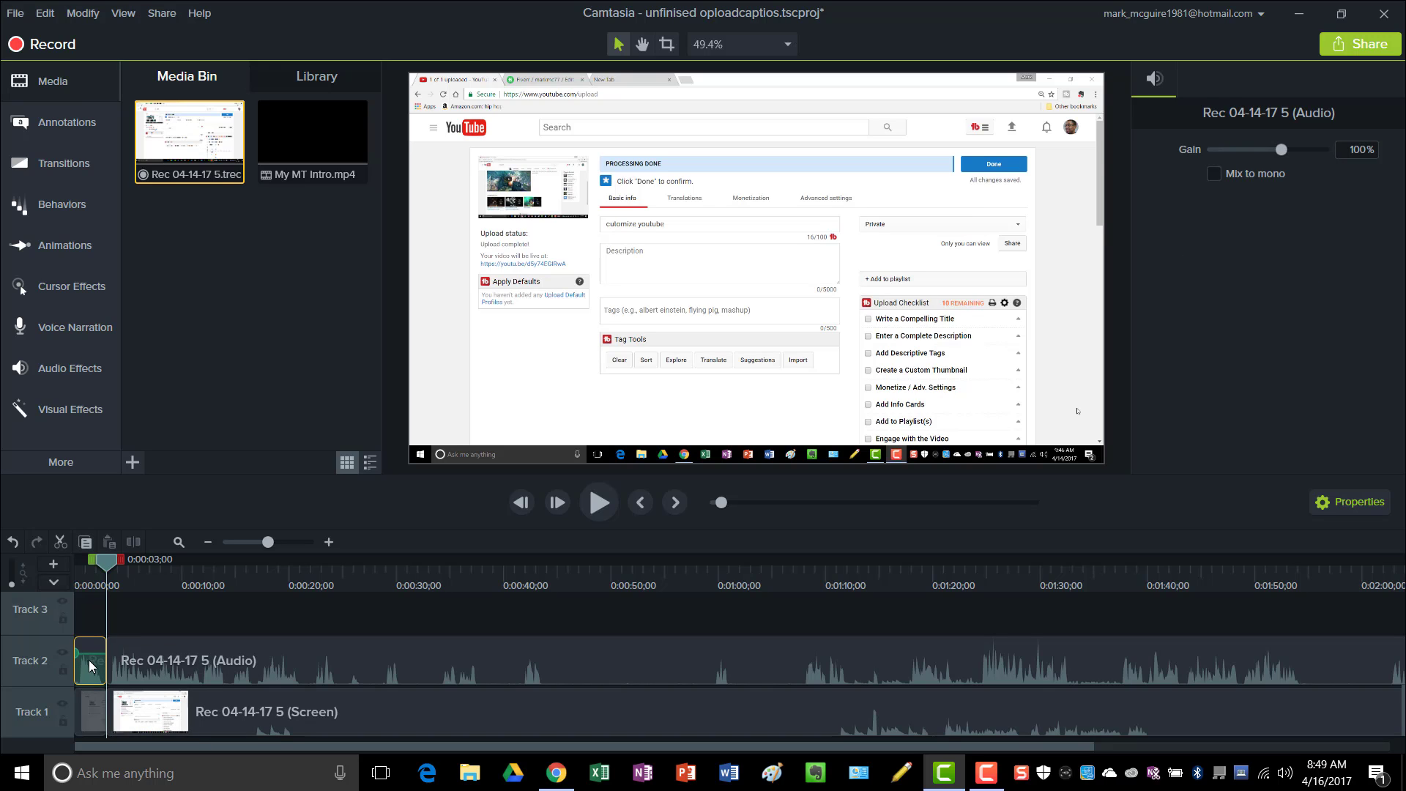
right_click(93, 665)
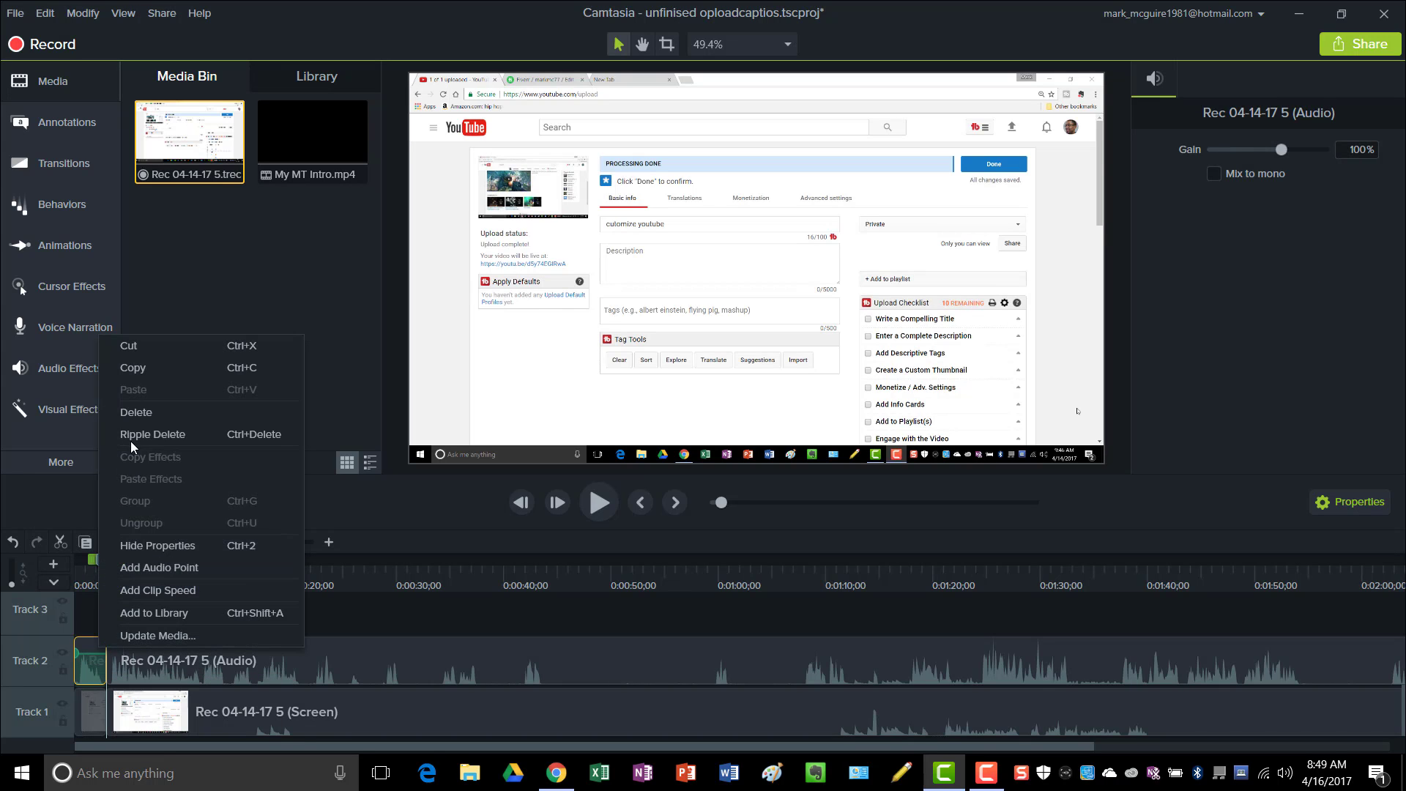
left_click(136, 412)
left_click(92, 705)
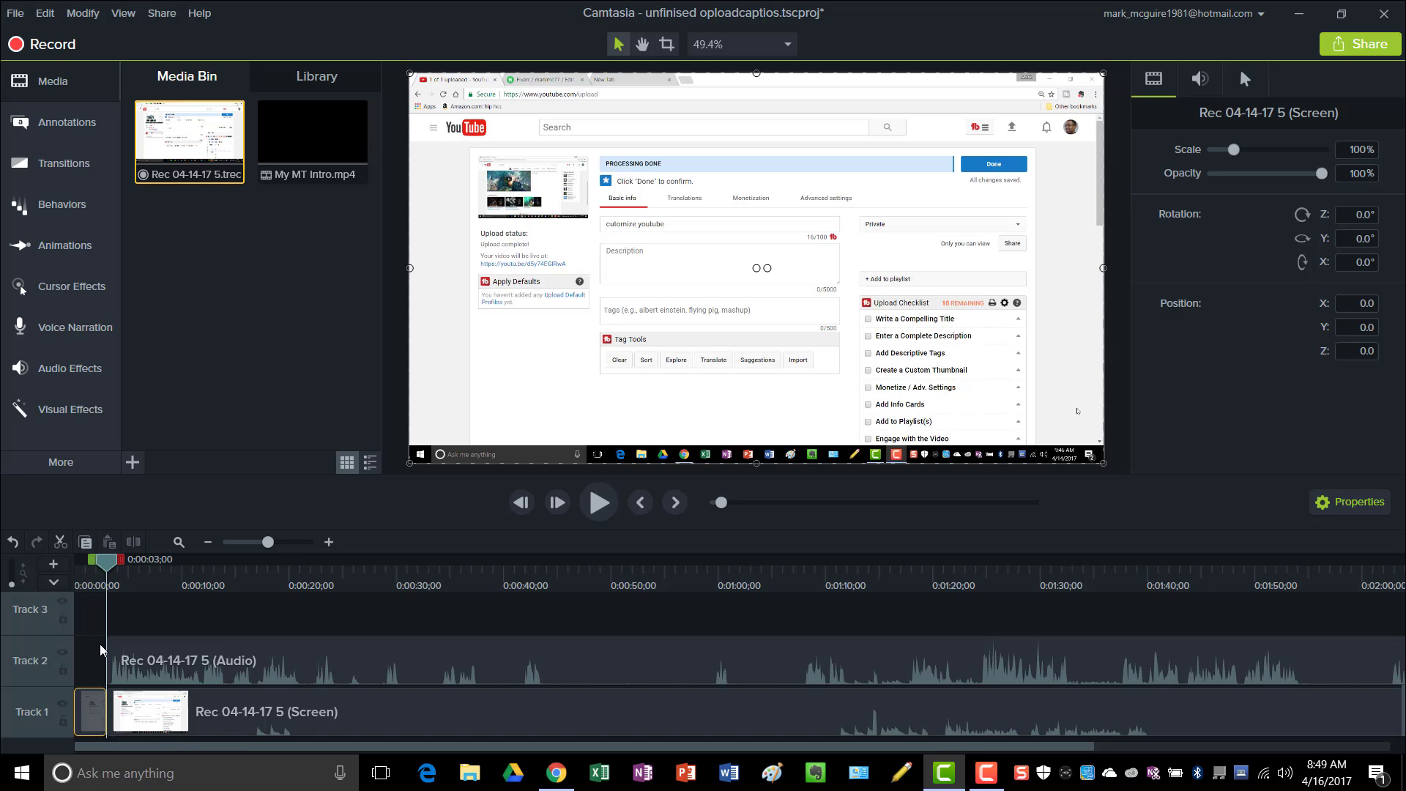
right_click(95, 722)
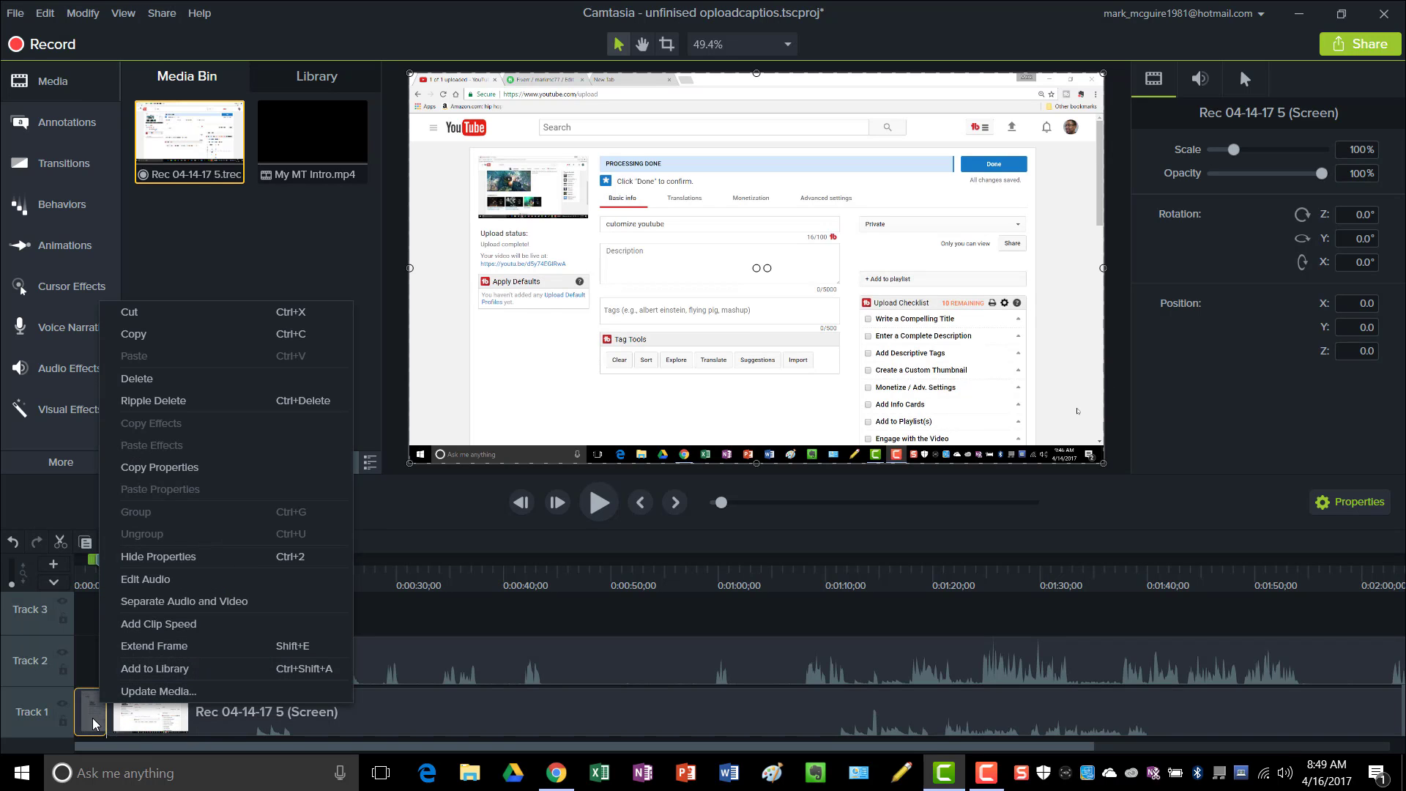
left_click(137, 378)
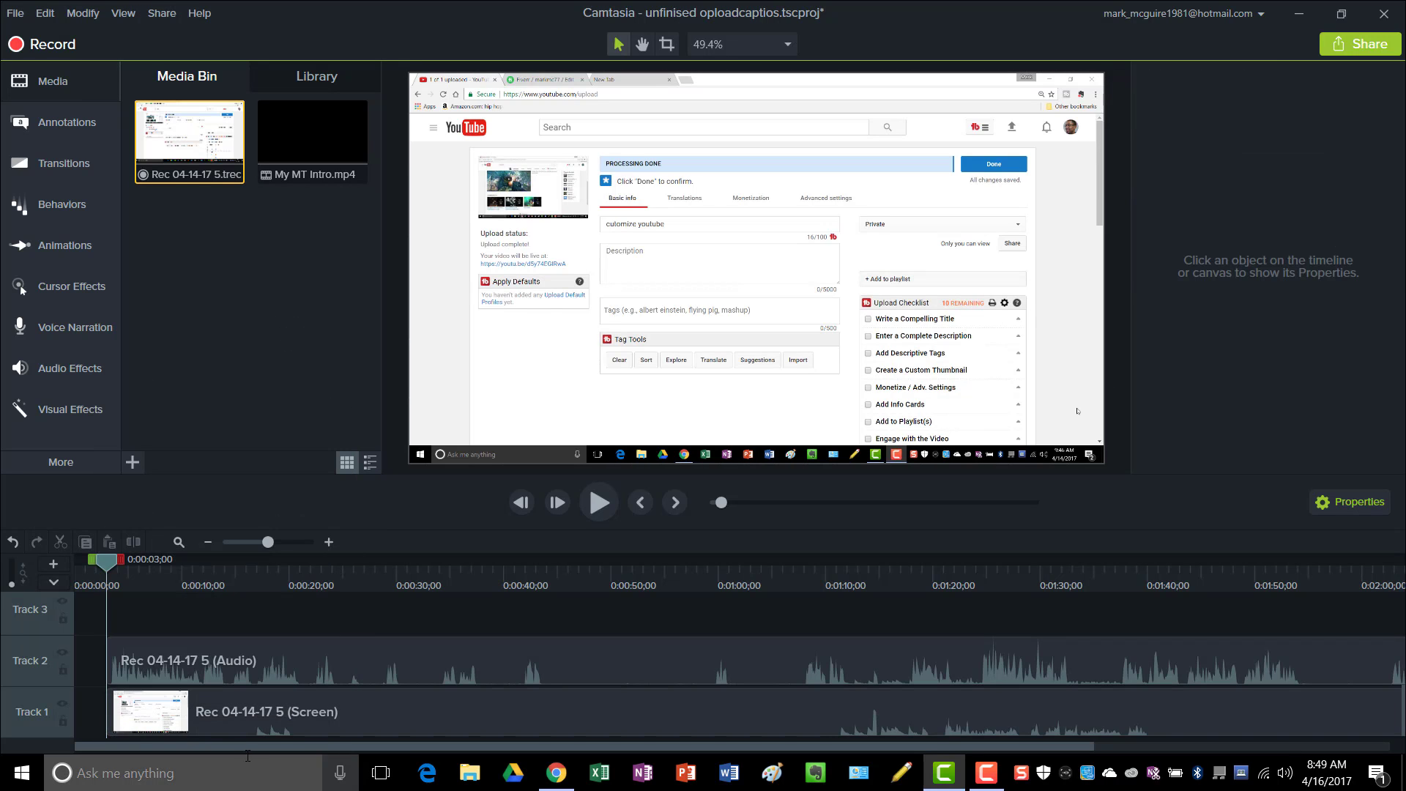
Slide the remaining clips to 0:00 and play the trimmed recording from the start.
left_click_drag(280, 730, 245, 730)
left_click(161, 664)
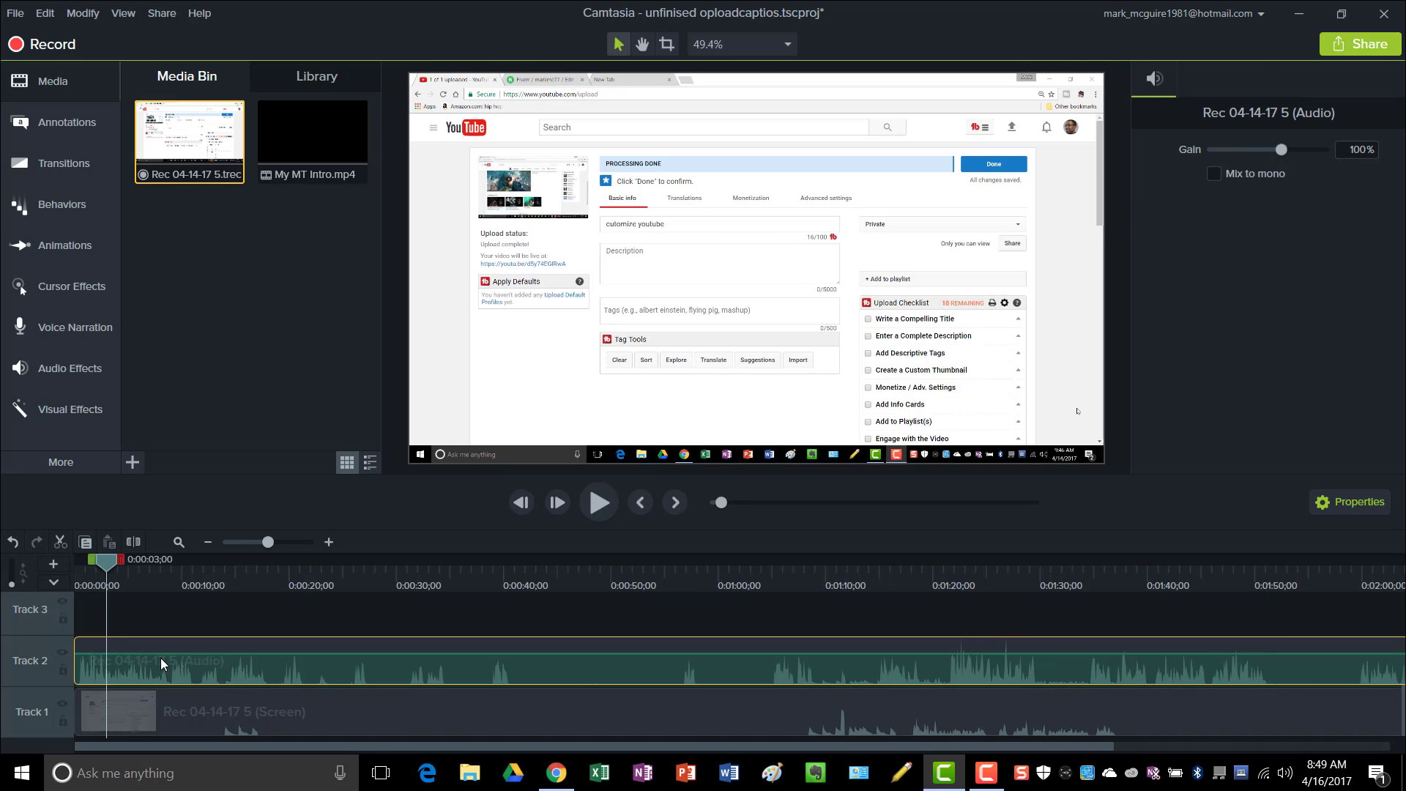
left_click_drag(111, 565, 80, 565)
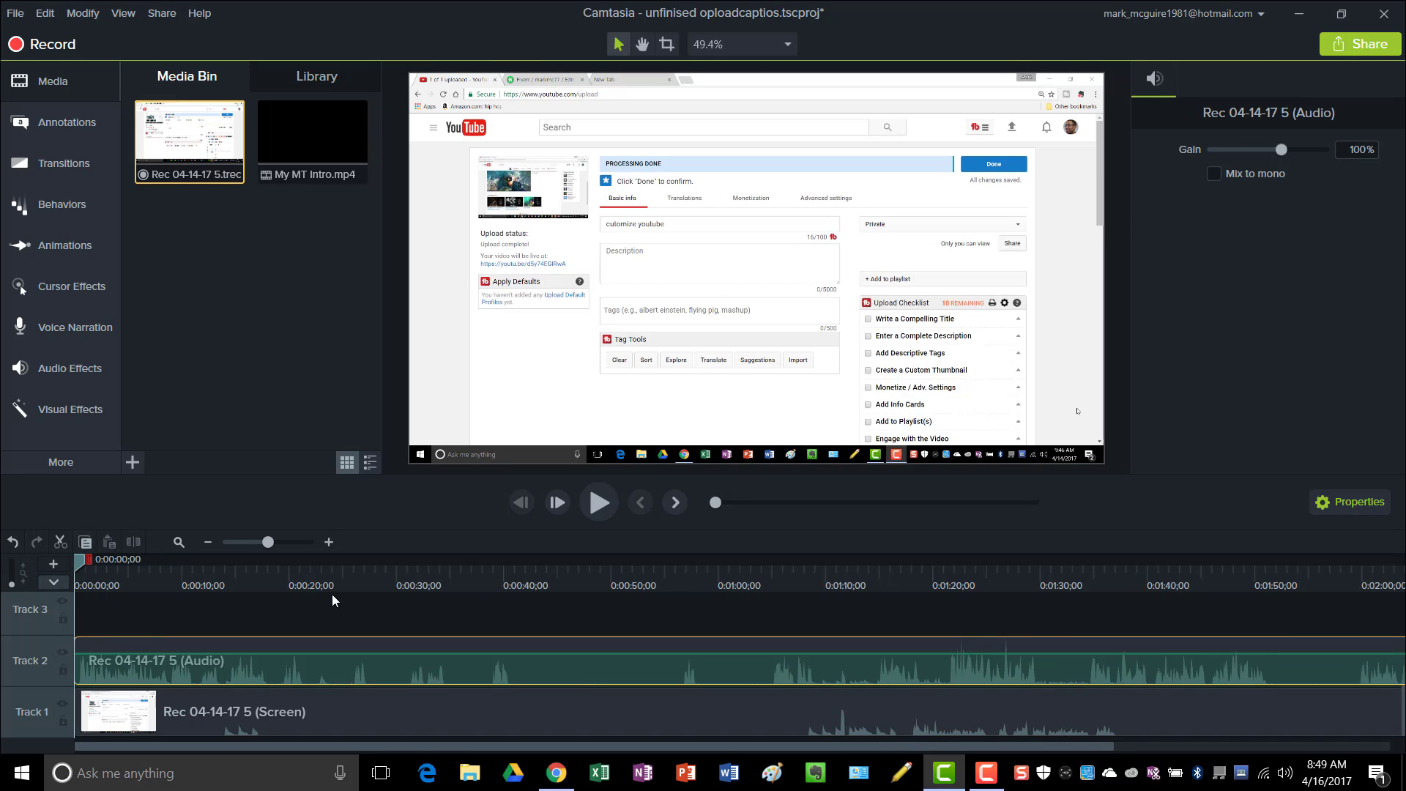
left_click(597, 506)
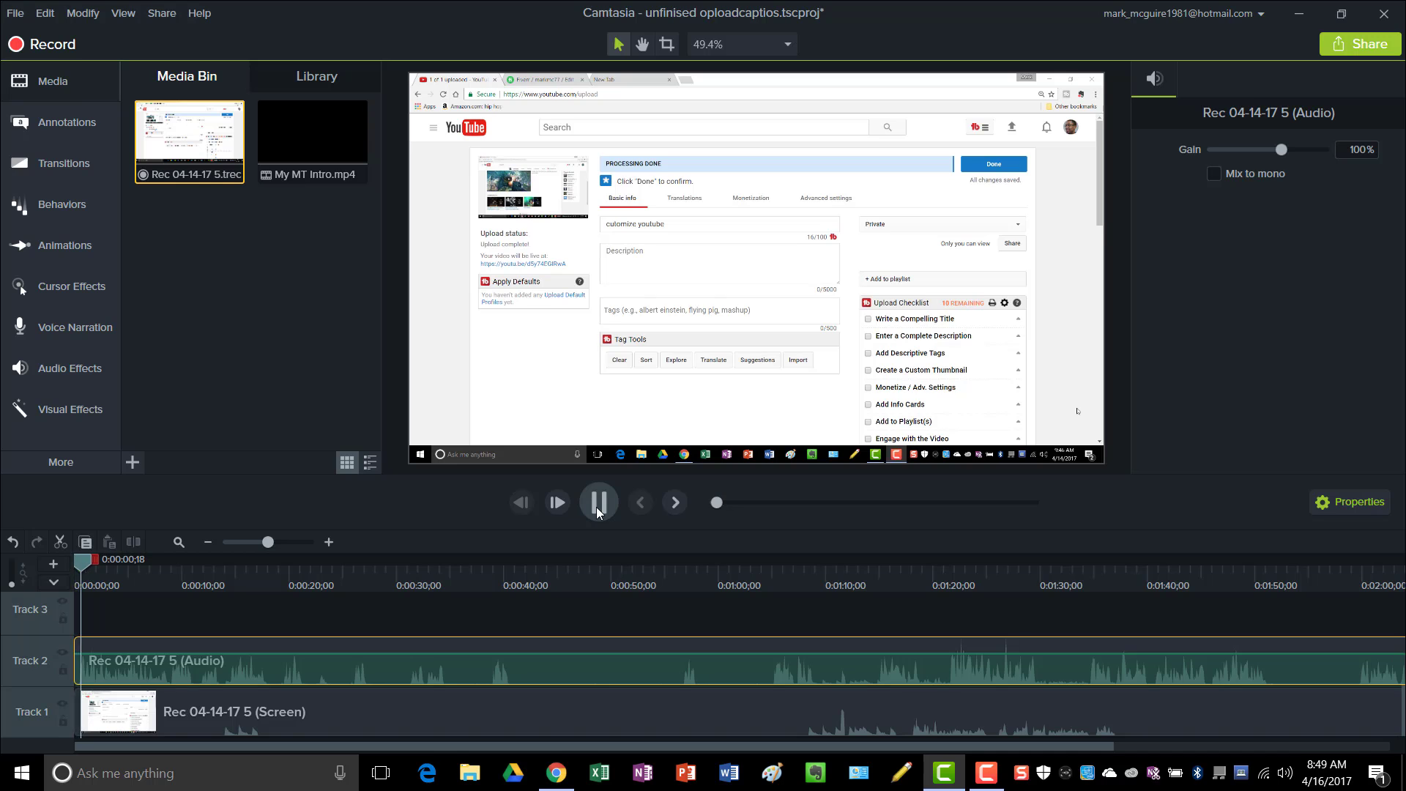
left_click(598, 505)
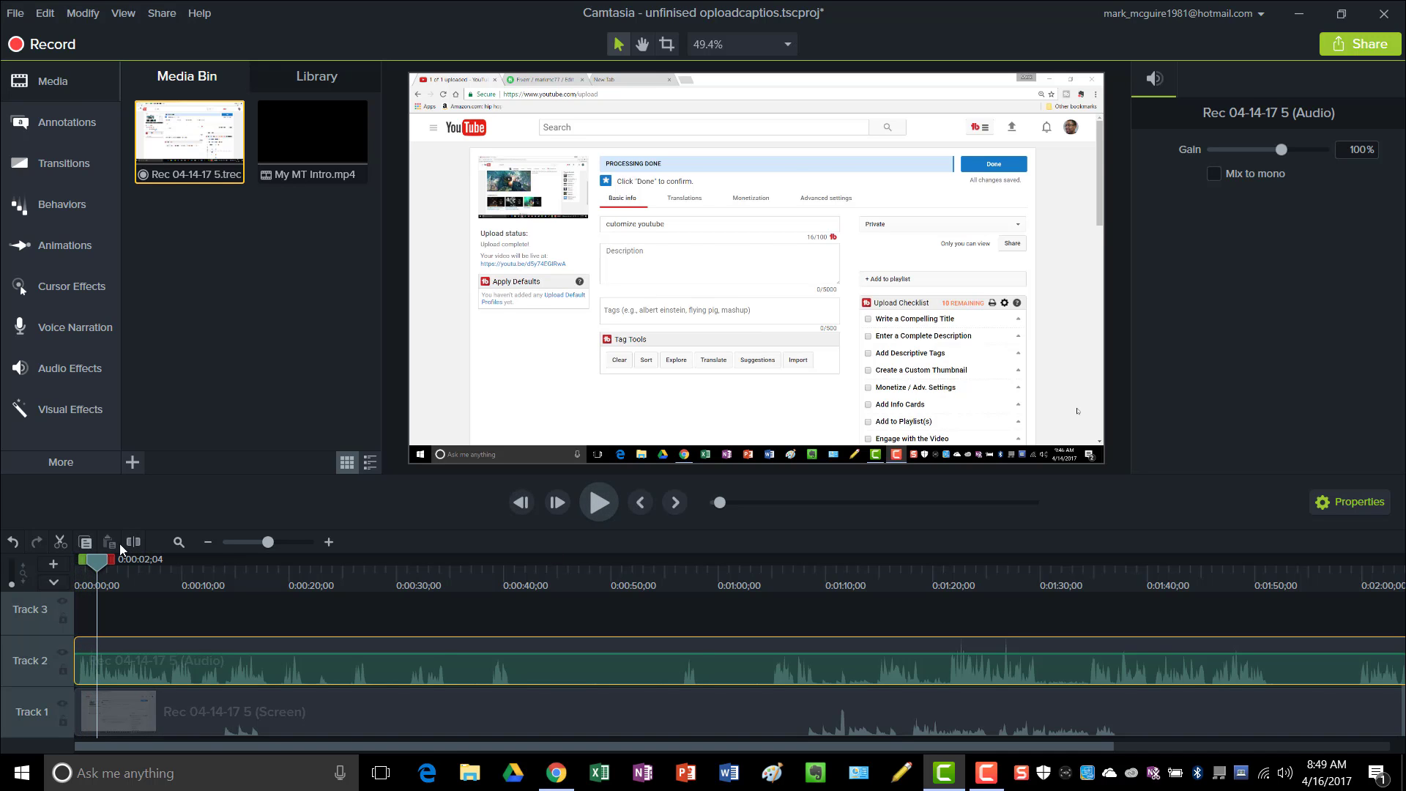
left_click_drag(700, 561, 772, 572)
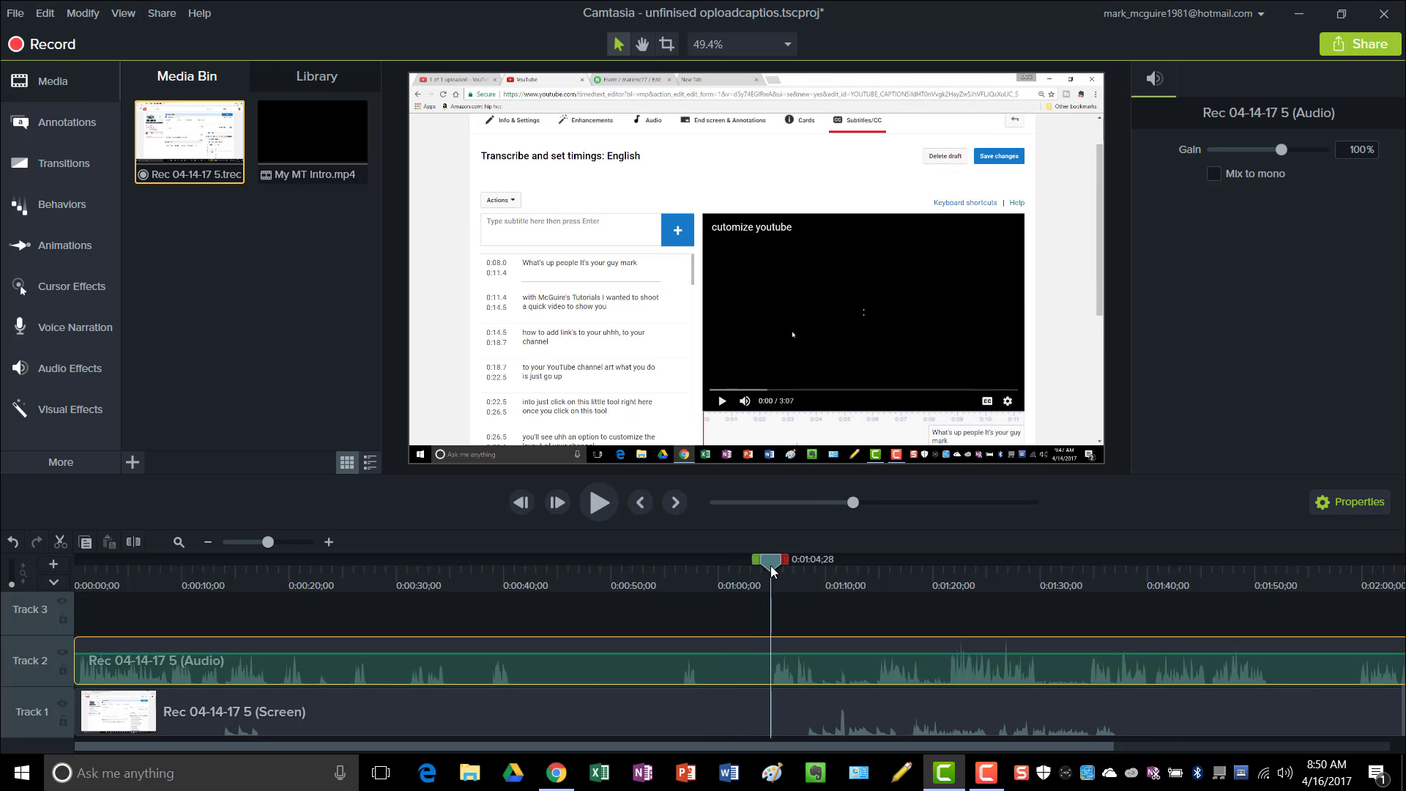
Mark the stretch from 0:58;05 to 0:59;20 and cut it from the timeline.
left_click(604, 500)
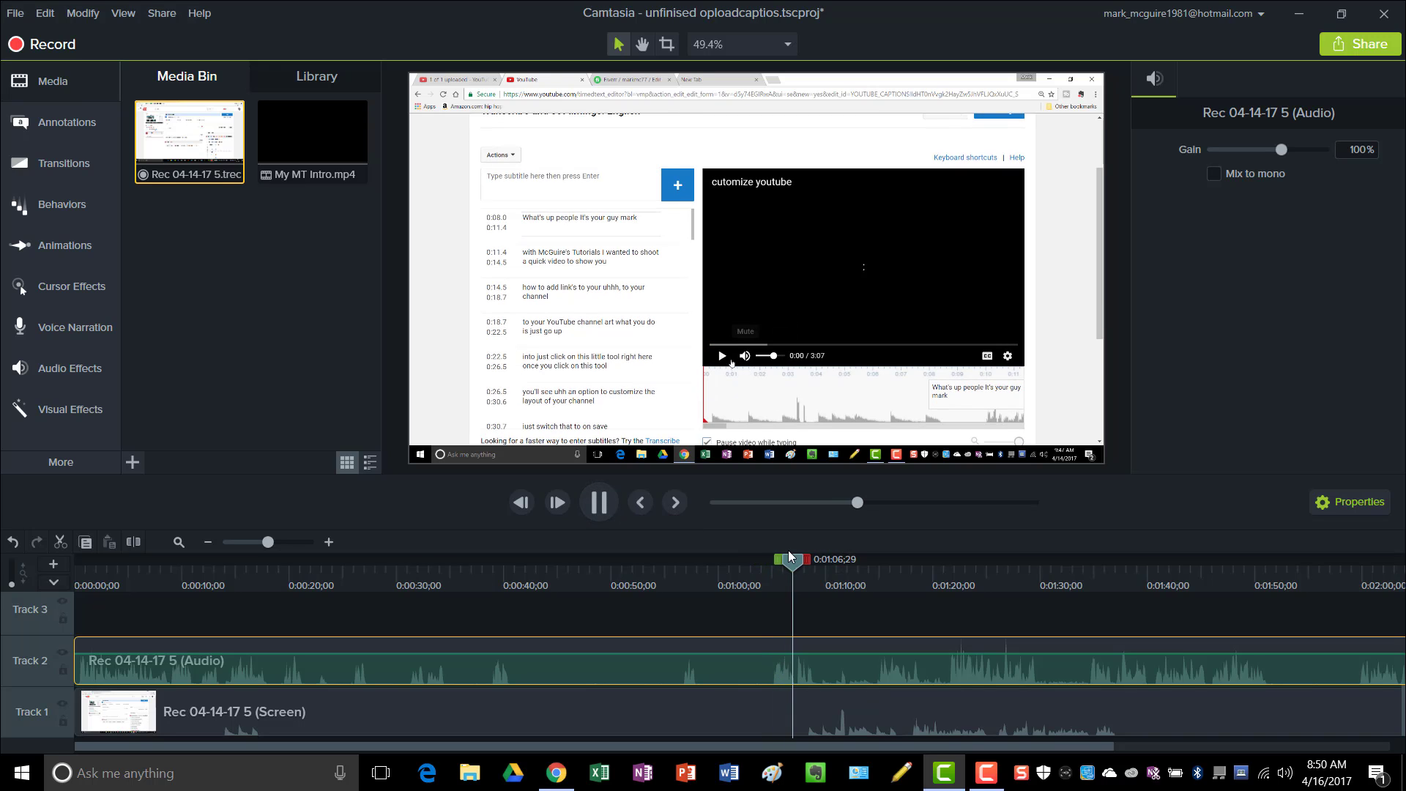
left_click_drag(798, 561, 703, 564)
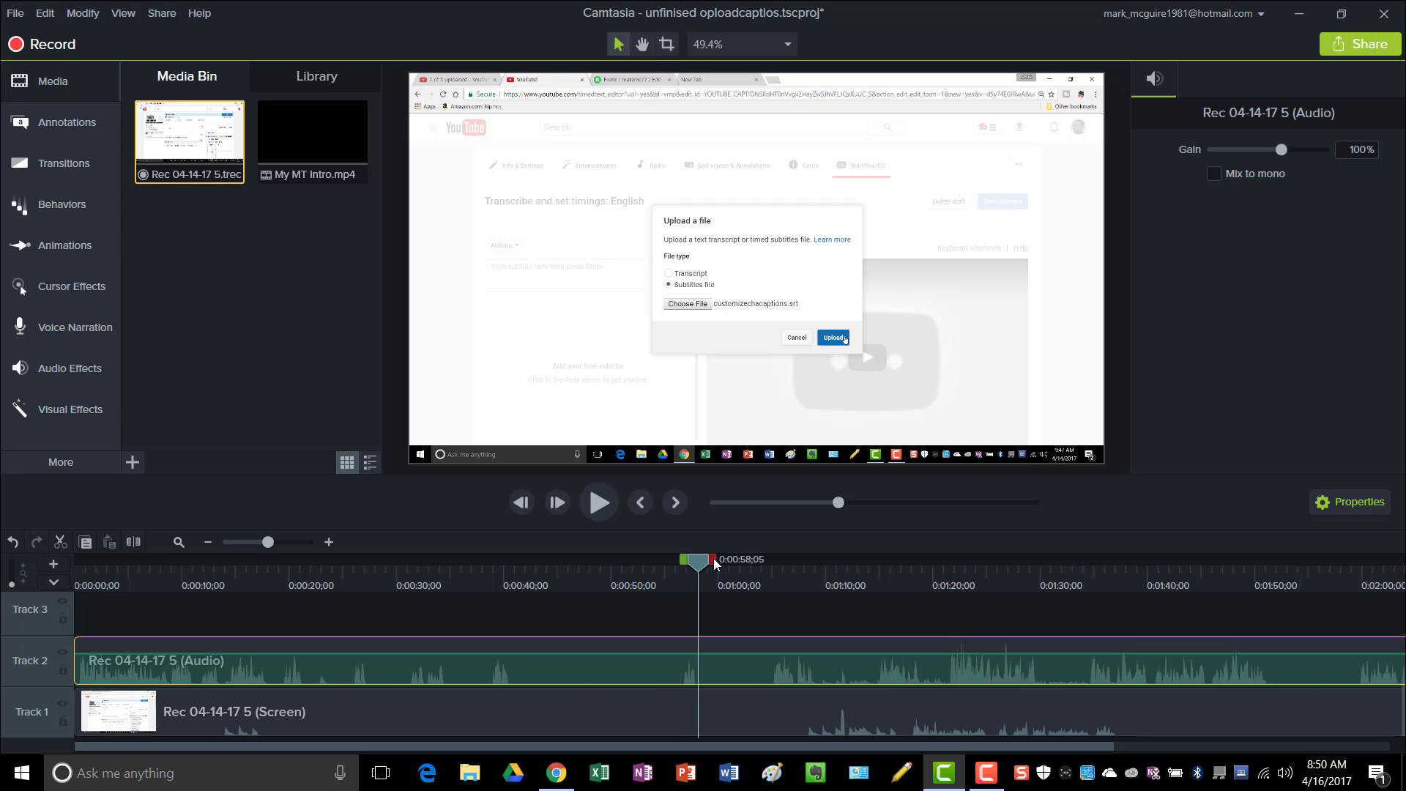
left_click_drag(713, 558, 786, 562)
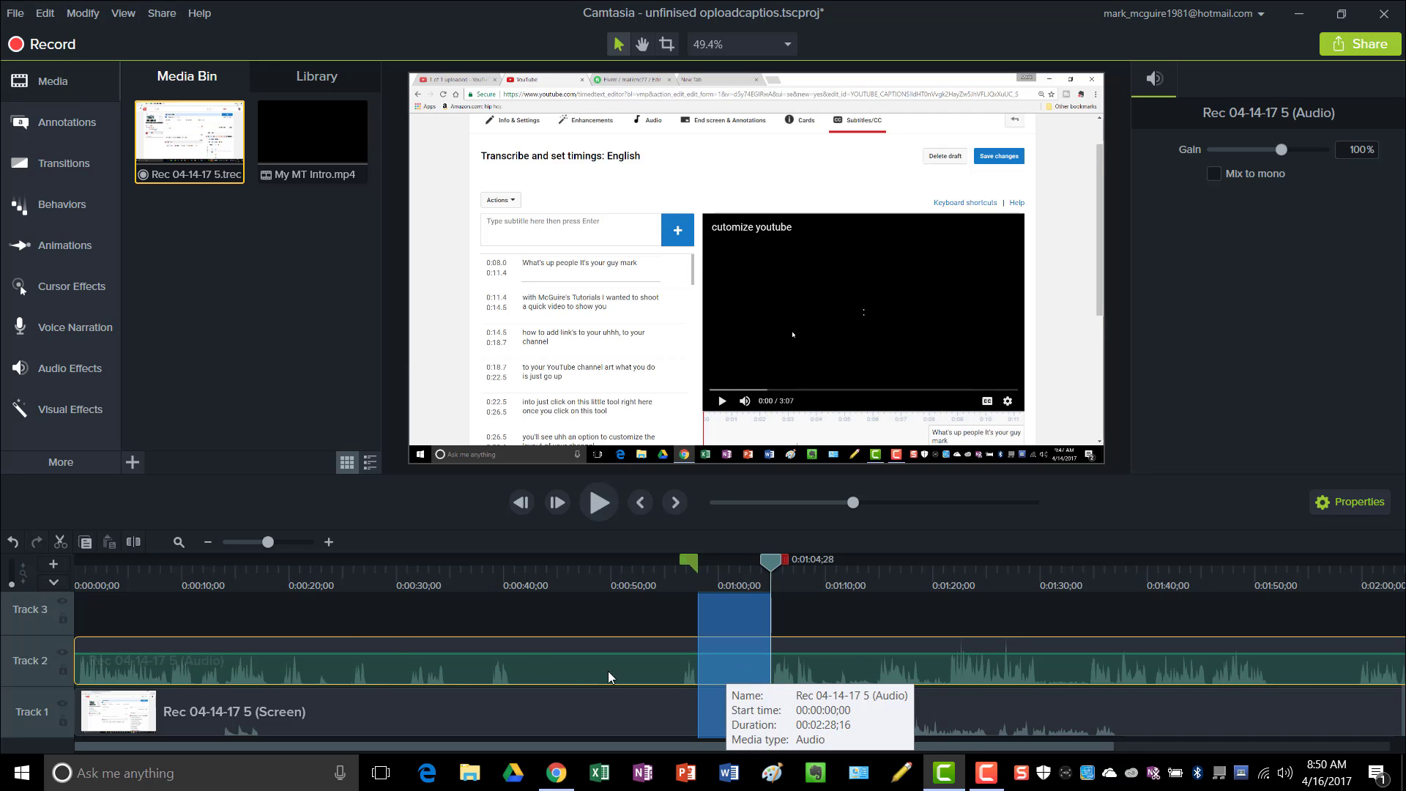
left_click(67, 544)
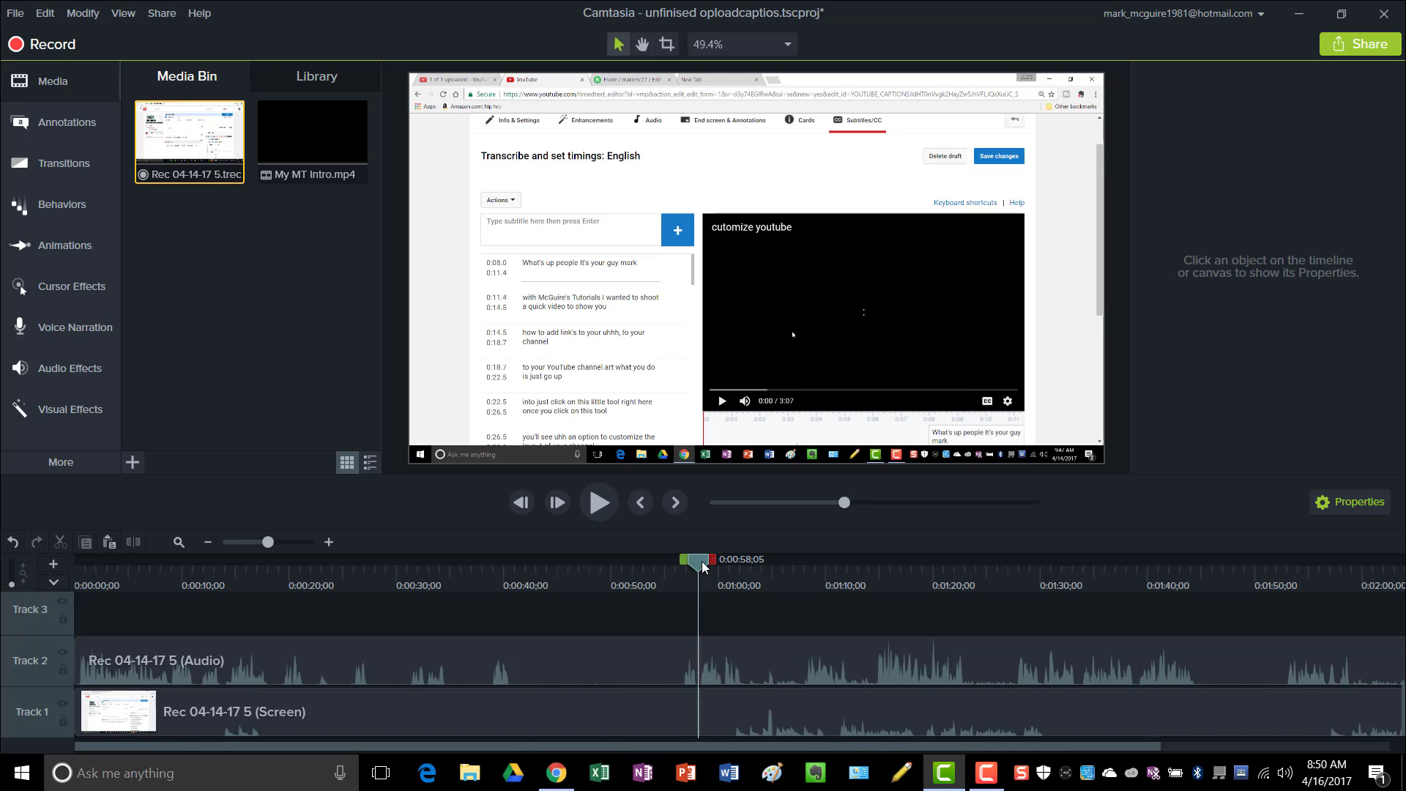
Replay across the cut to check that the gap closed.
left_click_drag(702, 565, 689, 565)
left_click(592, 502)
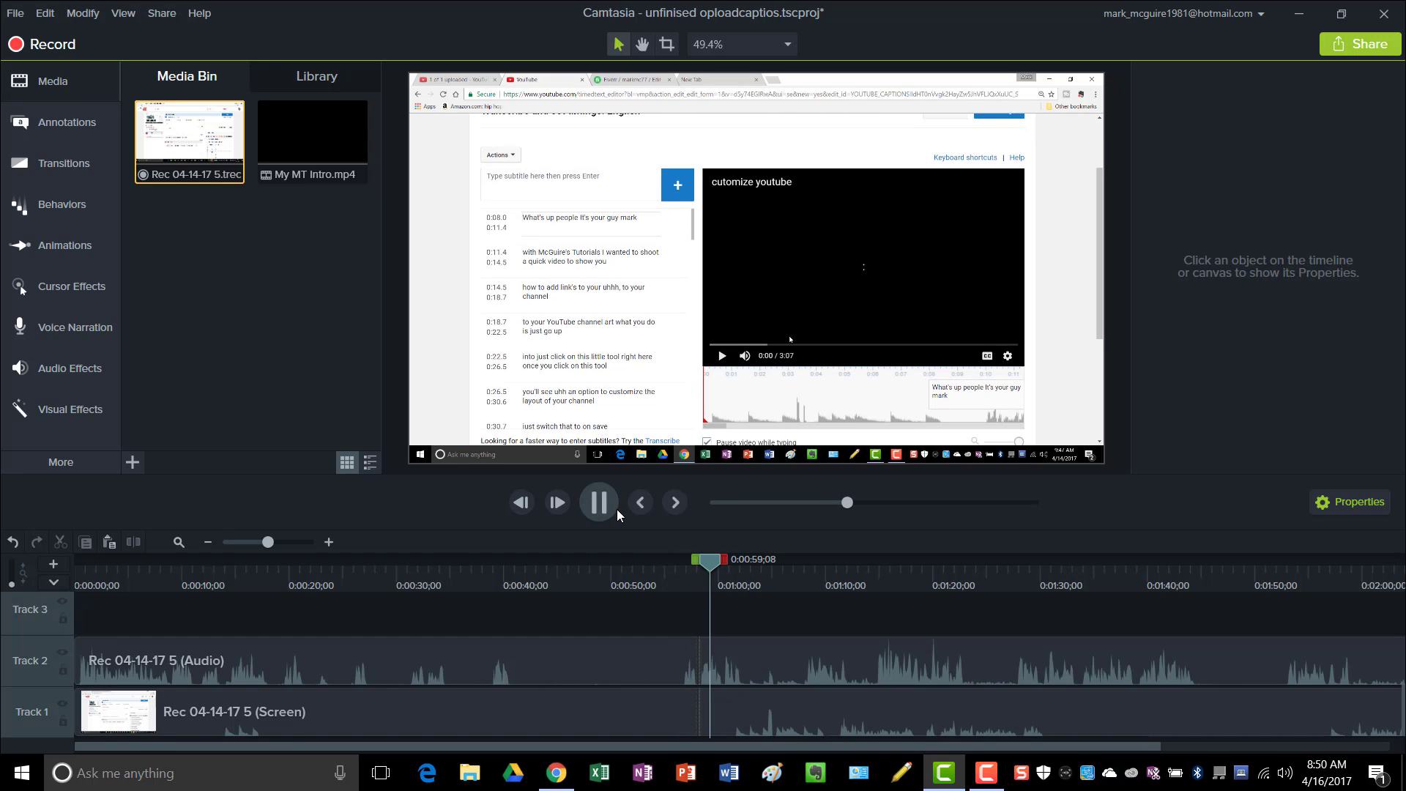
left_click(604, 511)
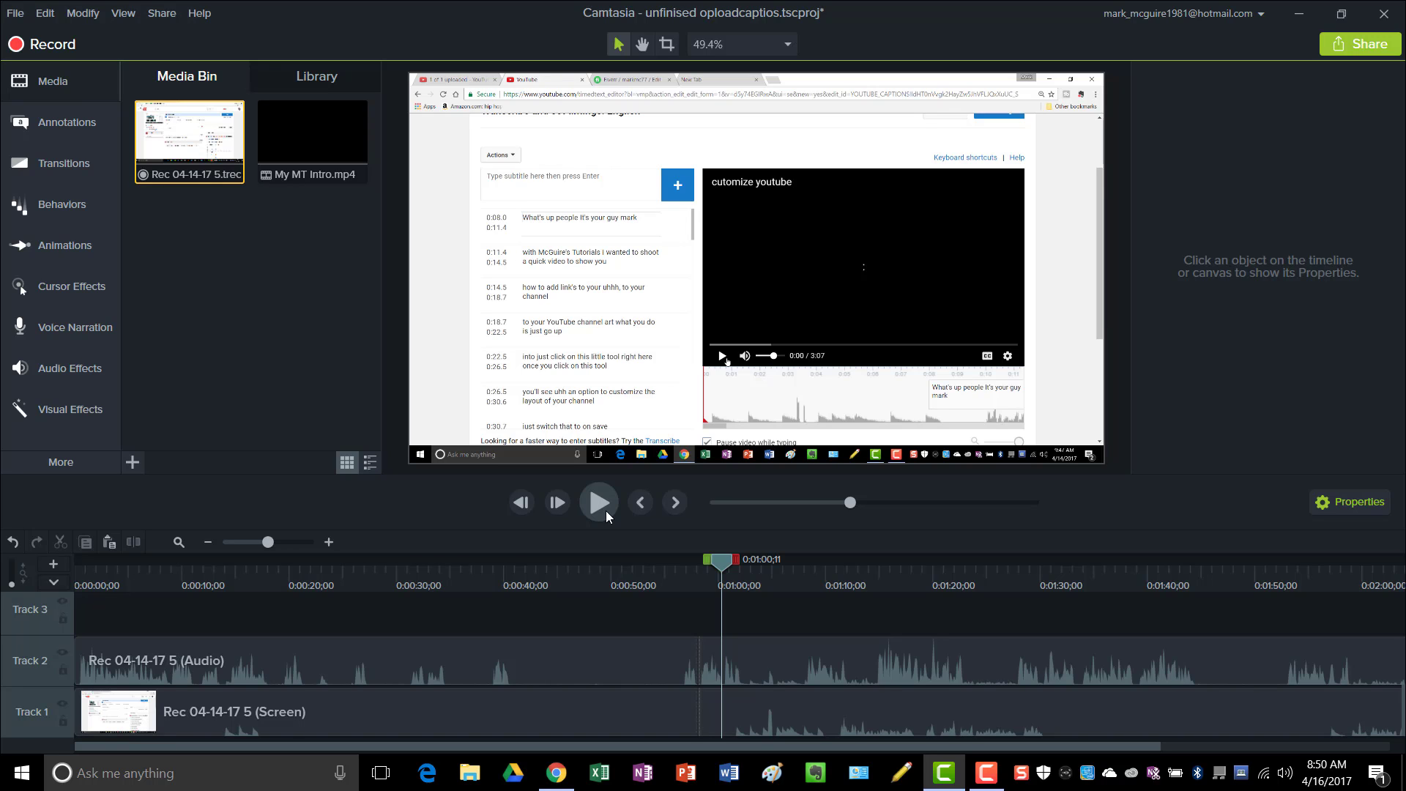
Browse the Arrows & Lines and Blur & Highlight annotations, ending on the Sketch Motion set.
left_click(64, 117)
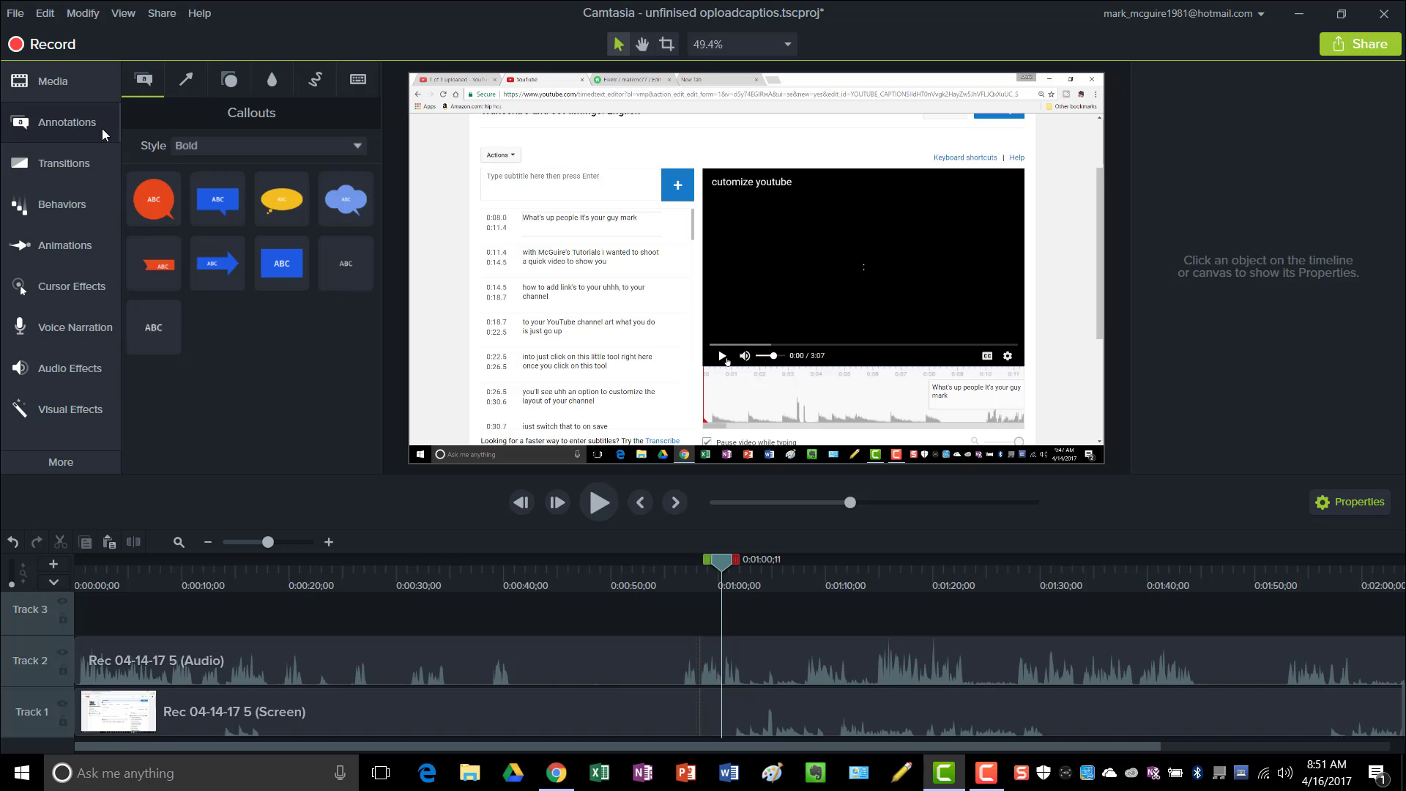
left_click(223, 81)
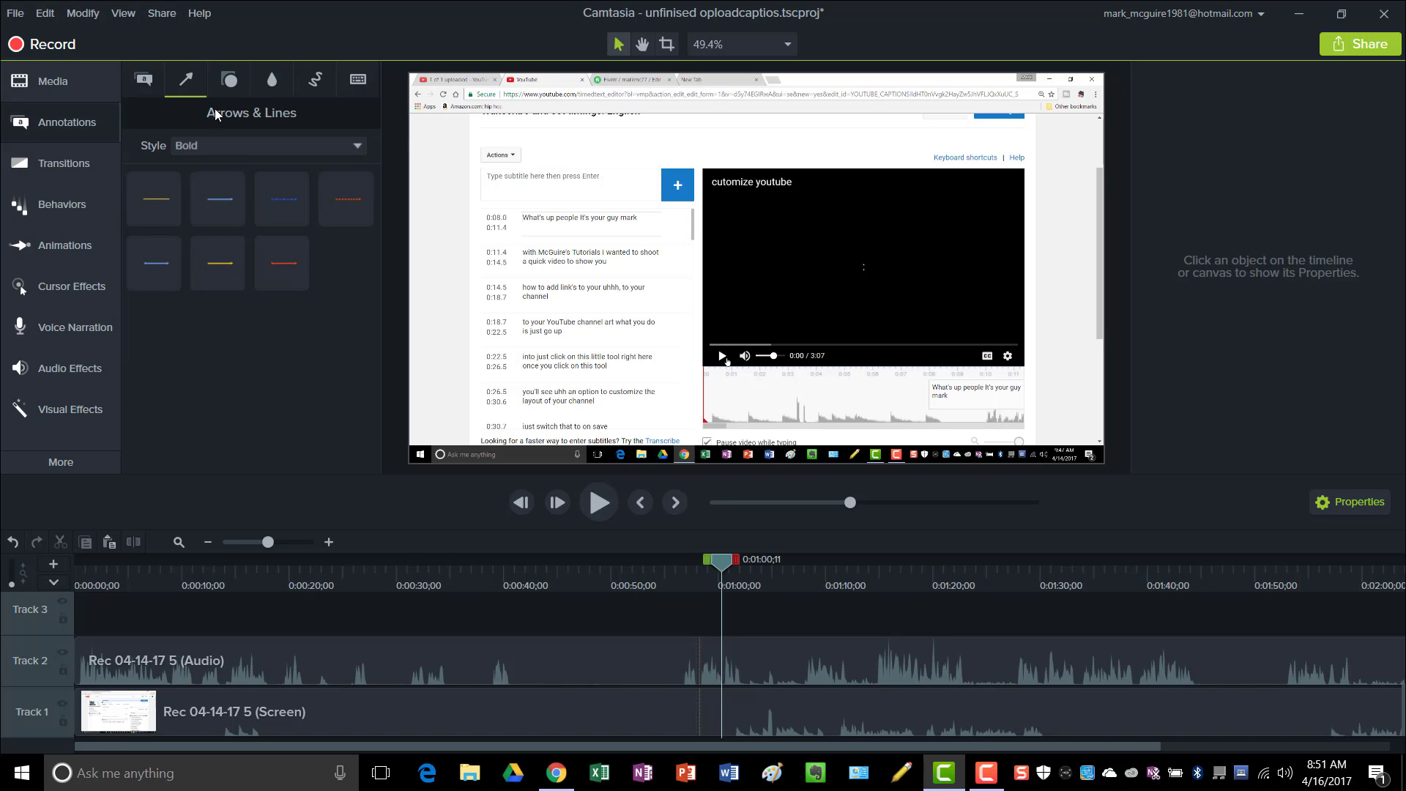
left_click(272, 84)
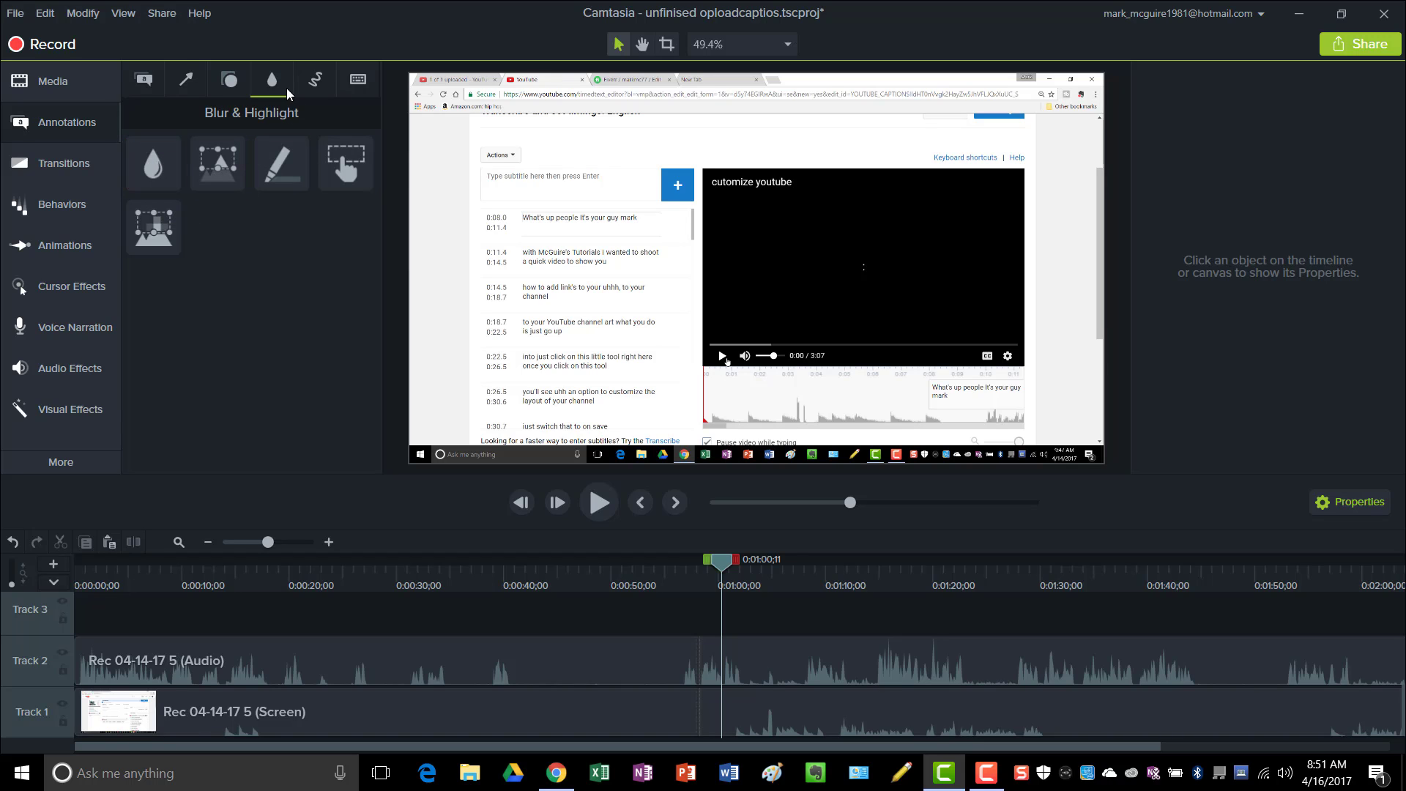
left_click(317, 80)
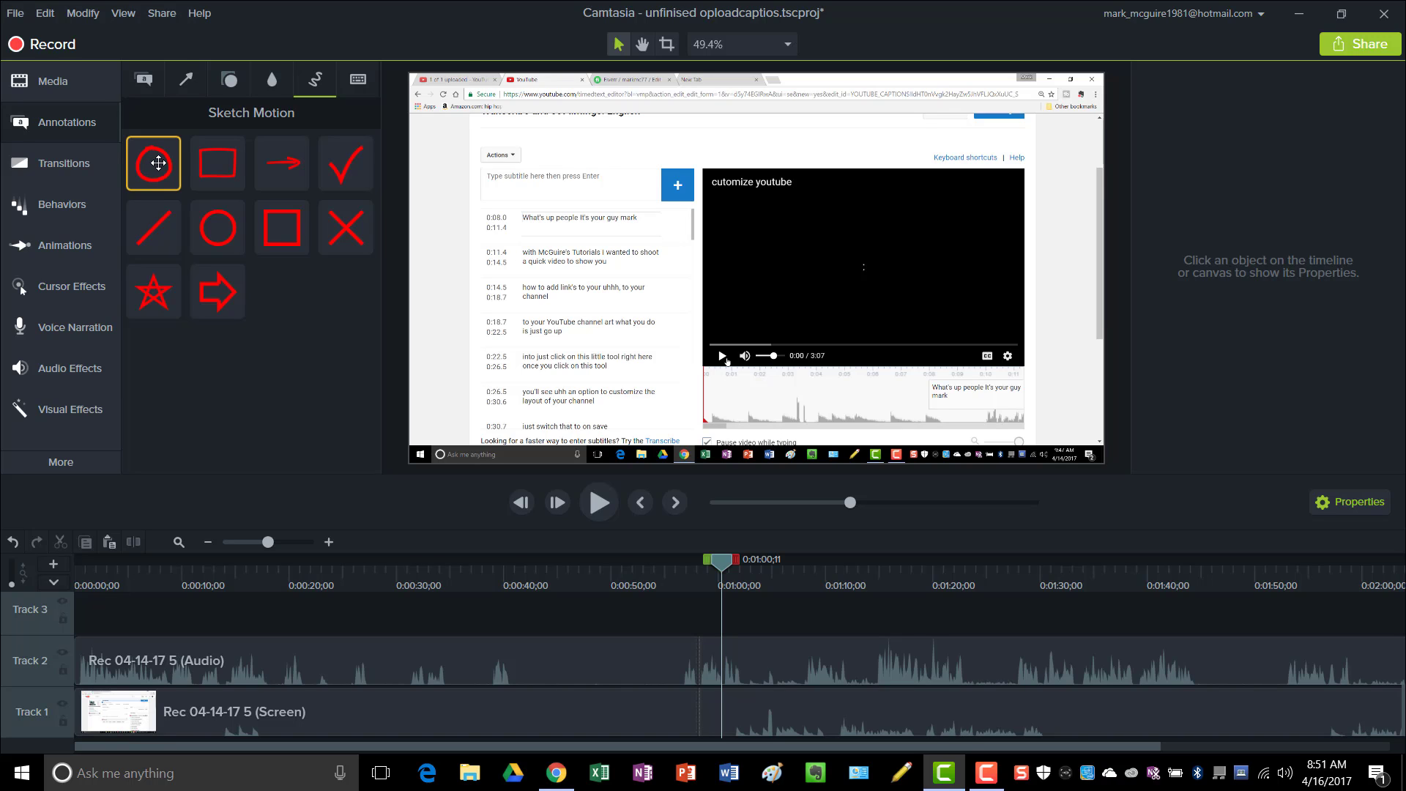
Add the red Sketch Motion oval on a new Track 3 and scrub to the subtitle editor.
left_click_drag(162, 175, 557, 622)
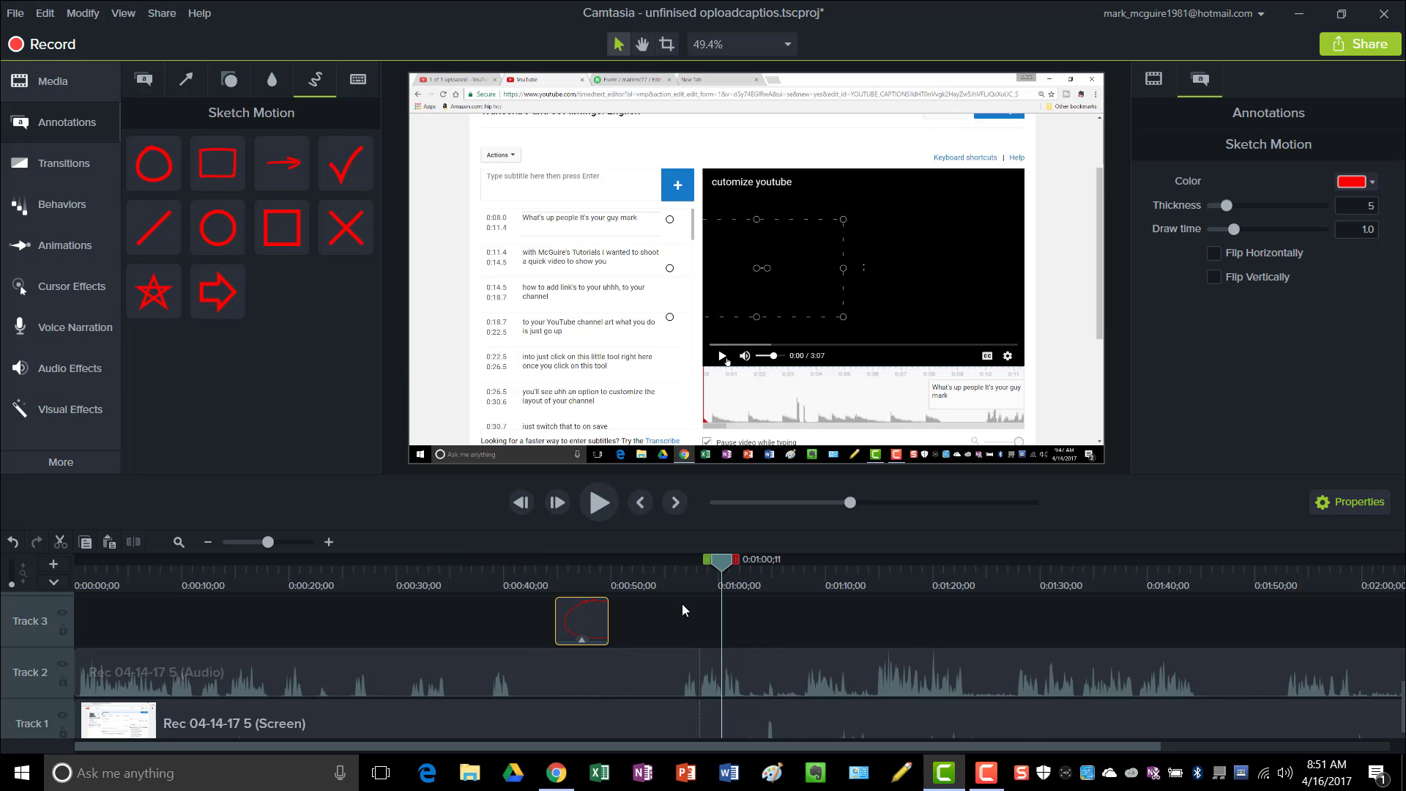
left_click_drag(722, 561, 518, 563)
left_click_drag(577, 630, 656, 638)
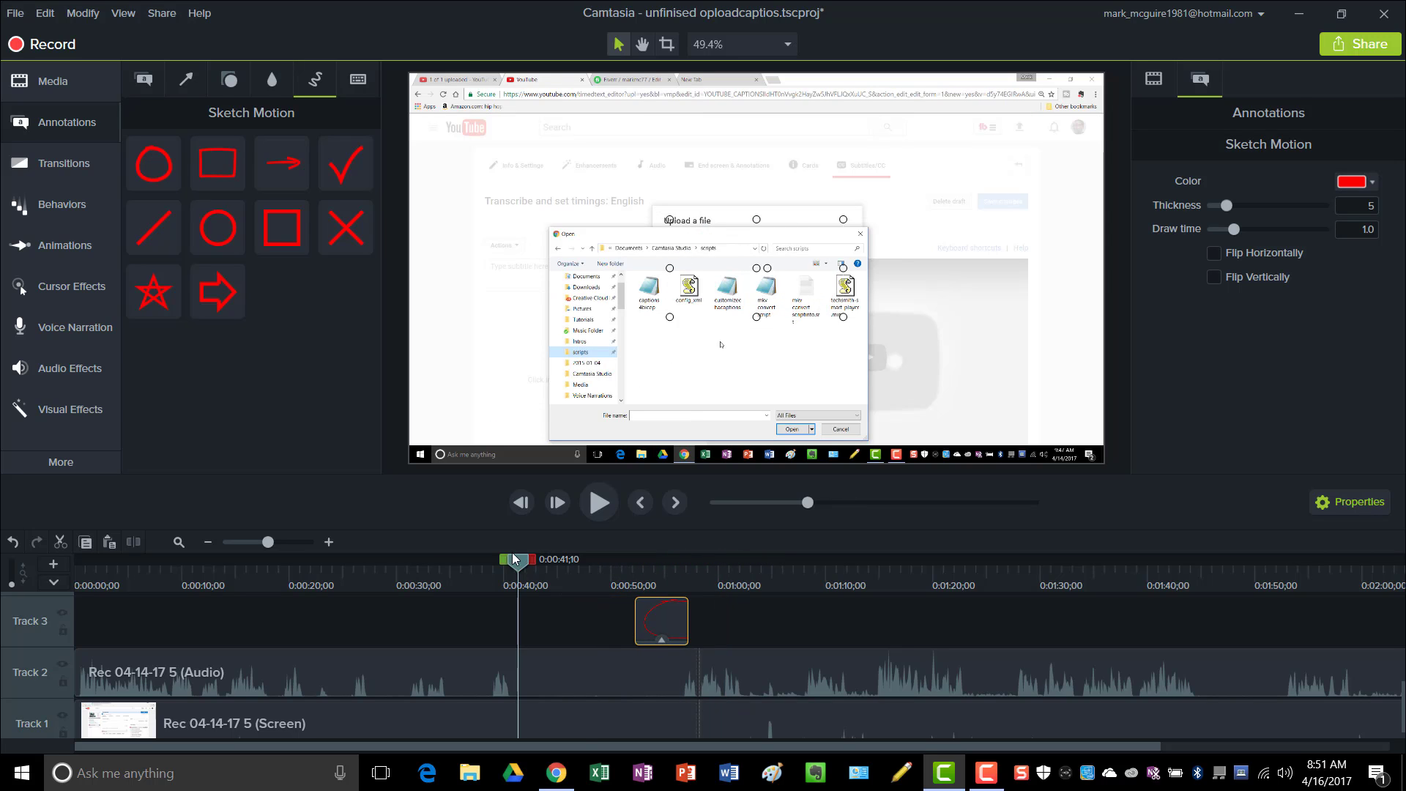
left_click_drag(512, 558, 735, 581)
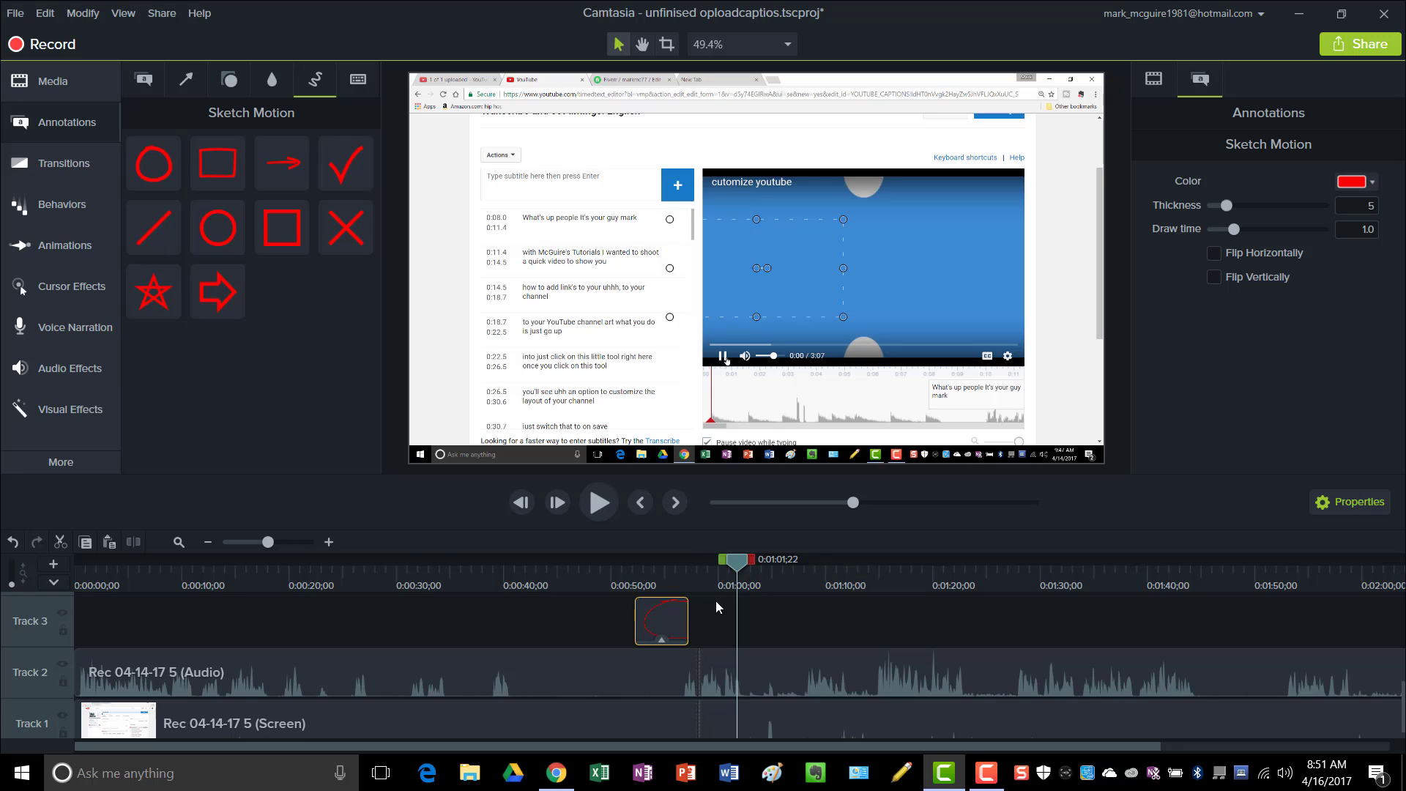
Reposition the oval clip on Track 3 so it starts at 0:00:58;17.
left_click_drag(737, 574, 644, 579)
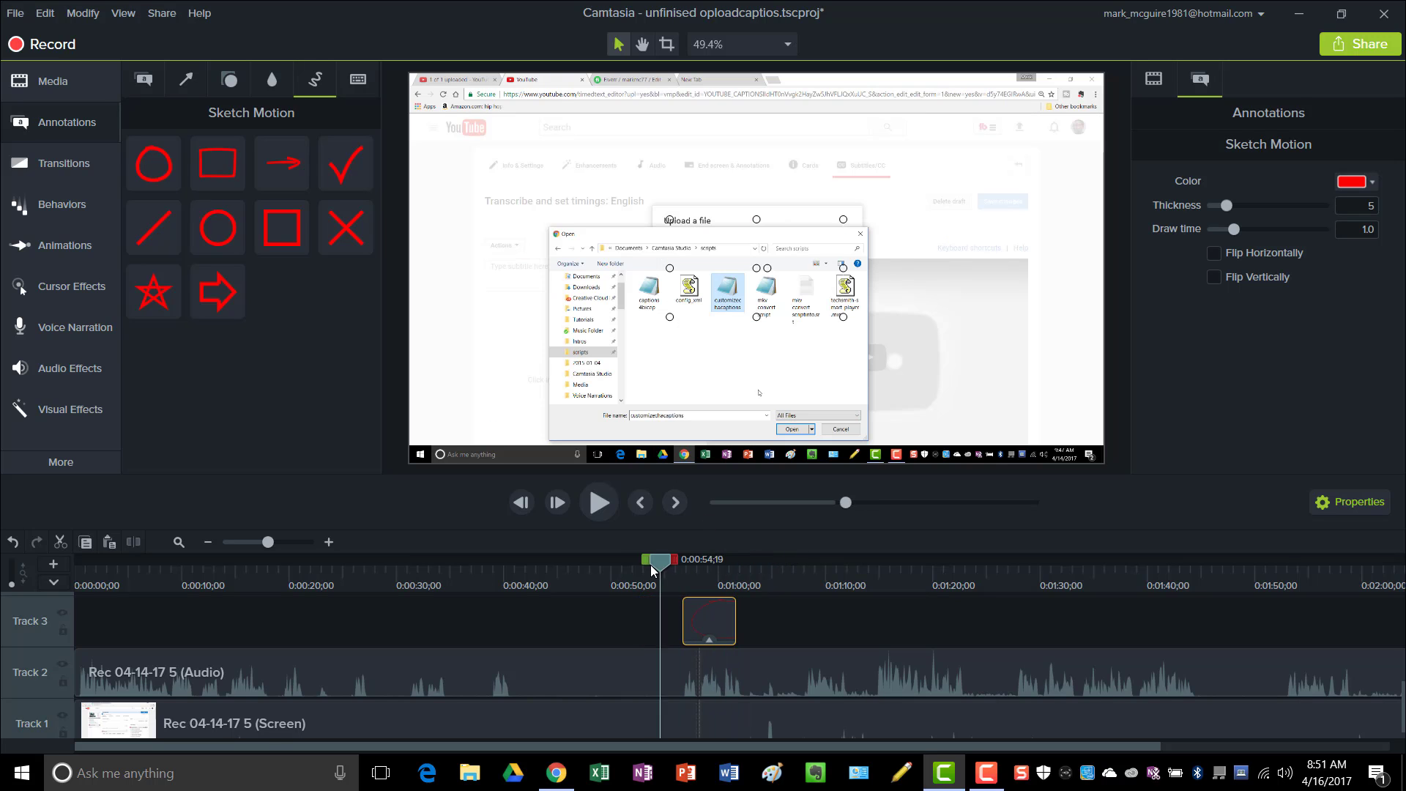
left_click_drag(709, 618, 849, 634)
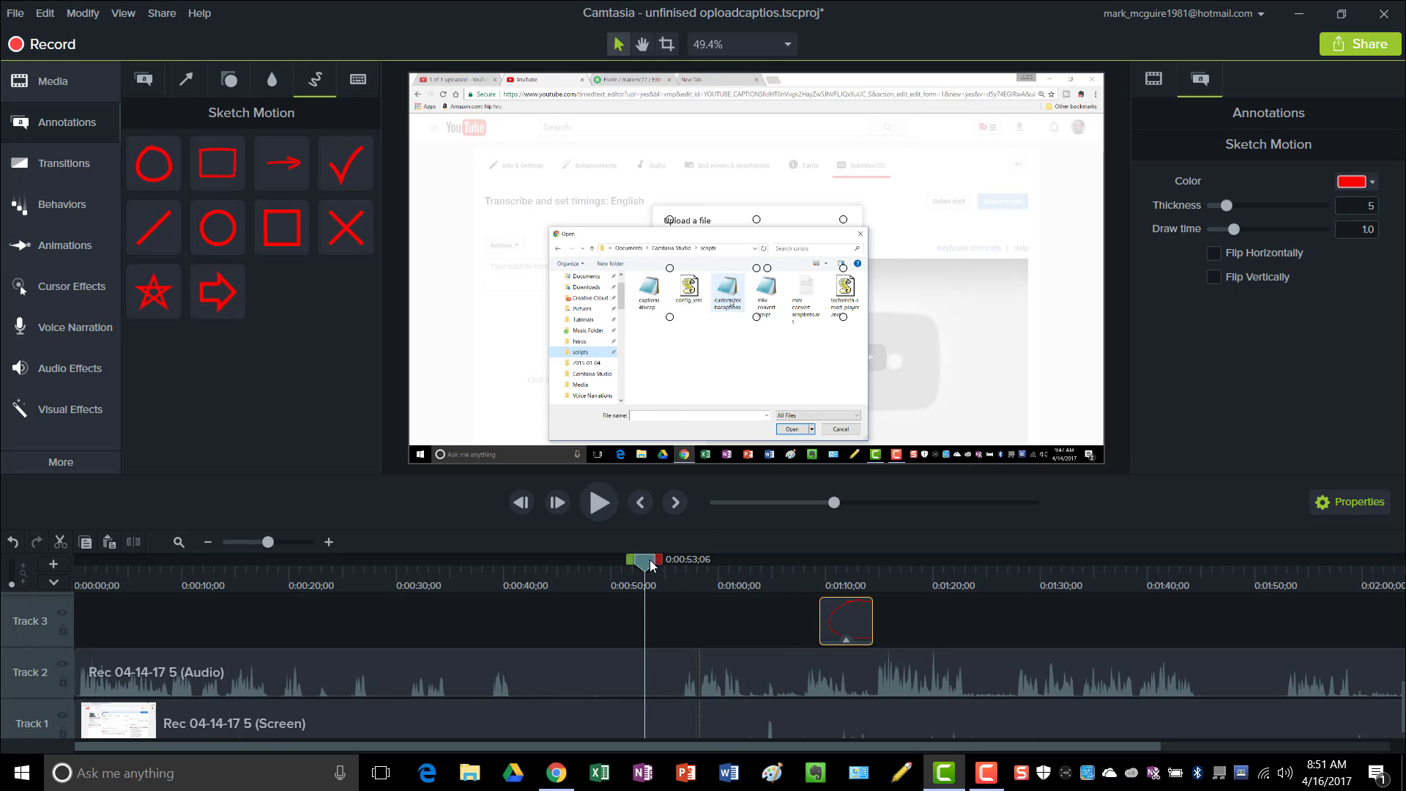
left_click_drag(648, 559, 718, 569)
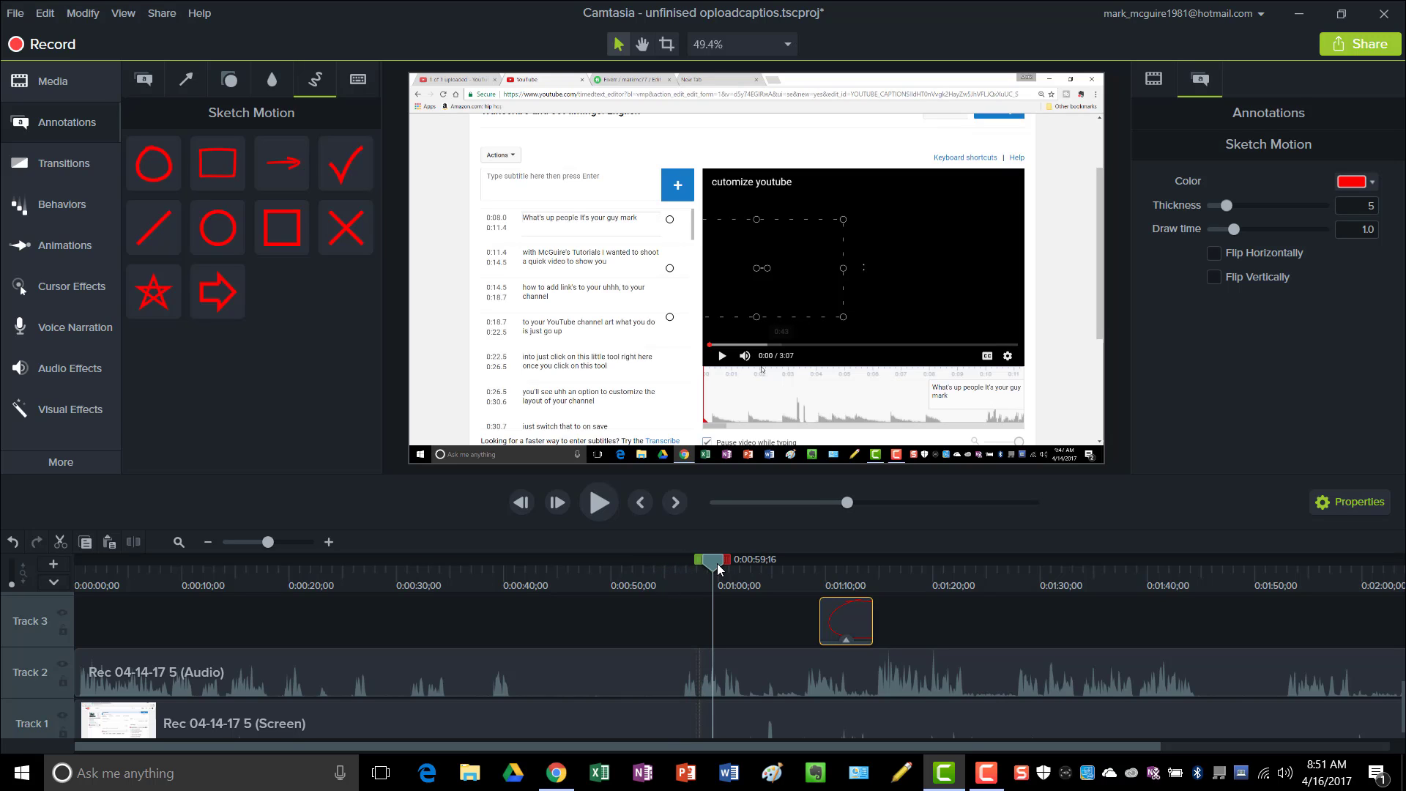
mouse_move(831, 630)
left_mouse_down()
mouse_move(756, 630)
mouse_move(815, 630)
left_mouse_up()
mouse_move(712, 564)
left_mouse_down()
mouse_move(687, 570)
mouse_move(705, 571)
left_mouse_up()
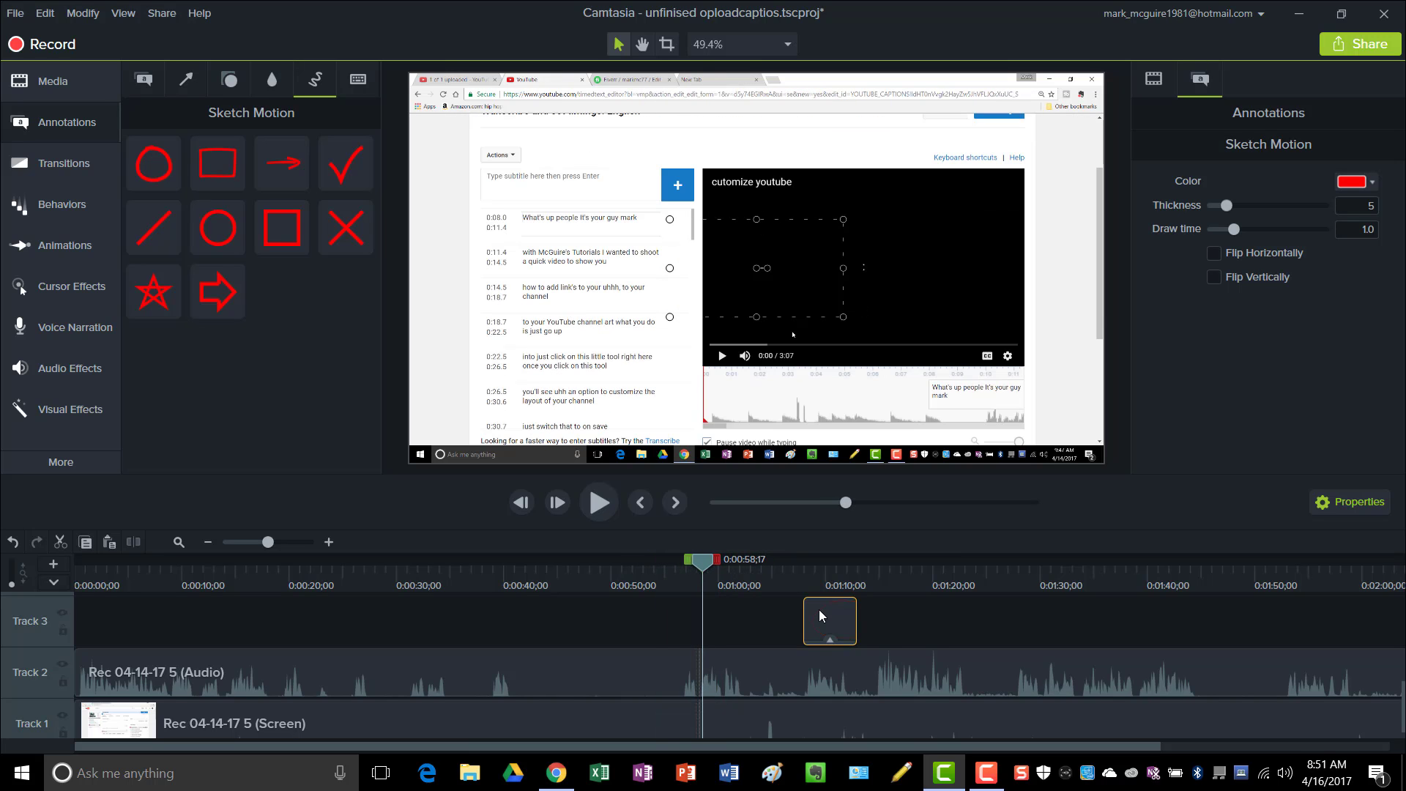
left_click_drag(820, 610, 718, 610)
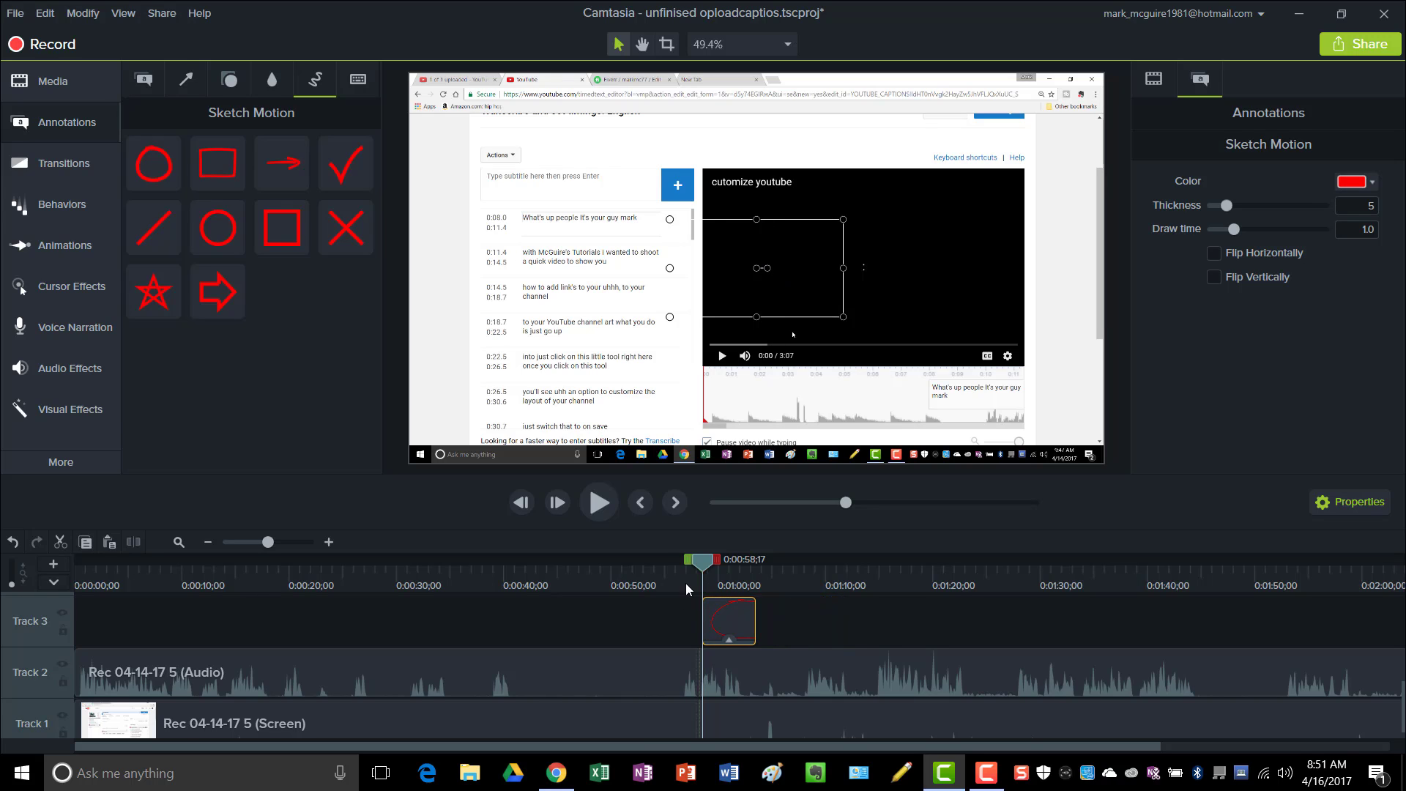
Move and shrink the red oval so it rings the blue + button.
left_click_drag(702, 562, 732, 562)
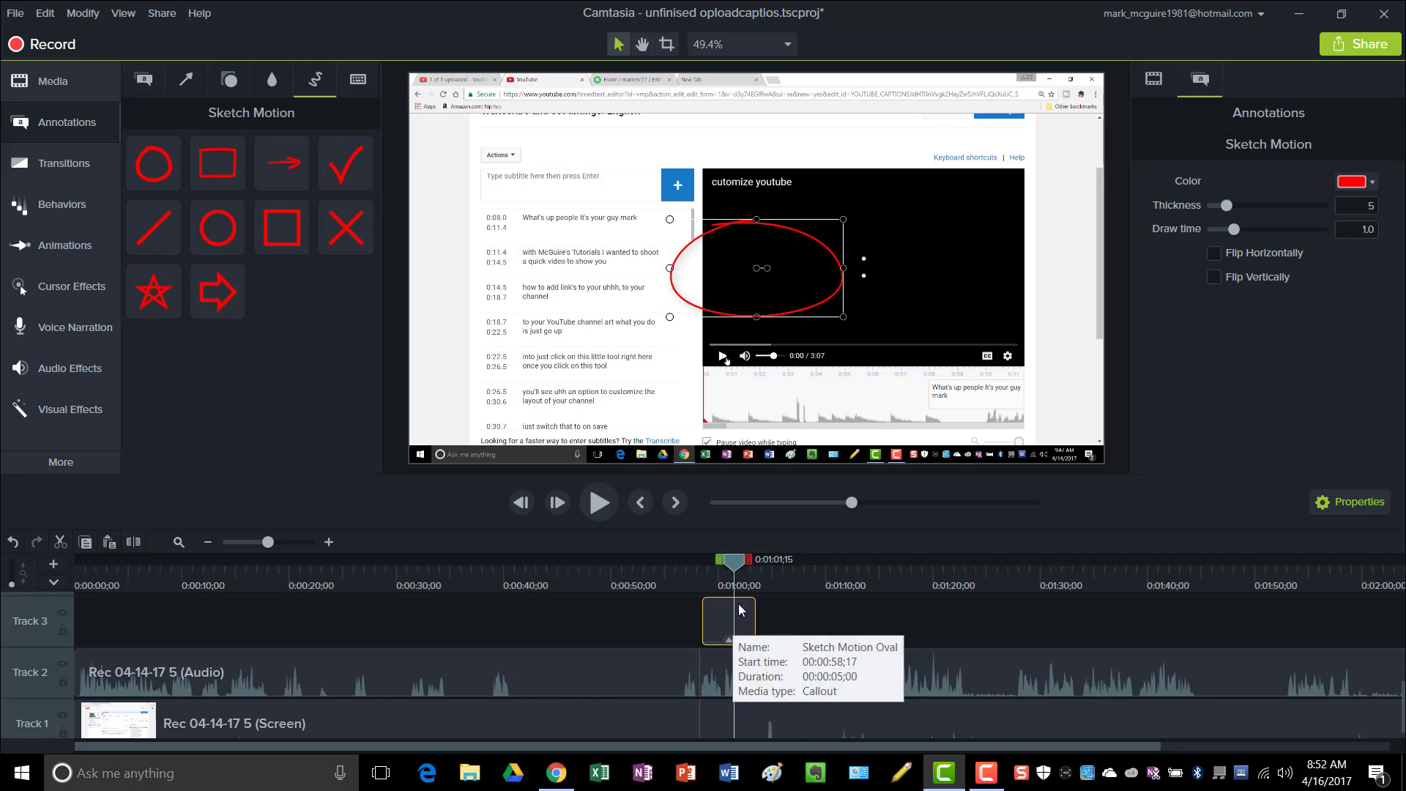
mouse_move(768, 290)
left_mouse_down()
mouse_move(765, 242)
mouse_move(696, 203)
left_mouse_up()
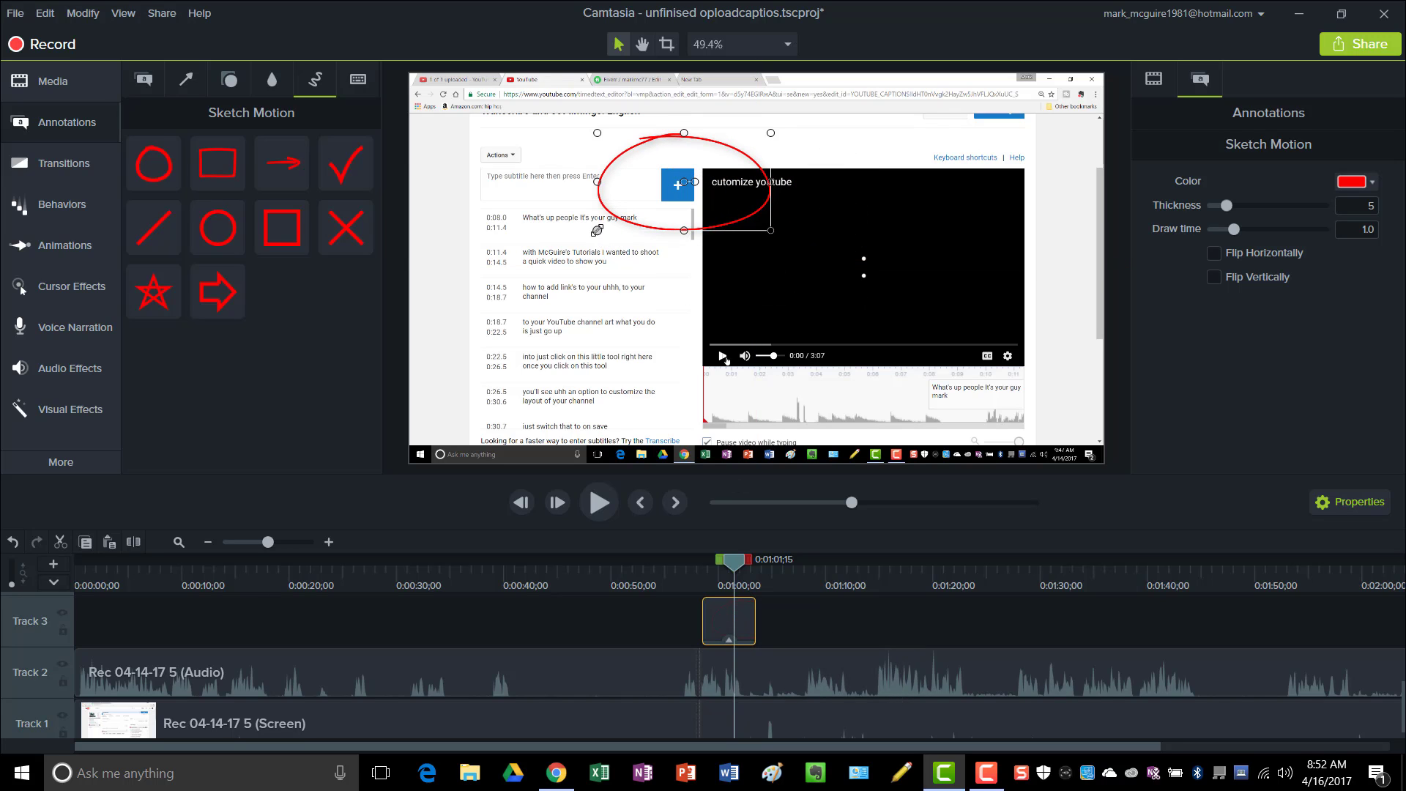
mouse_move(597, 230)
left_mouse_down()
mouse_move(659, 213)
mouse_move(585, 249)
mouse_move(659, 202)
left_mouse_up()
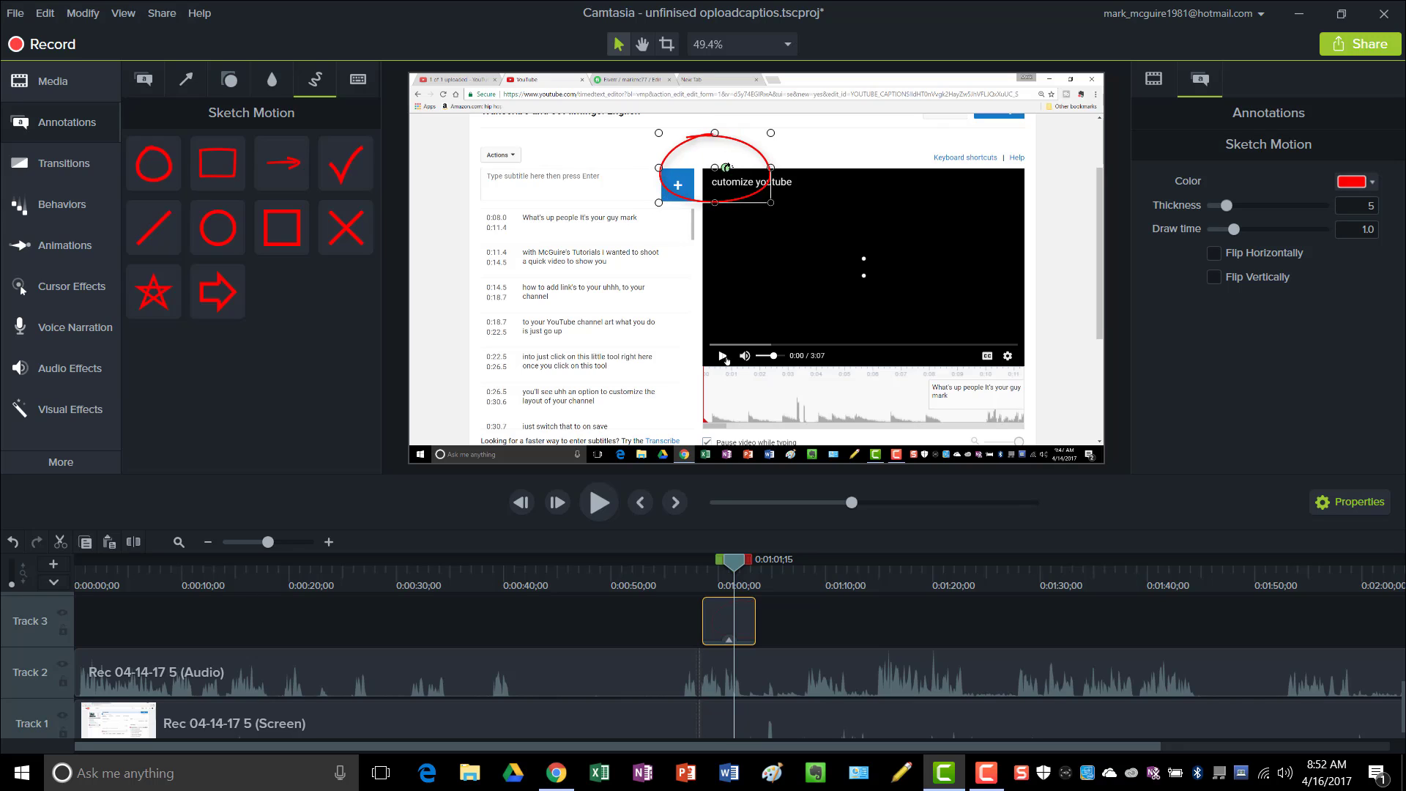
left_click_drag(718, 167, 675, 186)
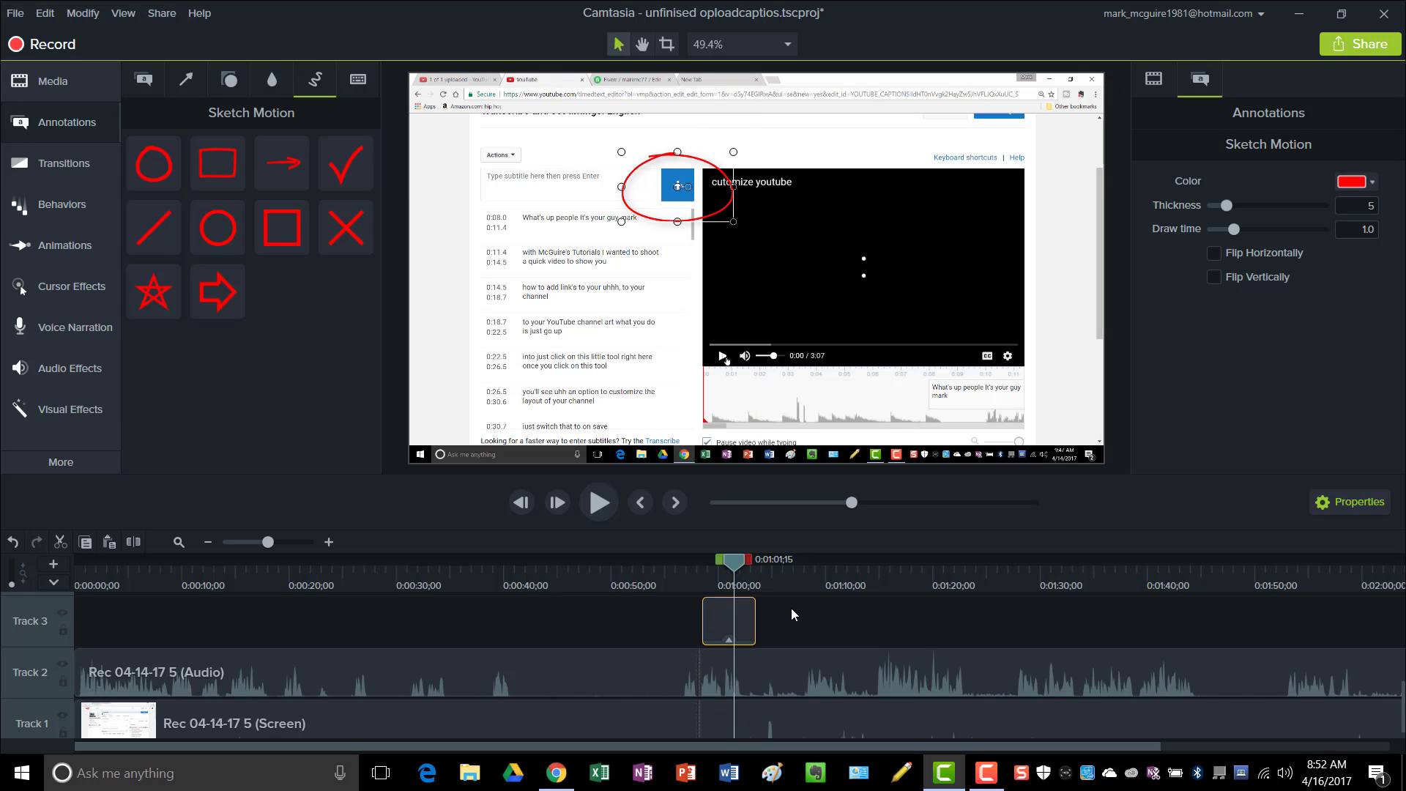
Preview the oval drawing in from the Upload a file moment.
left_click_drag(736, 562, 690, 561)
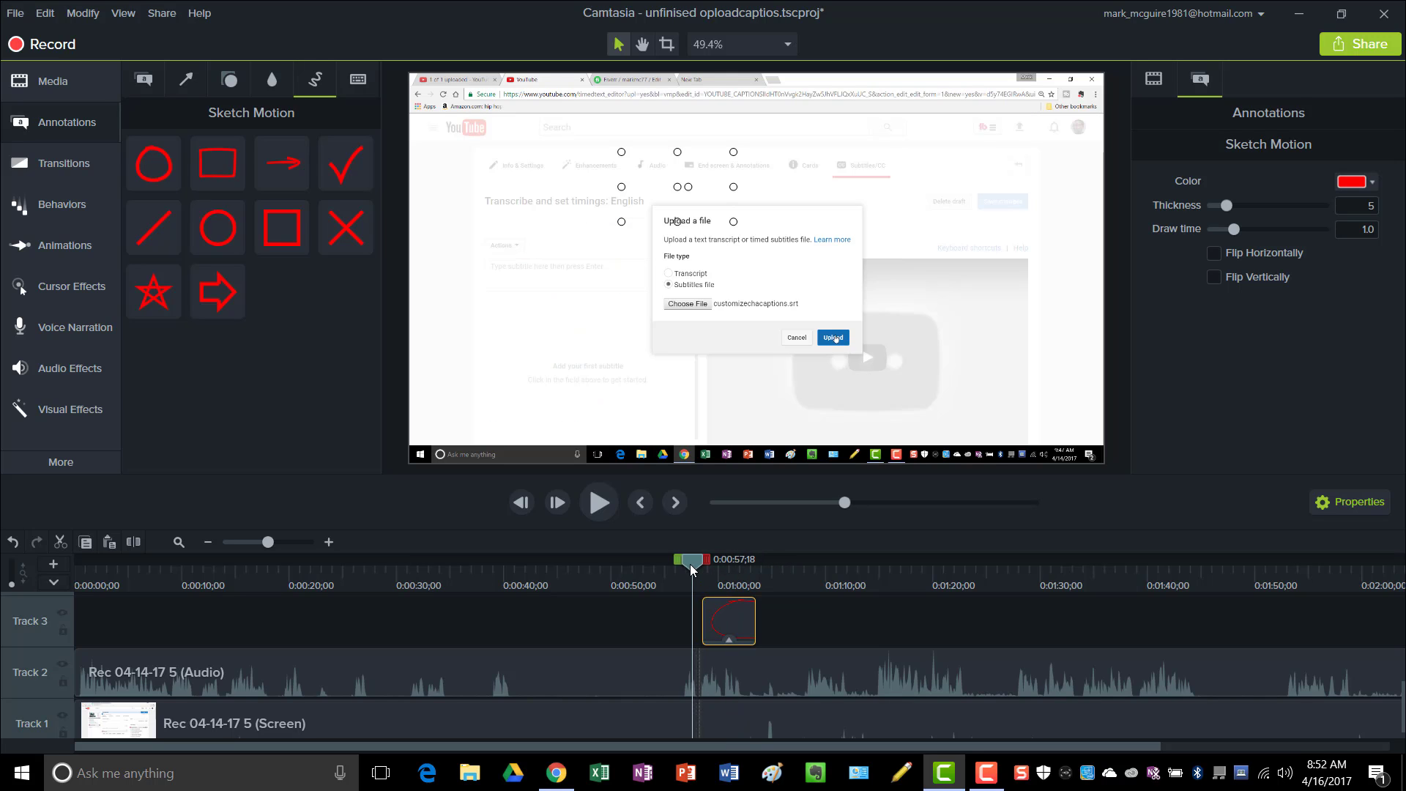
left_click(605, 508)
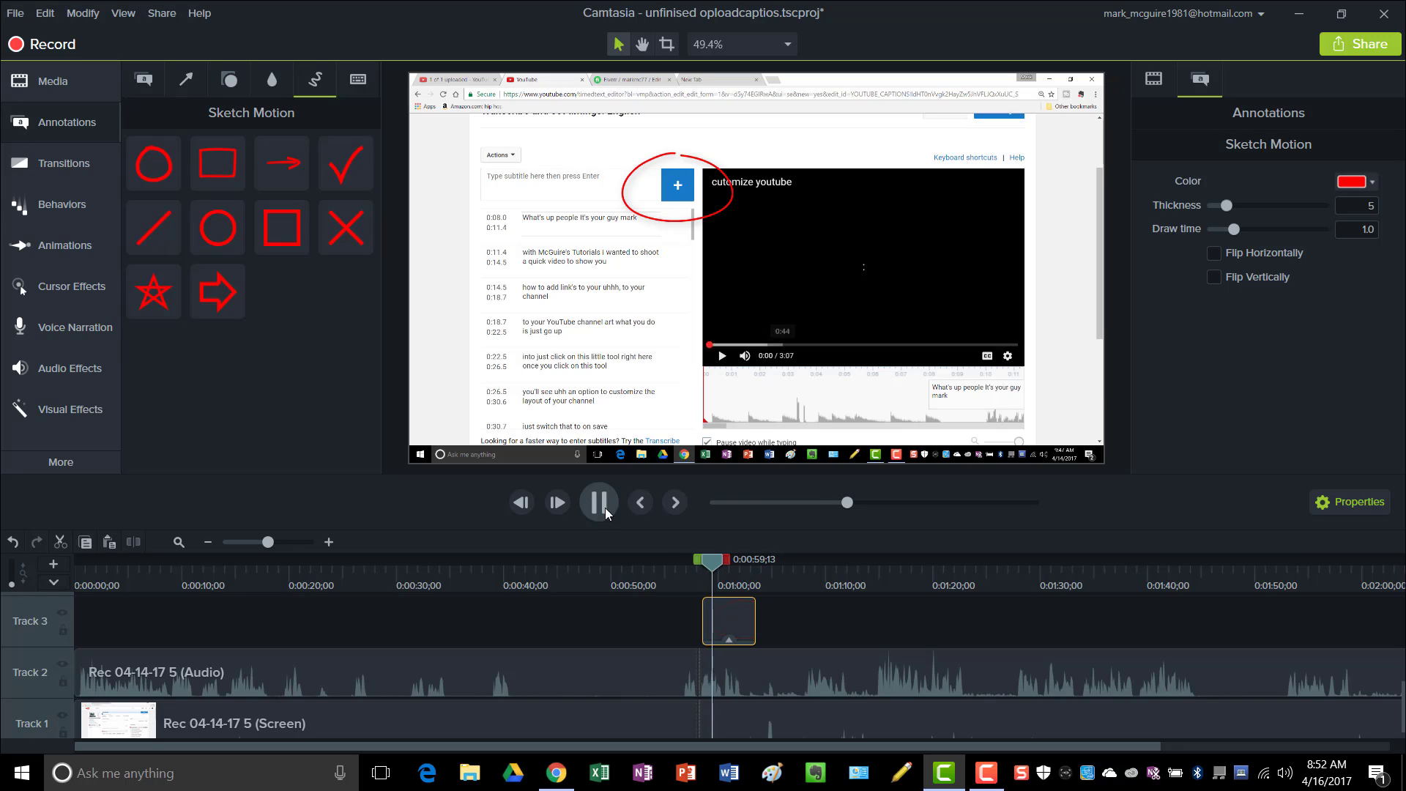
left_click(599, 503)
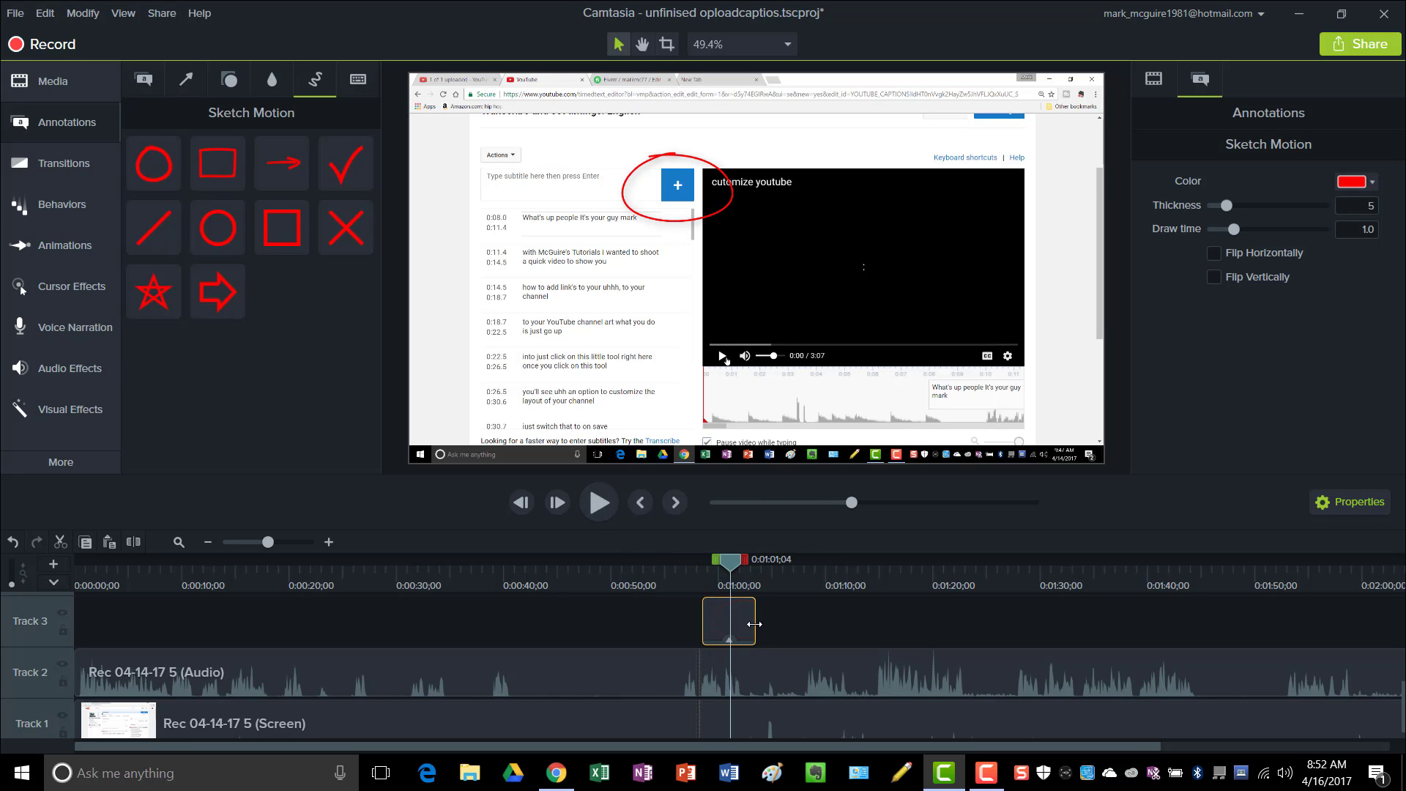
Shorten the Track 3 oval clip, preview its animation, and show the Transitions gallery.
mouse_move(754, 624)
left_mouse_down()
mouse_move(776, 624)
mouse_move(734, 625)
left_mouse_up()
left_click_drag(733, 564, 698, 561)
left_click(596, 505)
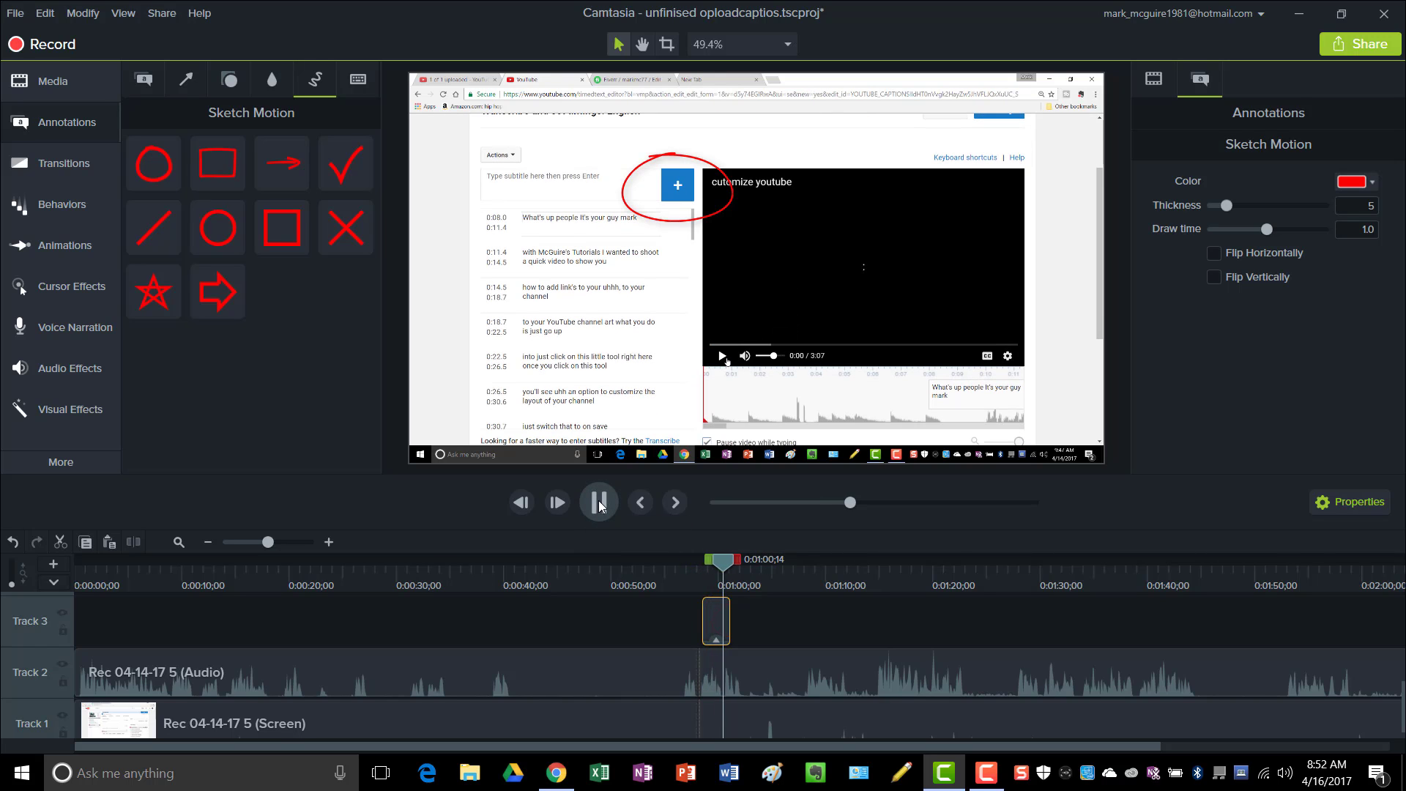
left_click(599, 503)
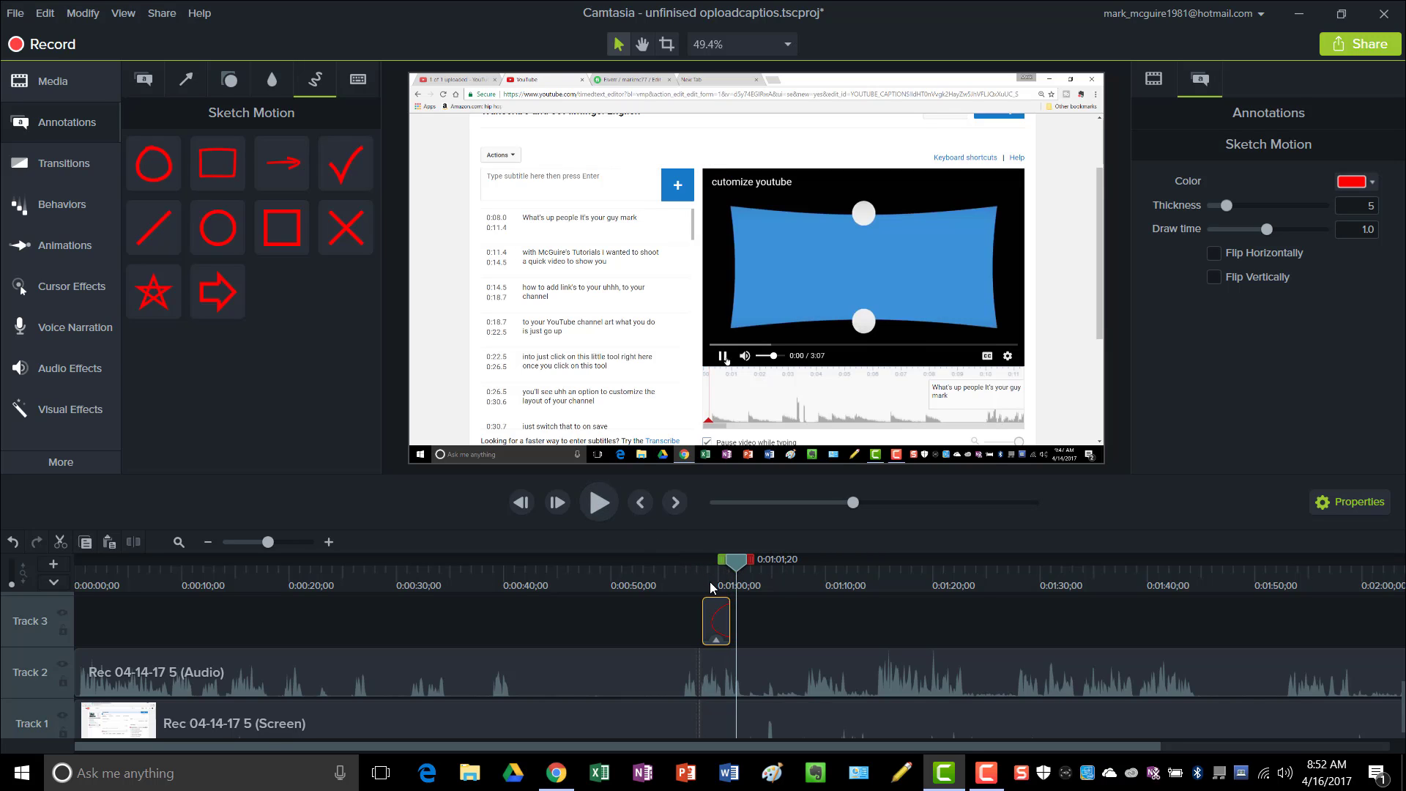
left_click(72, 169)
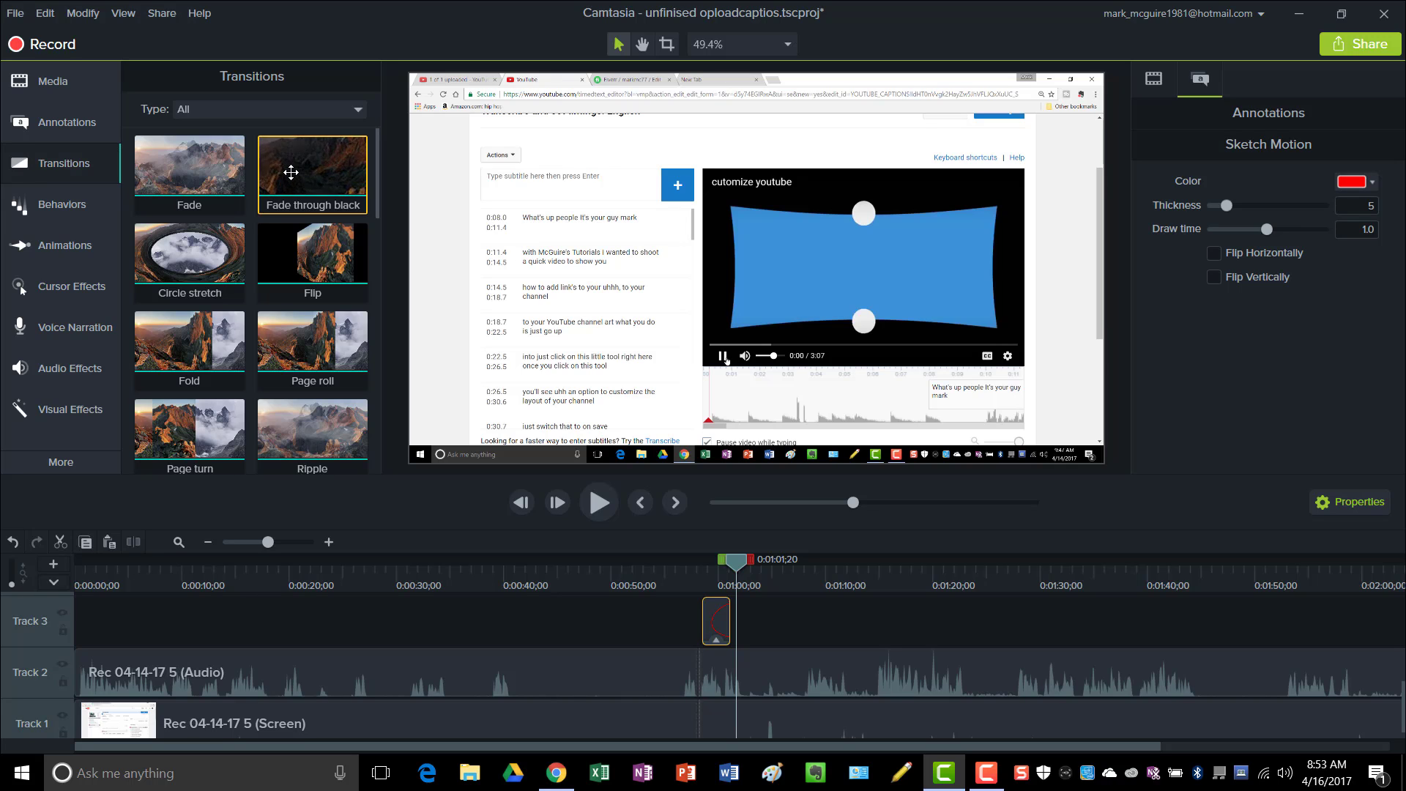
Apply the Fade transition to the selected sketch oval clip.
right_click(192, 169)
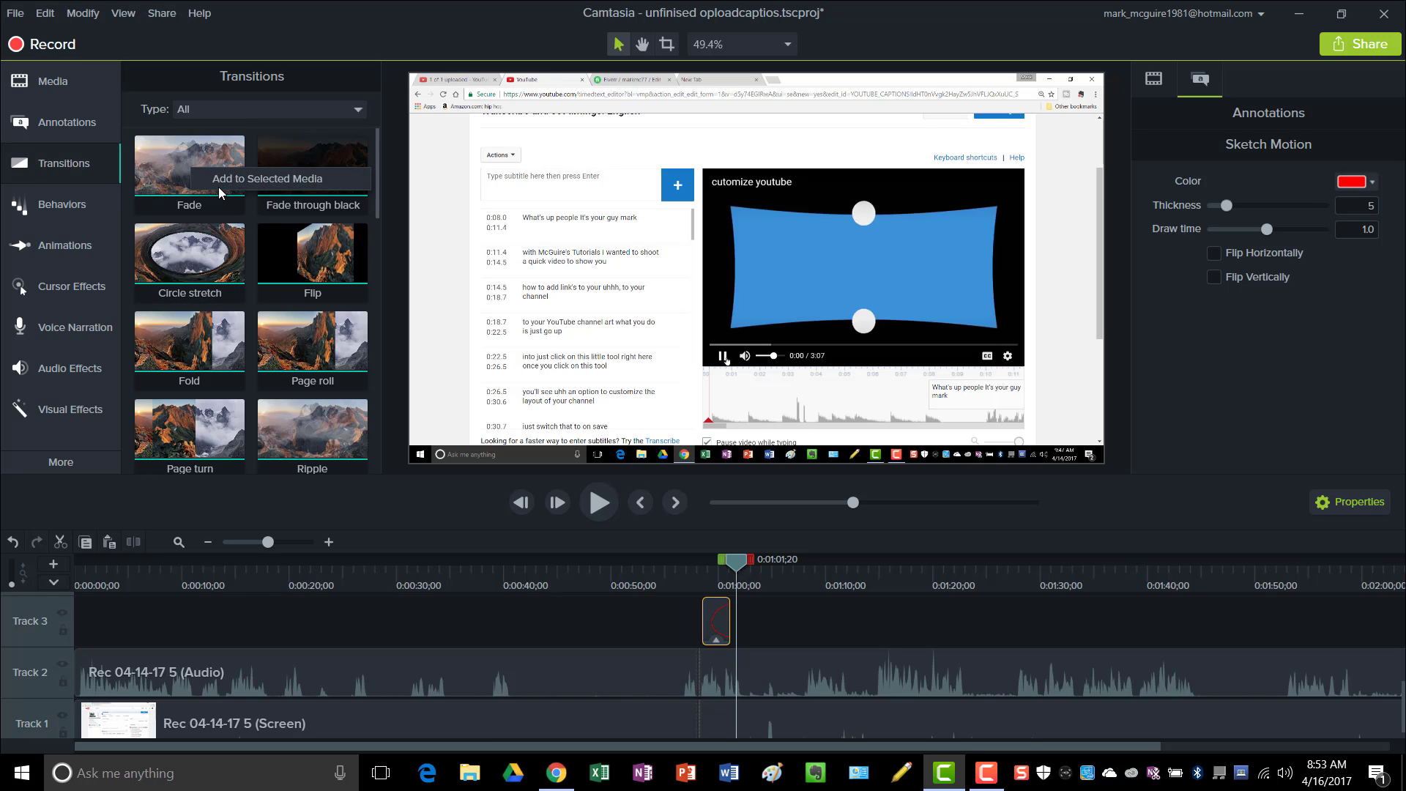
left_click(219, 183)
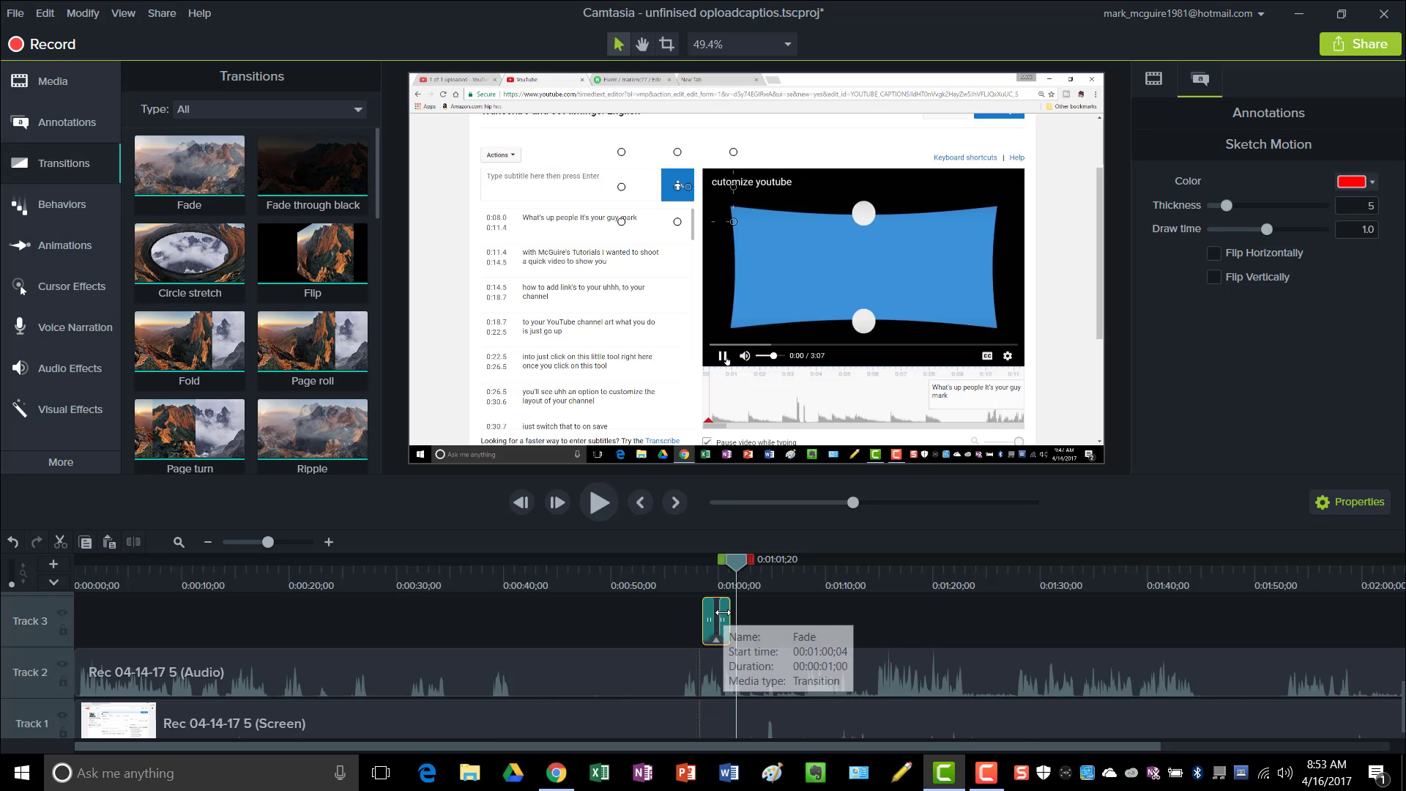
left_click(726, 610)
left_click_drag(726, 612, 709, 618)
Play from just before the oval appears to check the fade.
left_click_drag(735, 566, 691, 566)
left_click(609, 503)
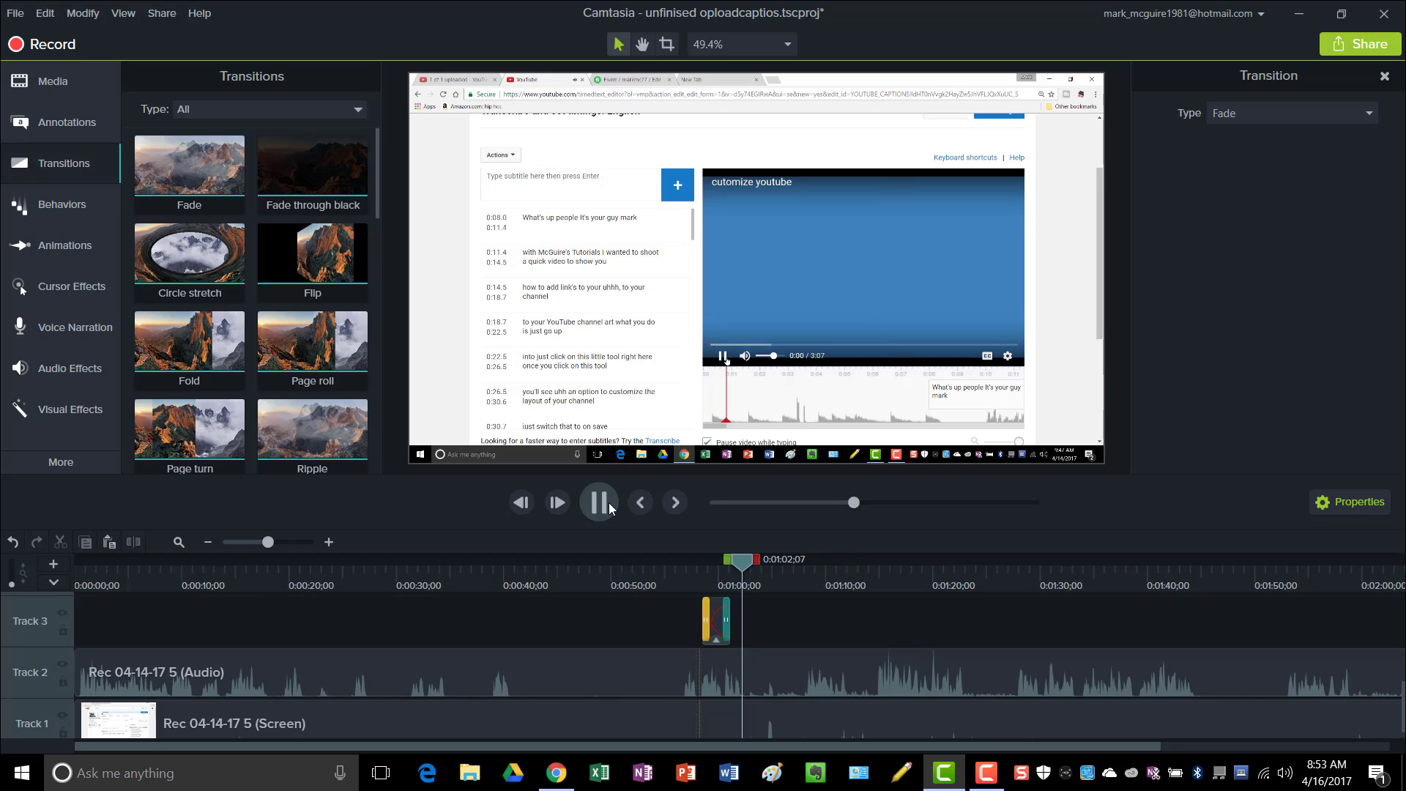
key("space")
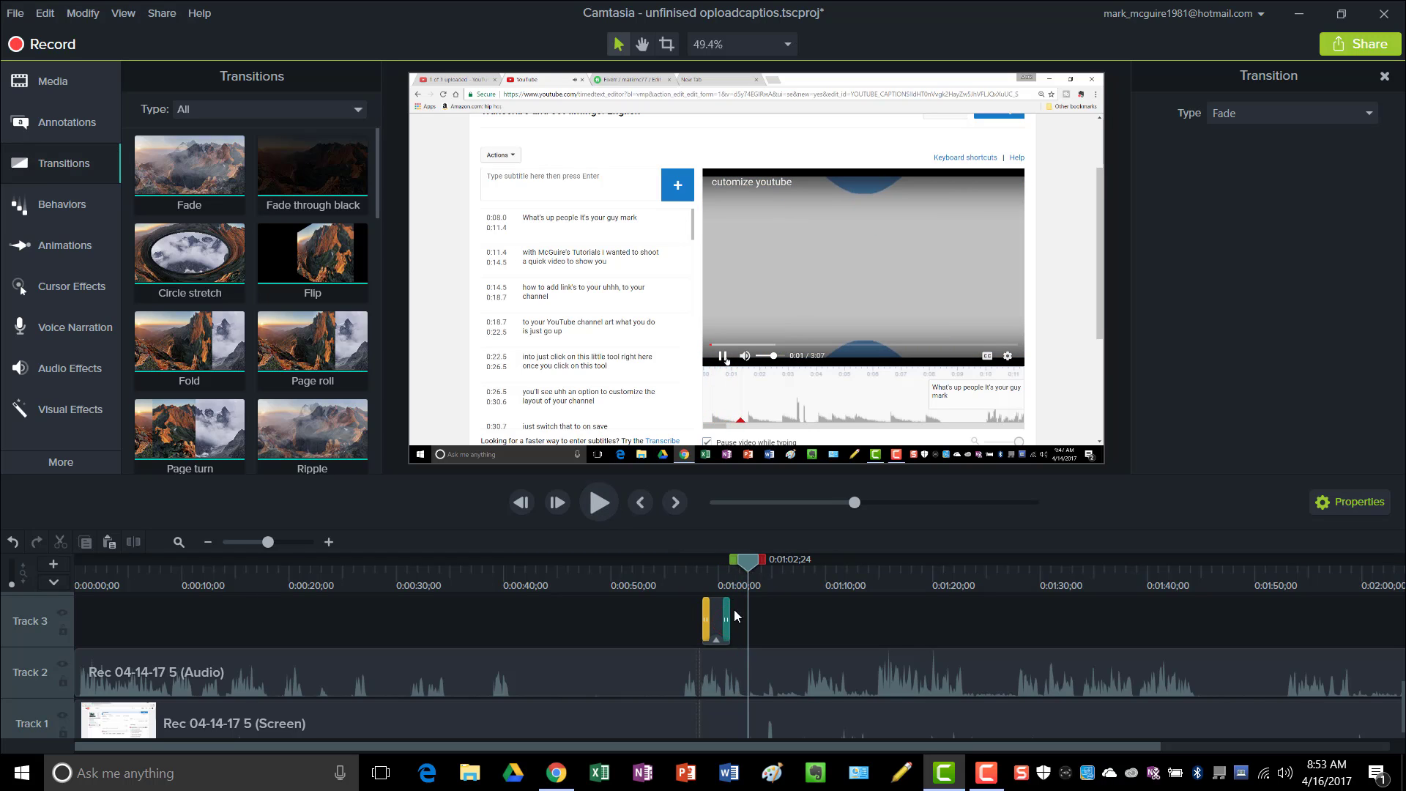
Add the blue Text Arrow callout to the timeline and scrub to the Open dialog.
left_click(66, 122)
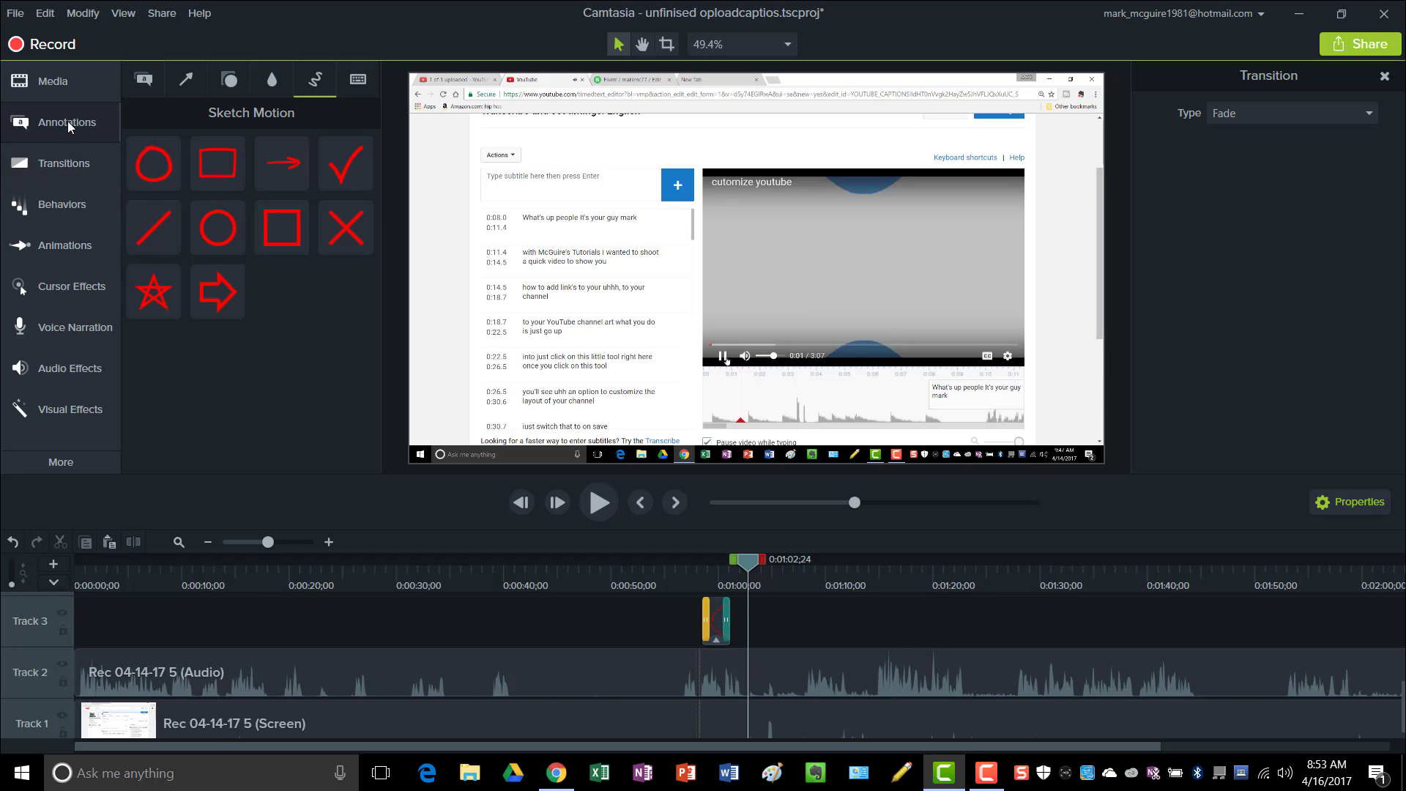
left_click(143, 81)
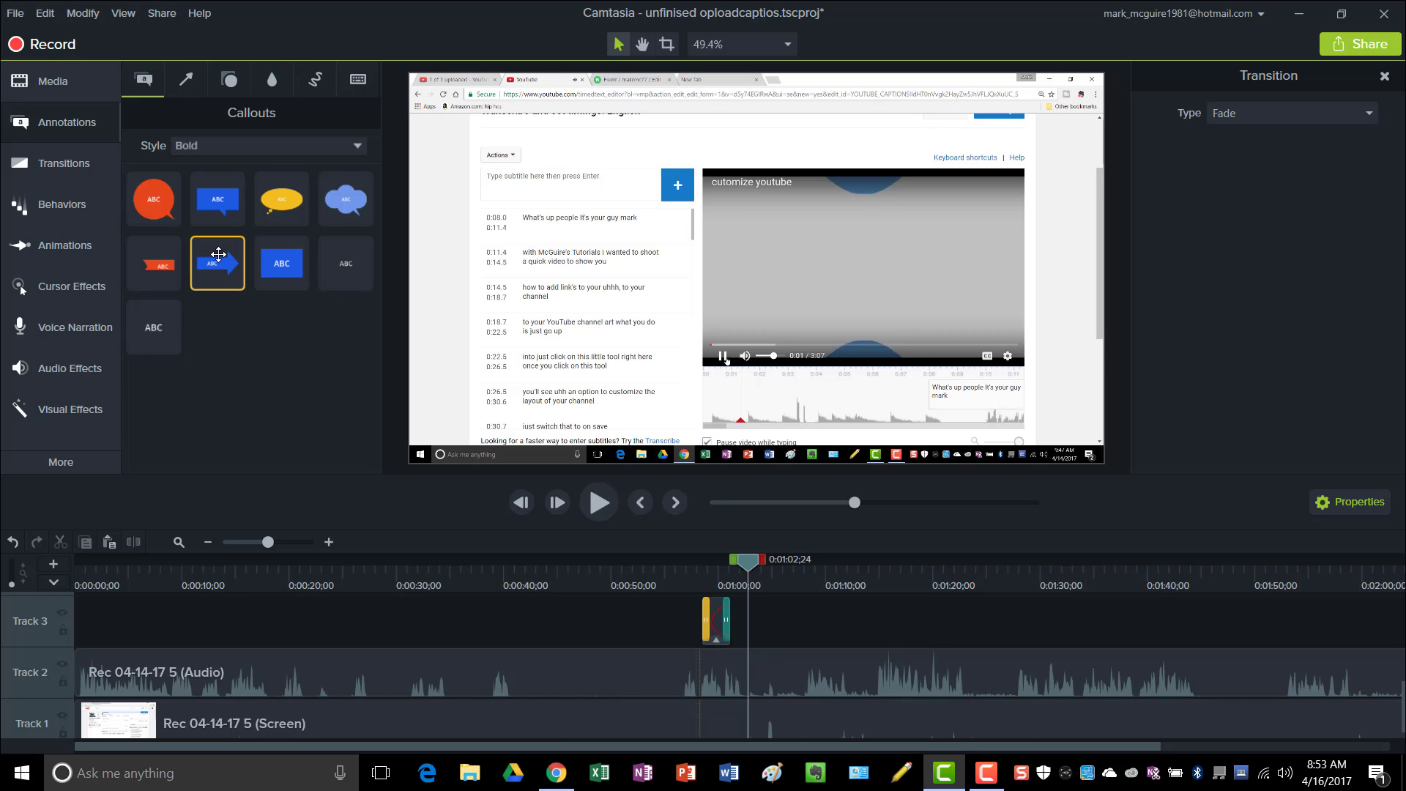
left_click_drag(219, 254, 604, 674)
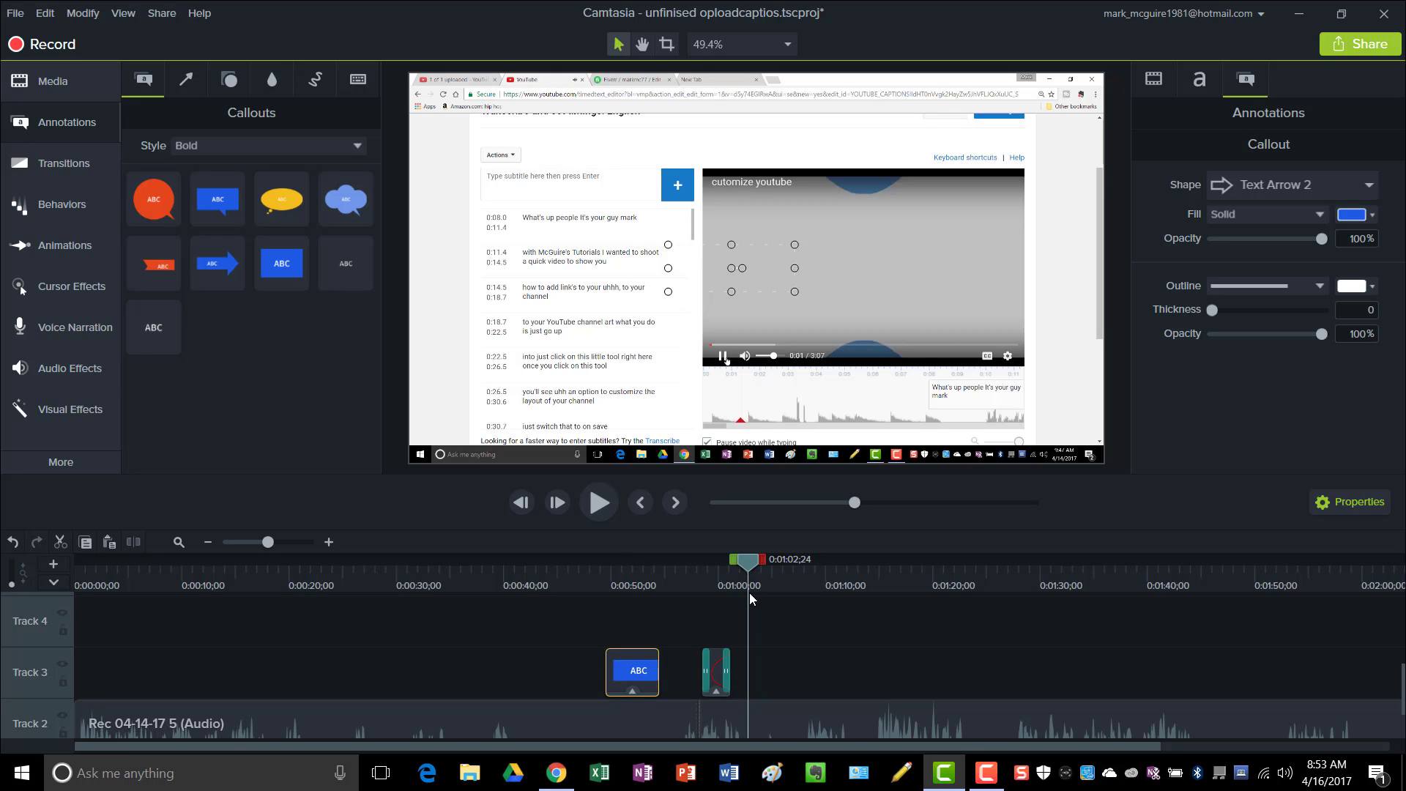
left_click_drag(756, 569, 637, 570)
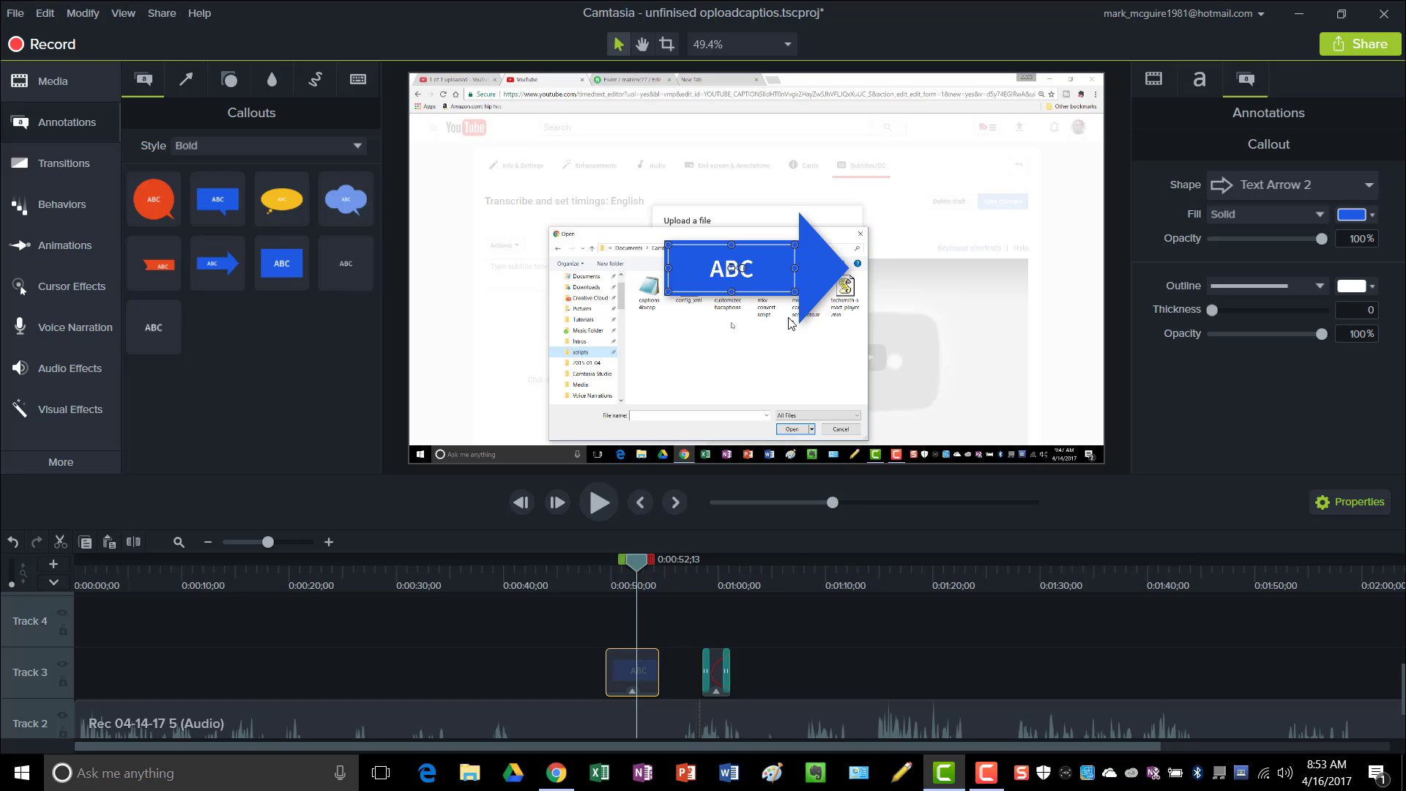
Move the ABC arrow to the top left and rotate it toward the Open dialog.
left_click_drag(714, 272, 557, 215)
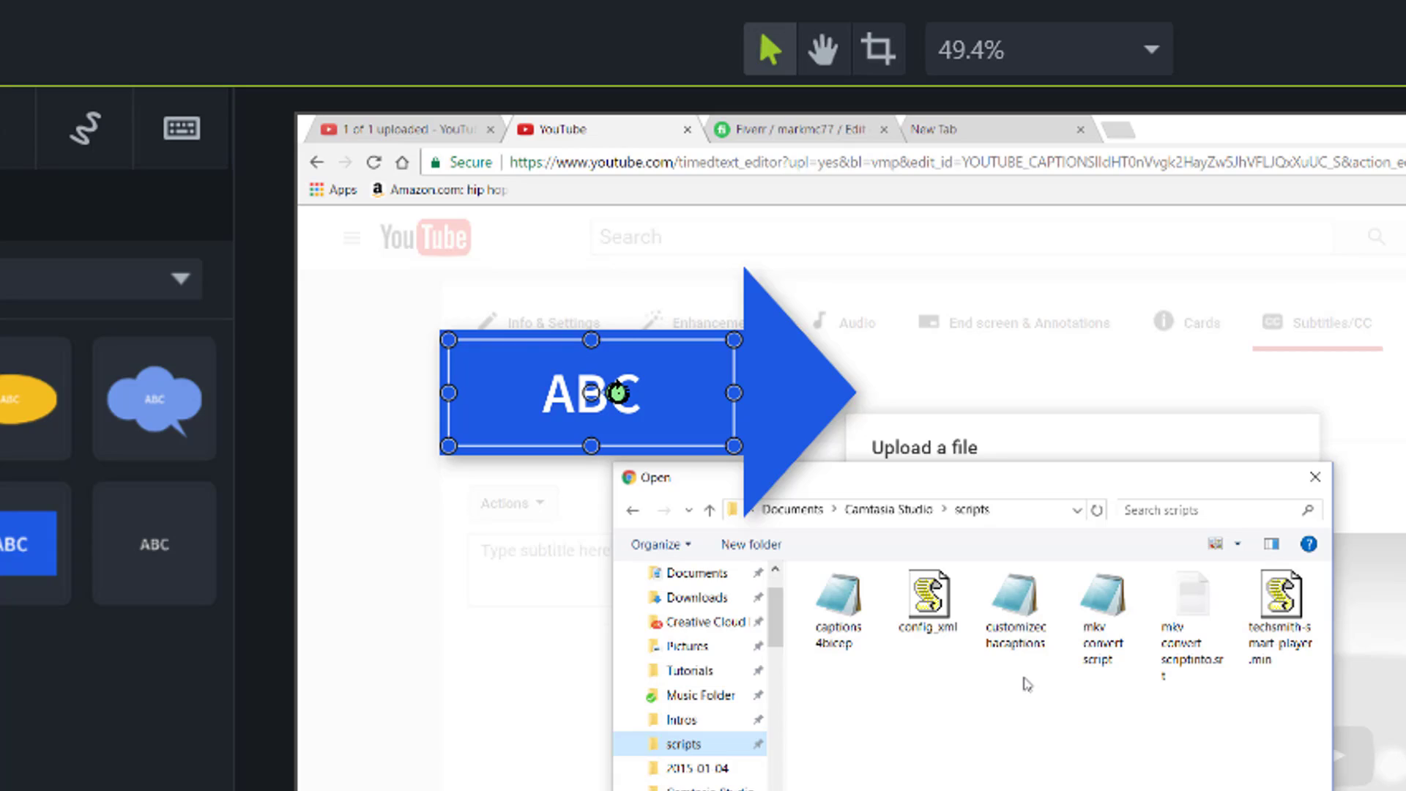
left_click_drag(618, 393, 643, 358)
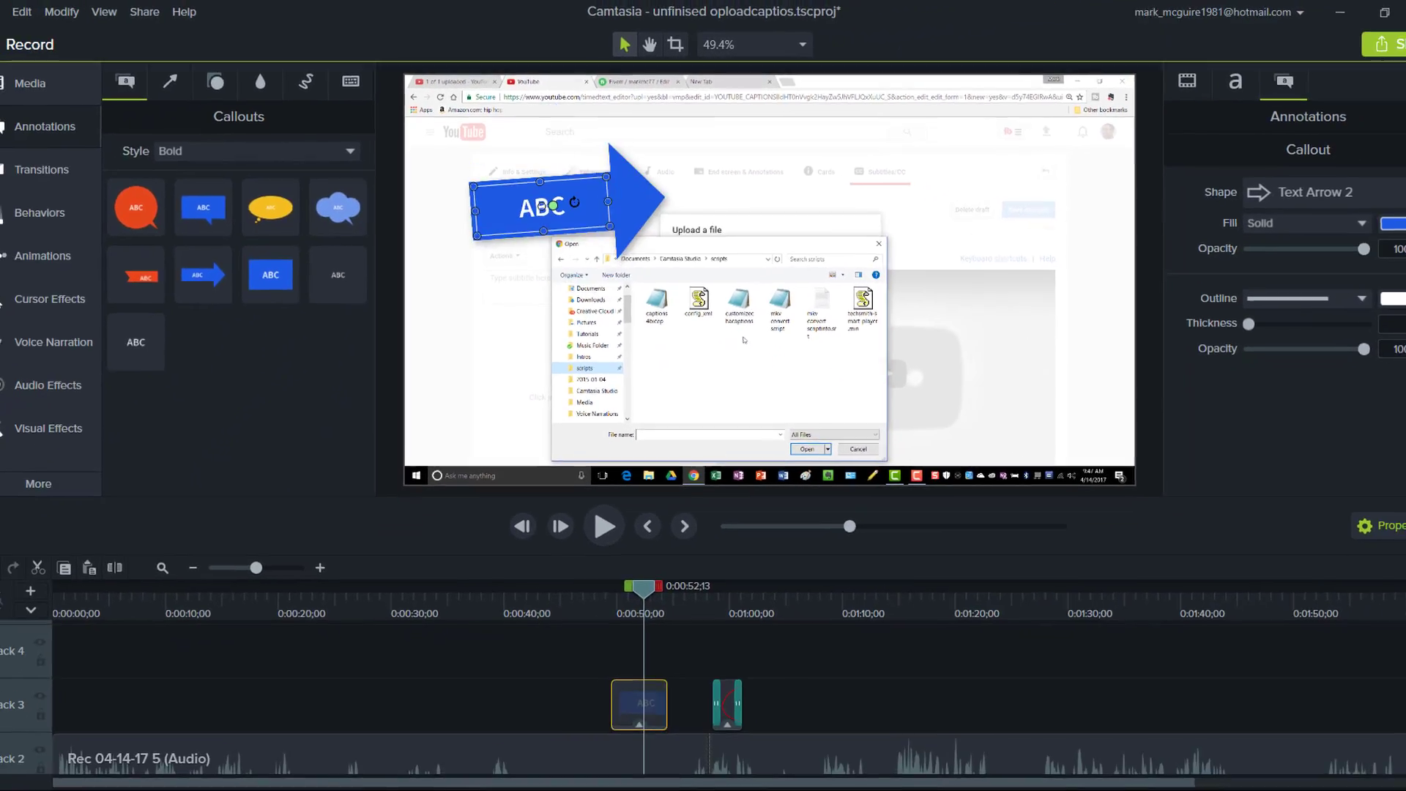
left_click_drag(574, 202, 567, 226)
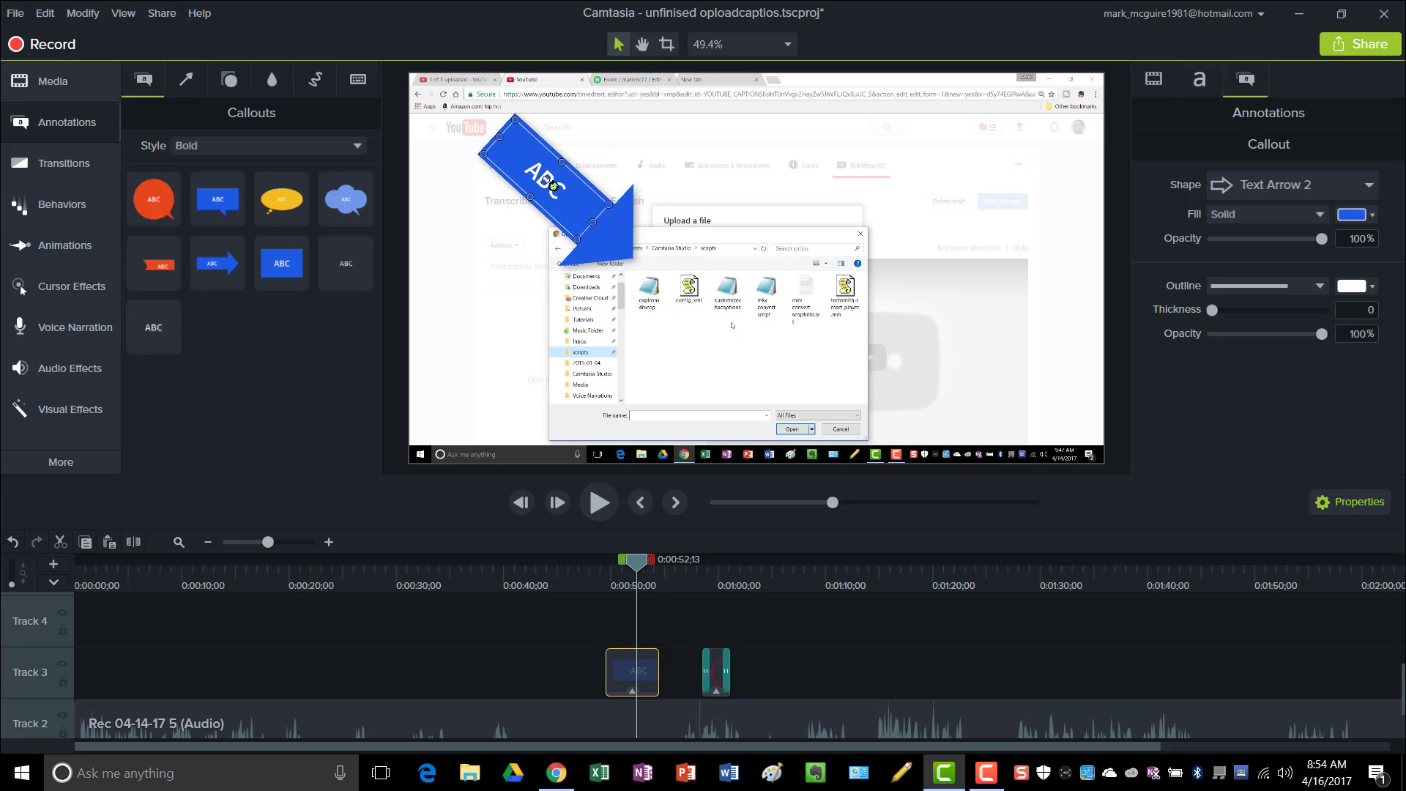
Replace the callout's ABC text with the author's name and keep Source Sans Pro as font.
double_click(537, 176)
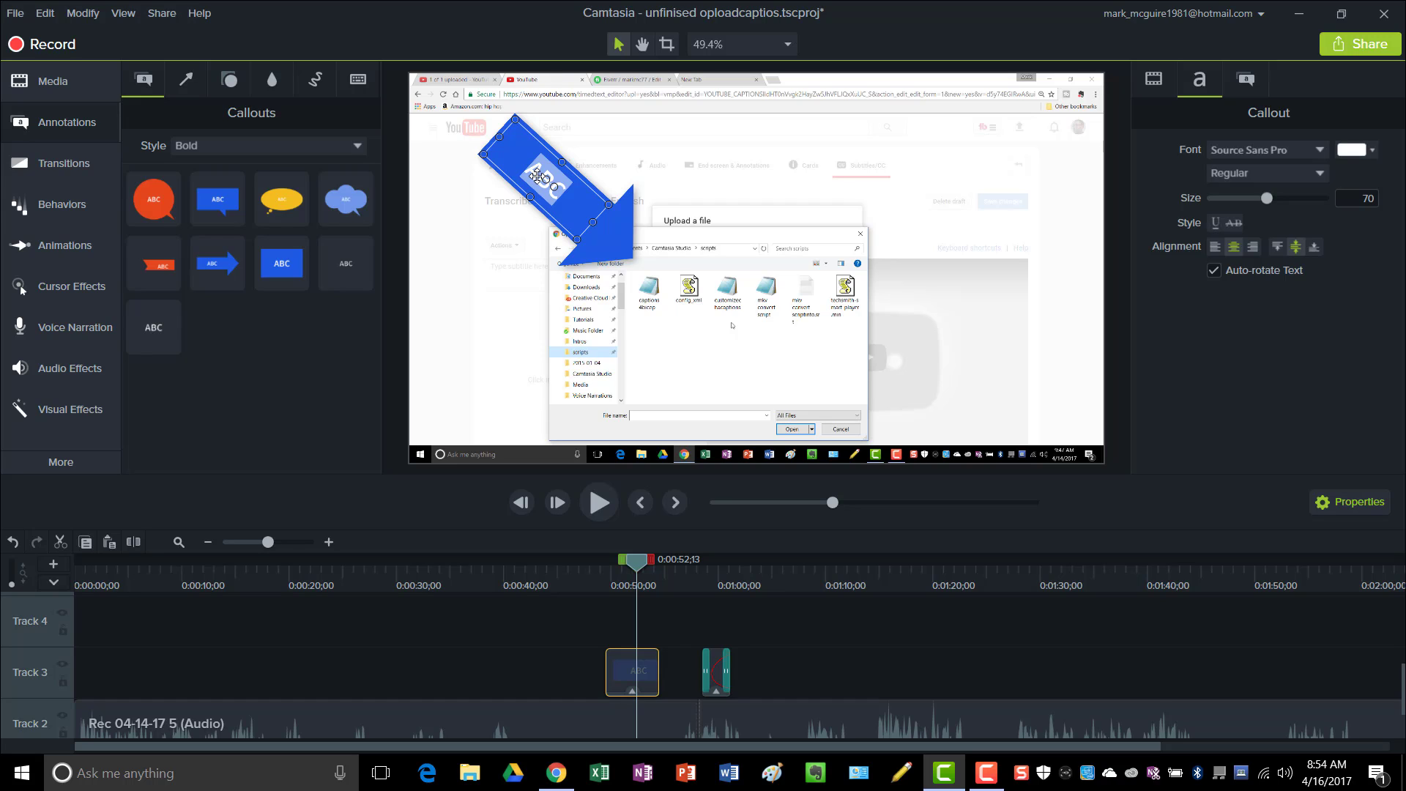
type("Ma")
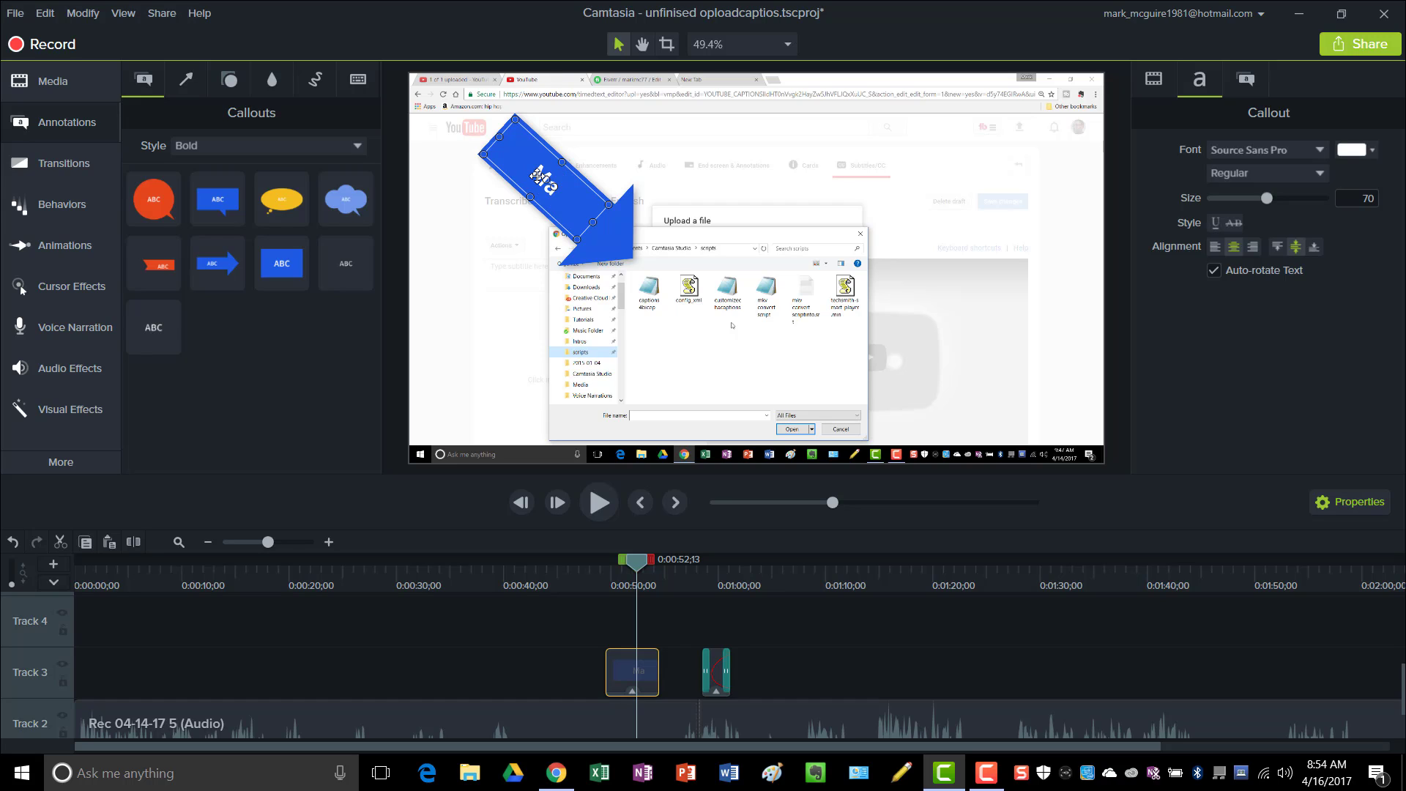
type("rk Mcguire")
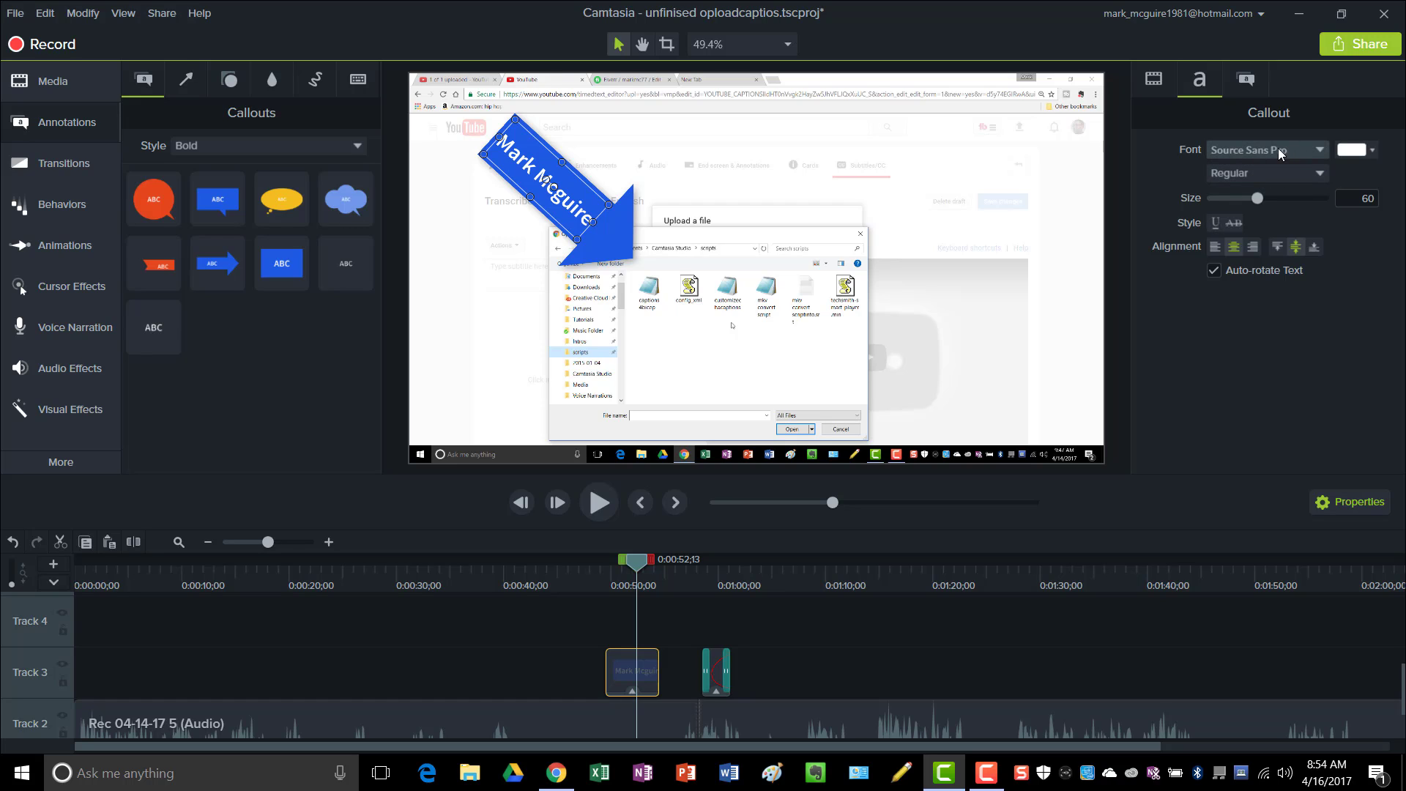
left_click(1320, 151)
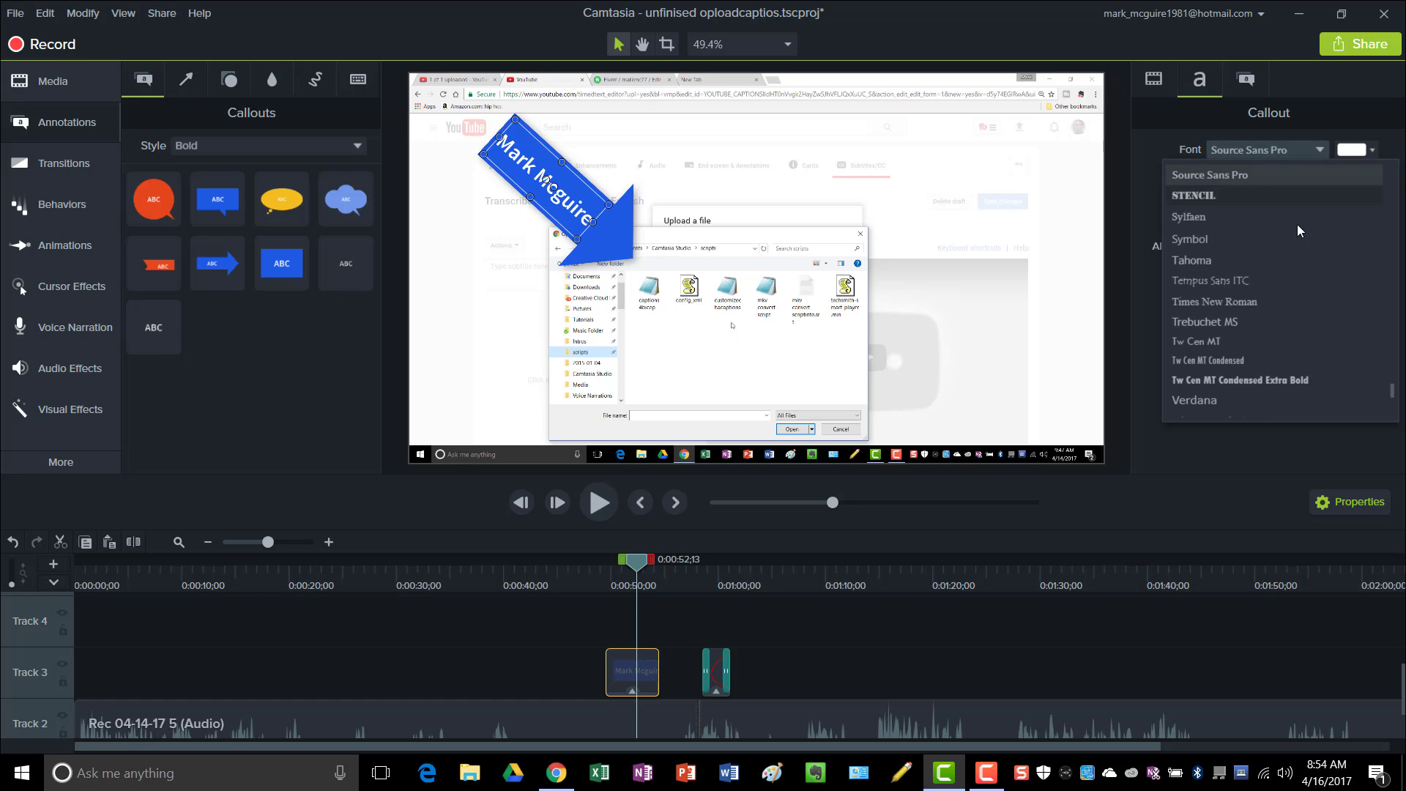
scroll(1285, 258, "down", 4)
scroll(1285, 258, "up", 7)
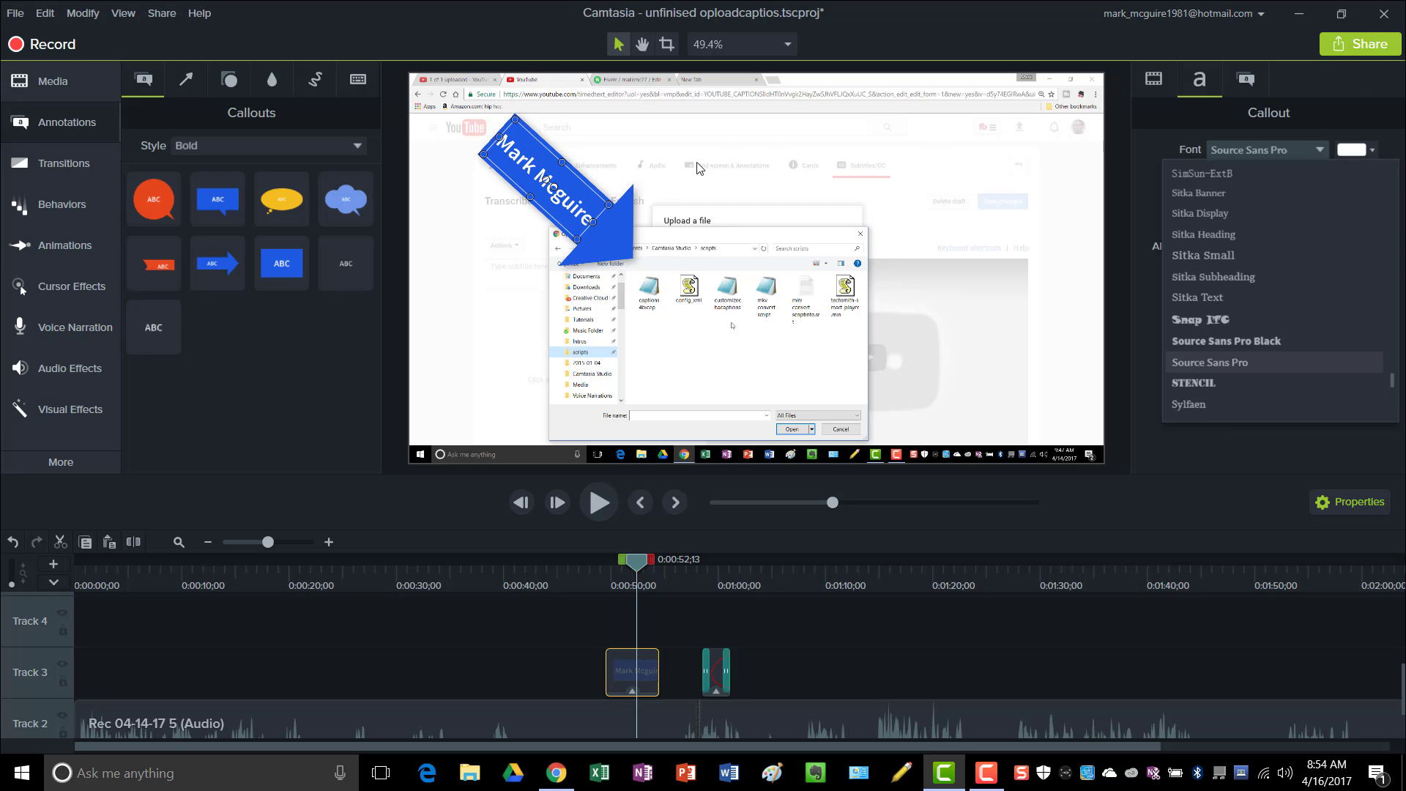
left_click(1249, 77)
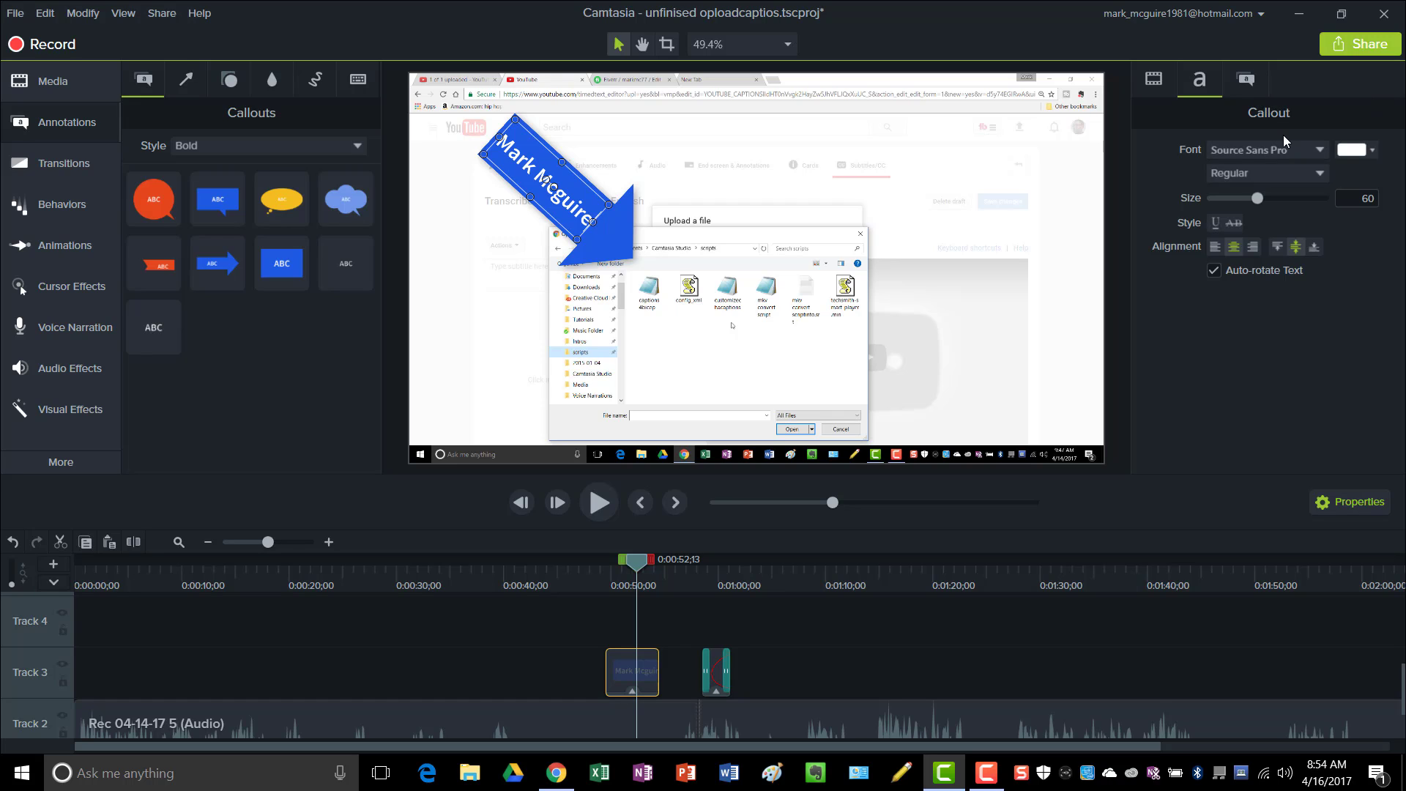
Give the arrow callout a teal fill.
left_click(1249, 77)
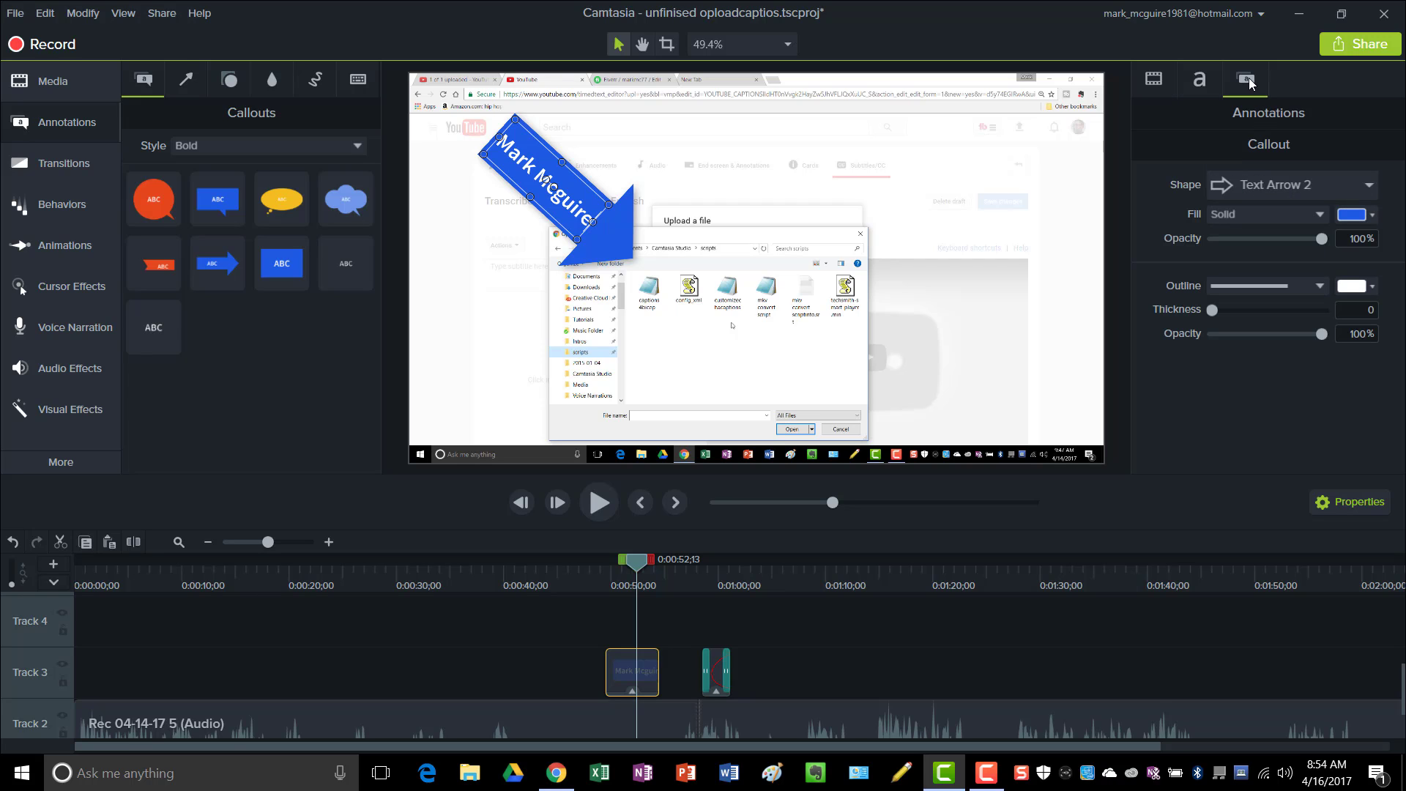
left_click(1372, 216)
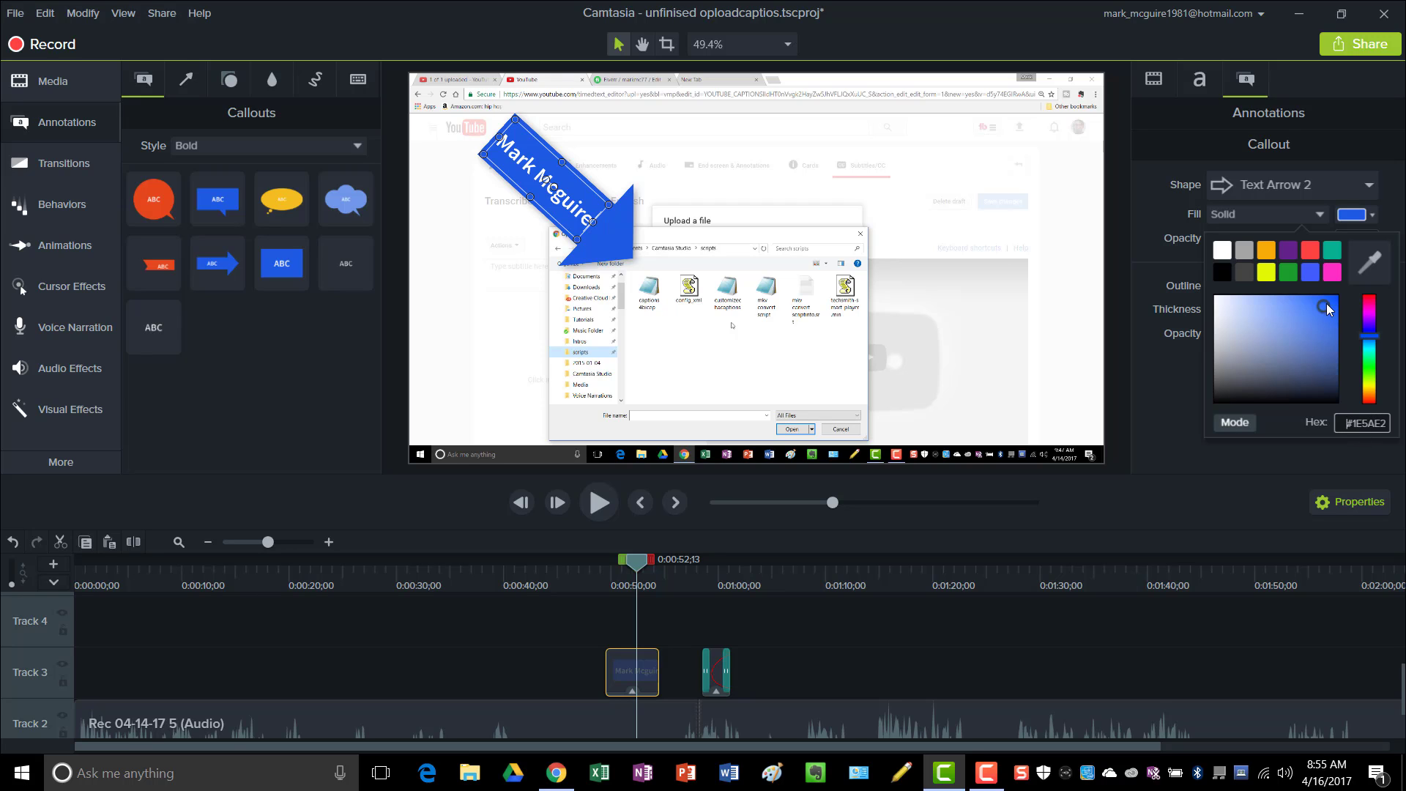
left_click_drag(1326, 306, 1272, 358)
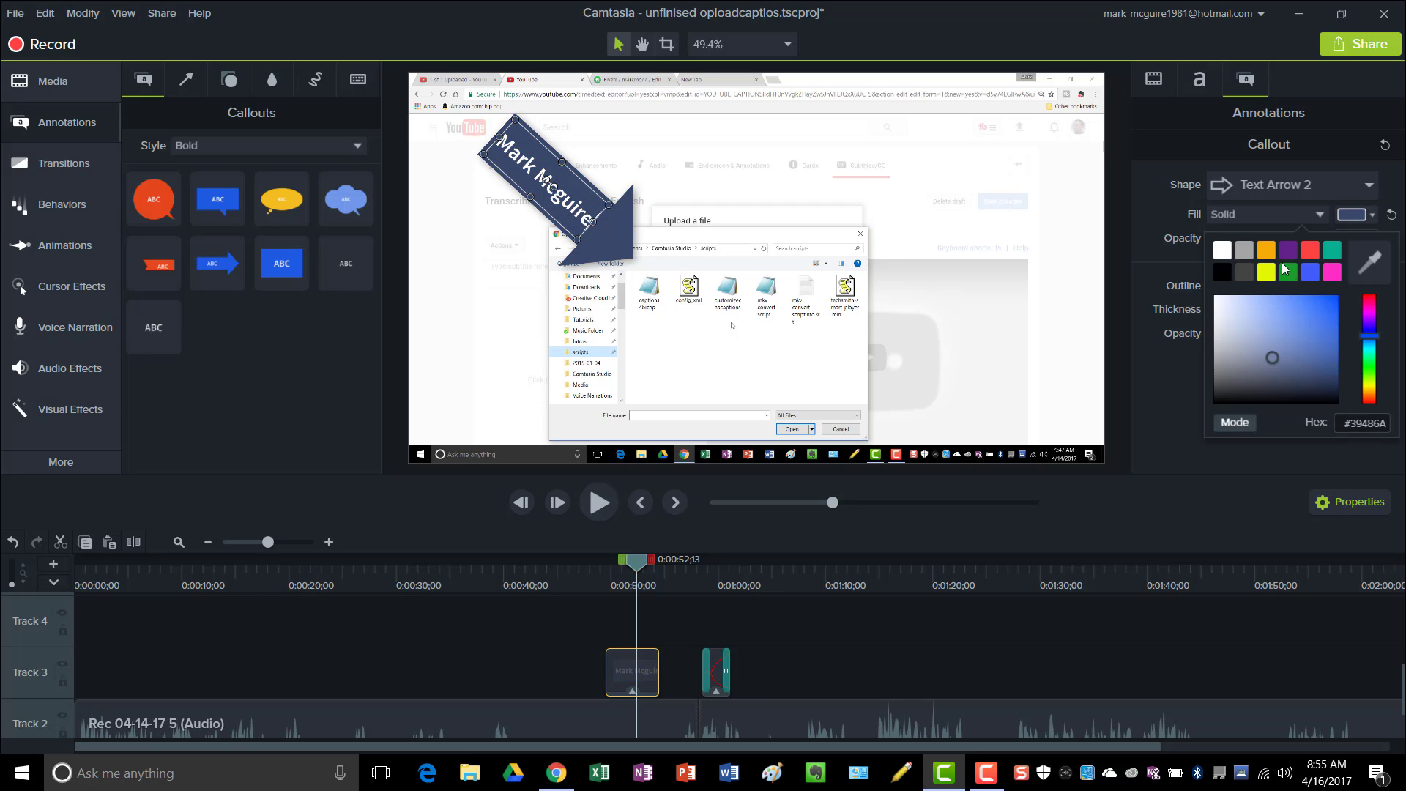
left_click(1332, 251)
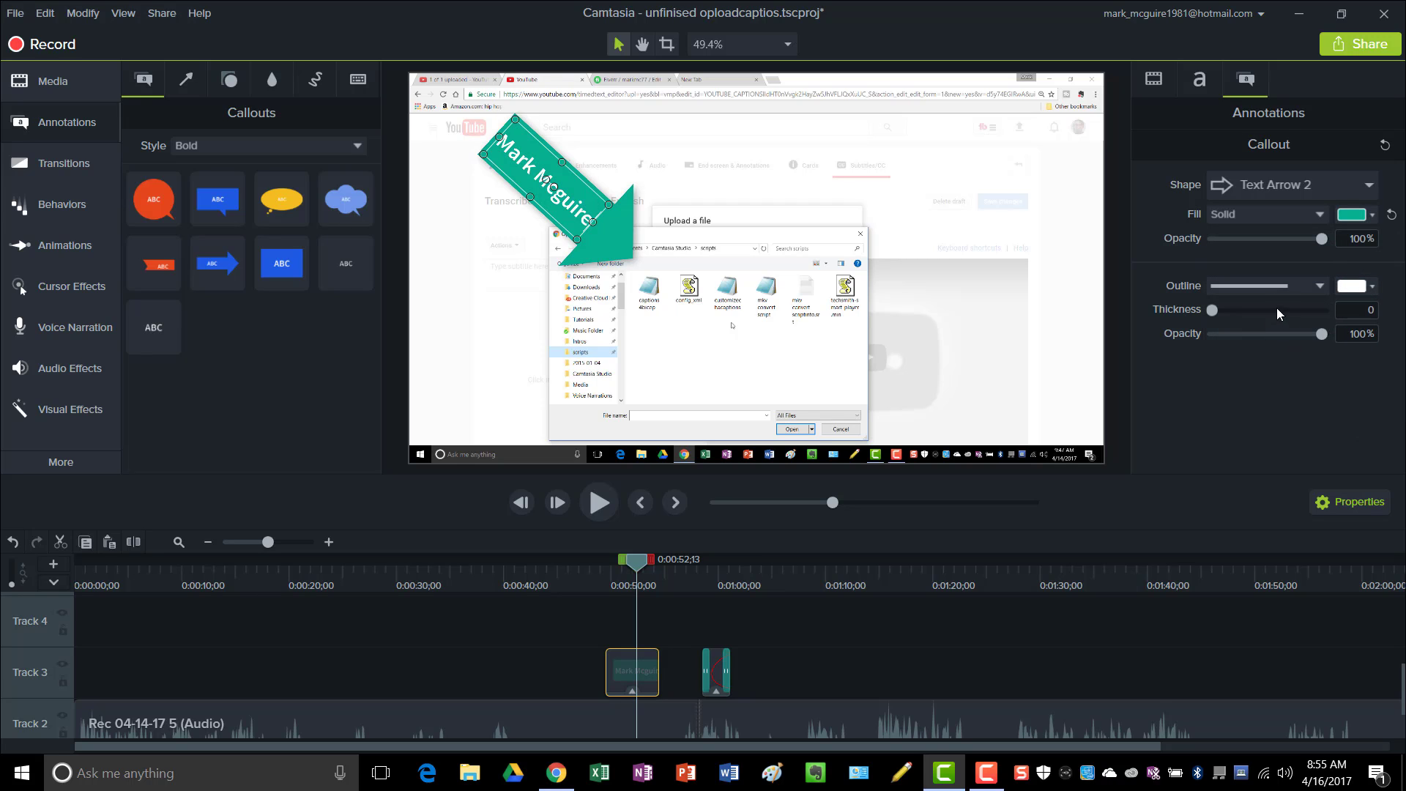
Try green and blue for the callout text, then set it back to white.
left_click(1202, 79)
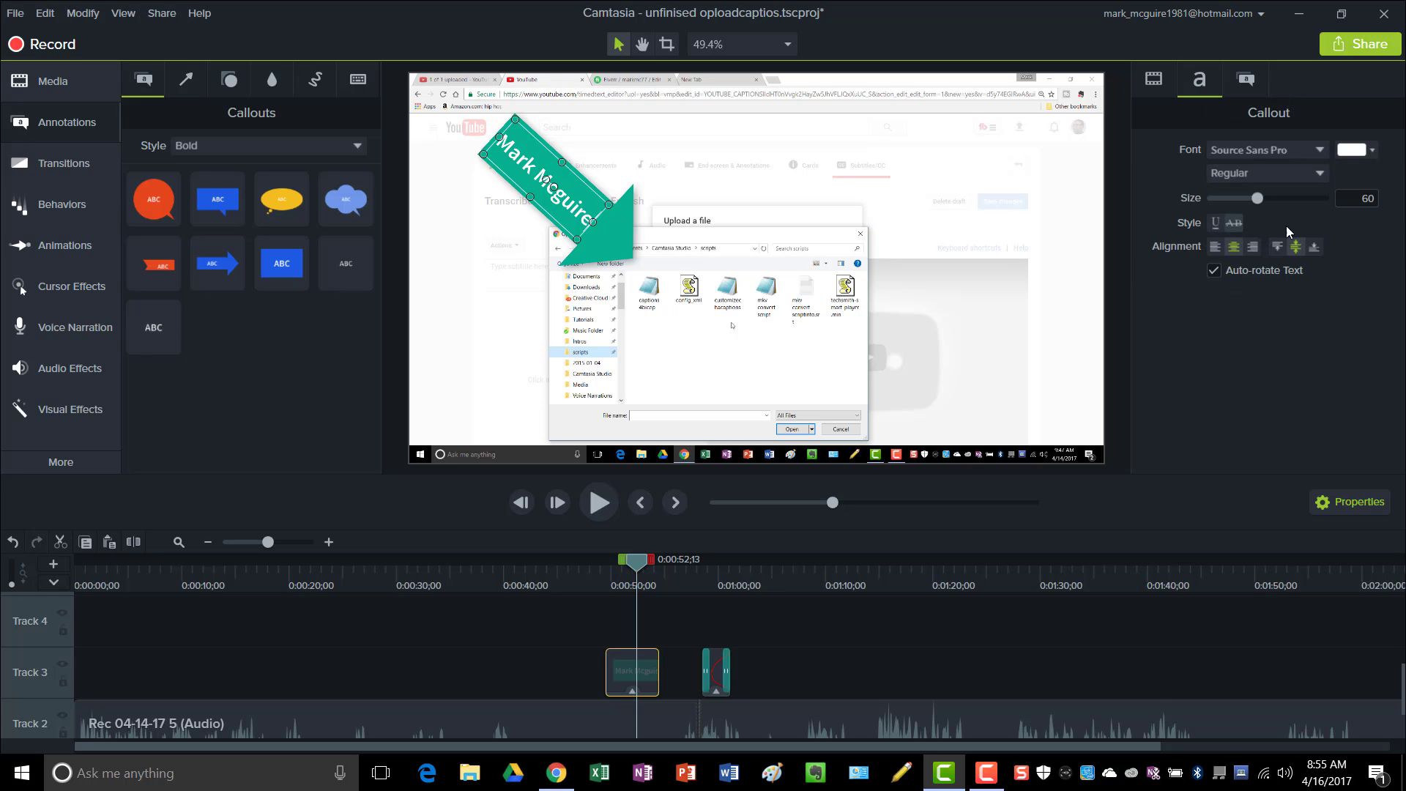
left_click(1369, 151)
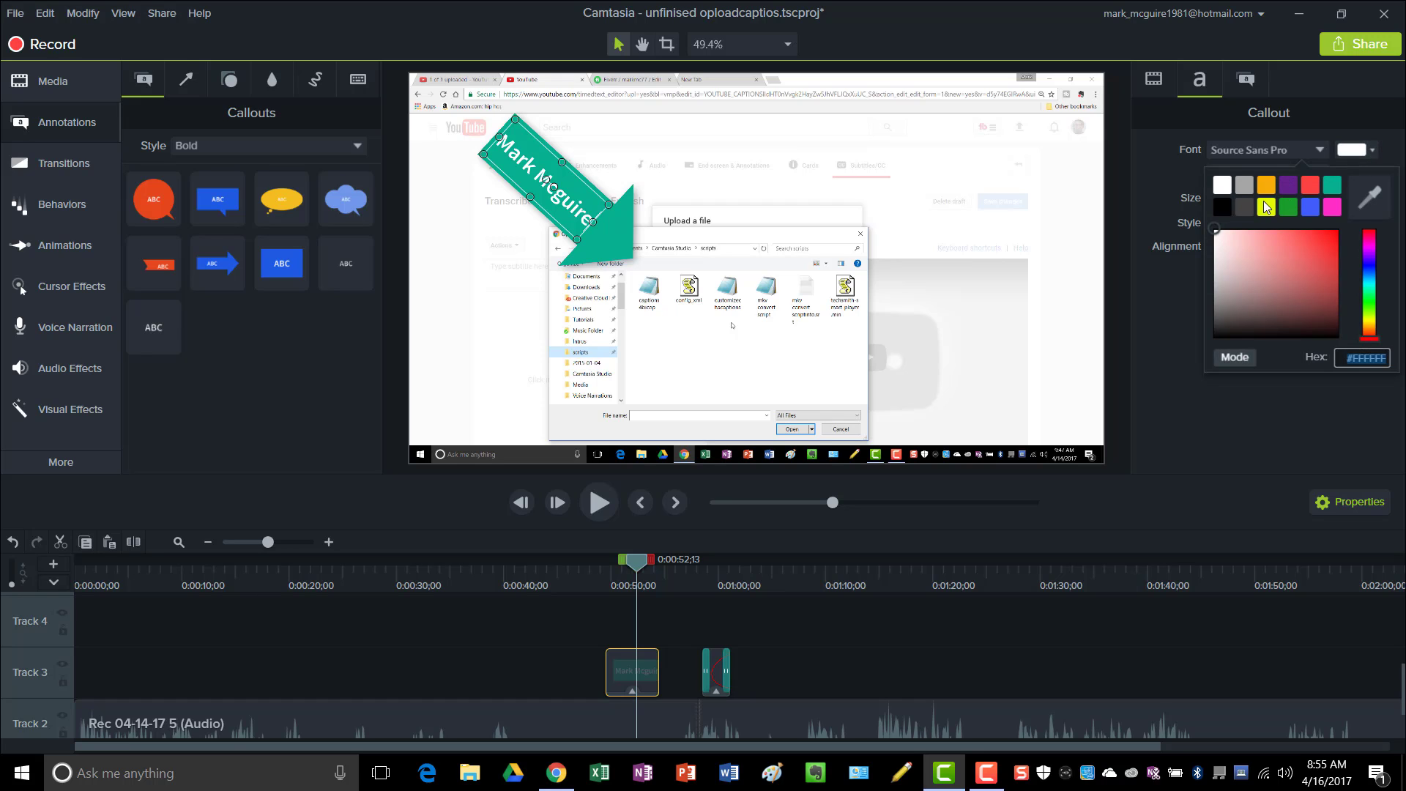
left_click(569, 191)
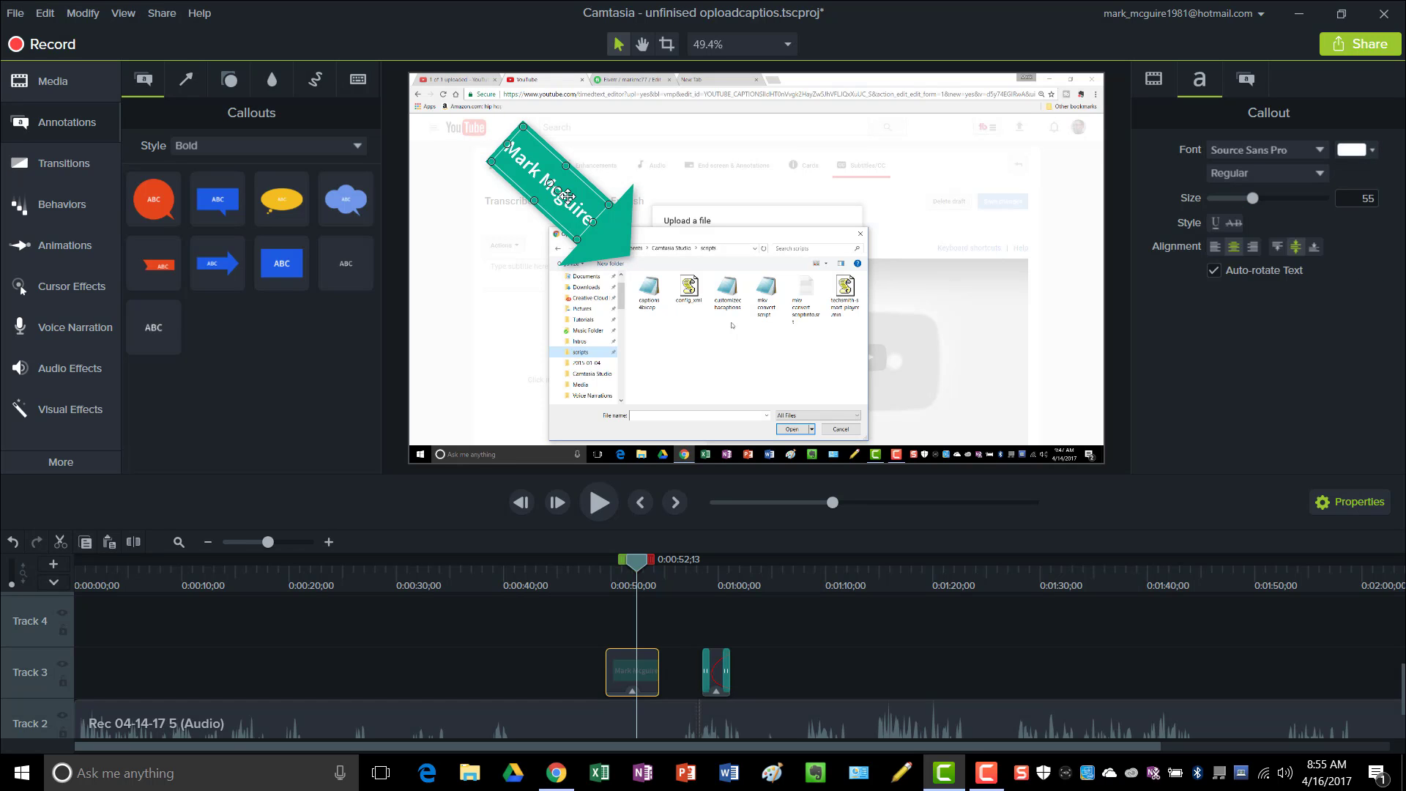
double_click(568, 196)
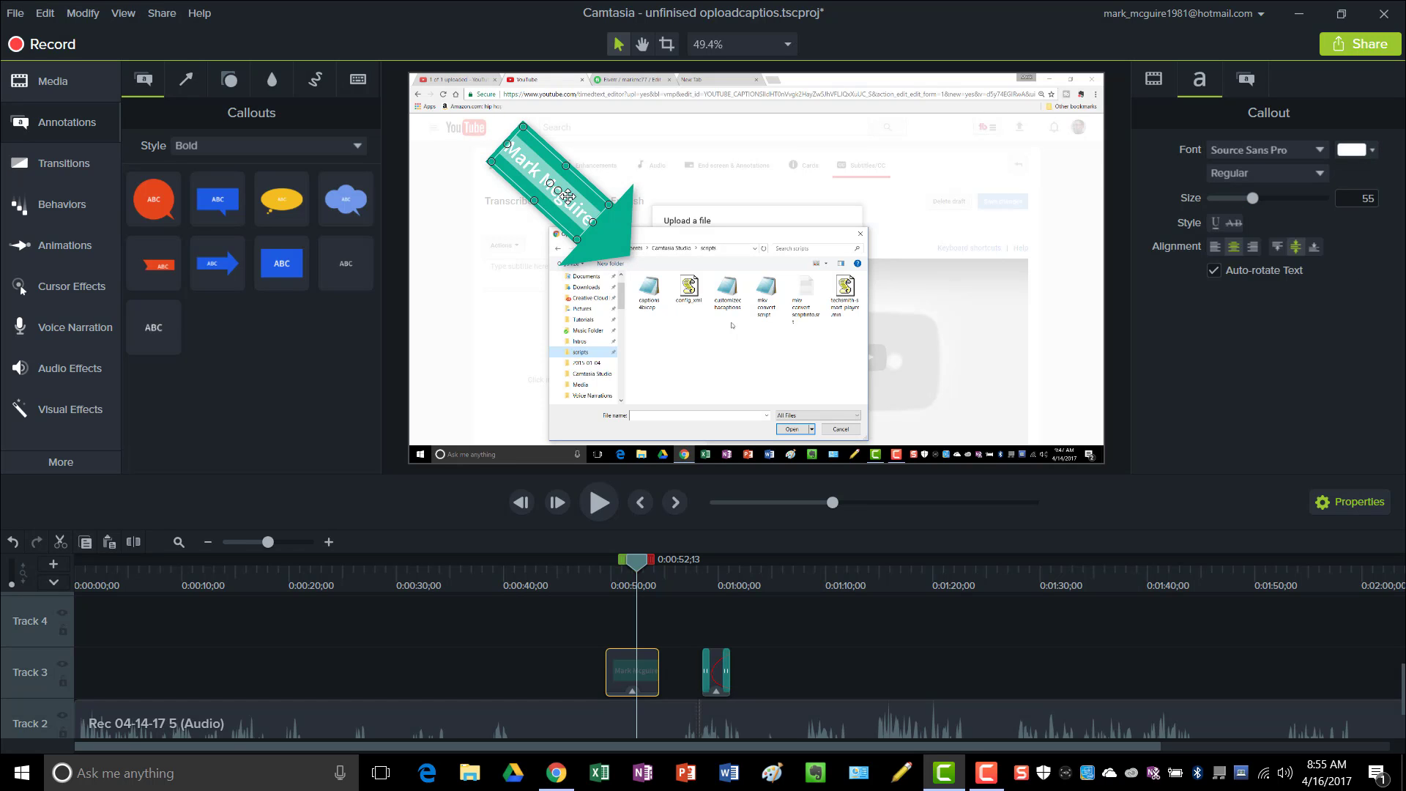
left_click(1371, 151)
left_click(1285, 205)
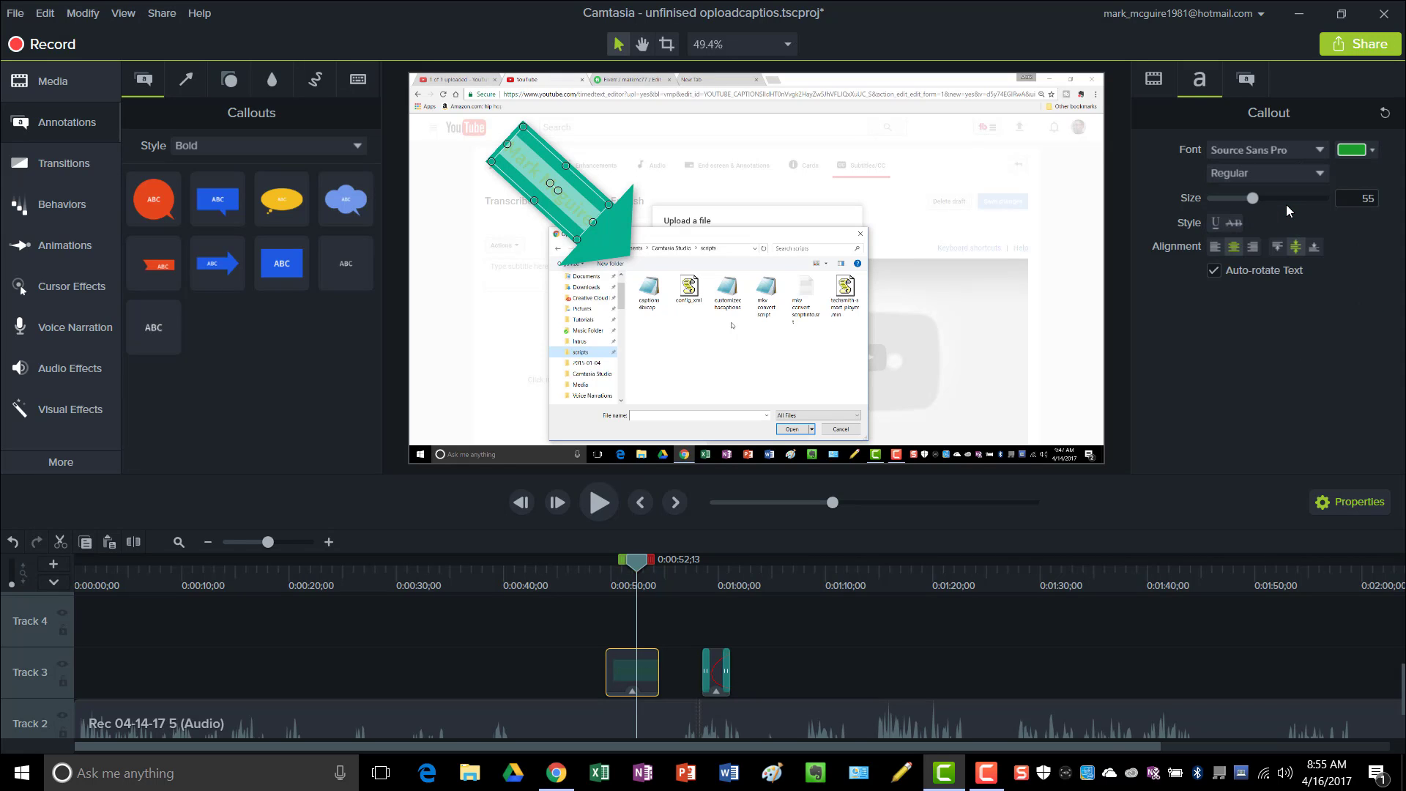
left_click(1372, 151)
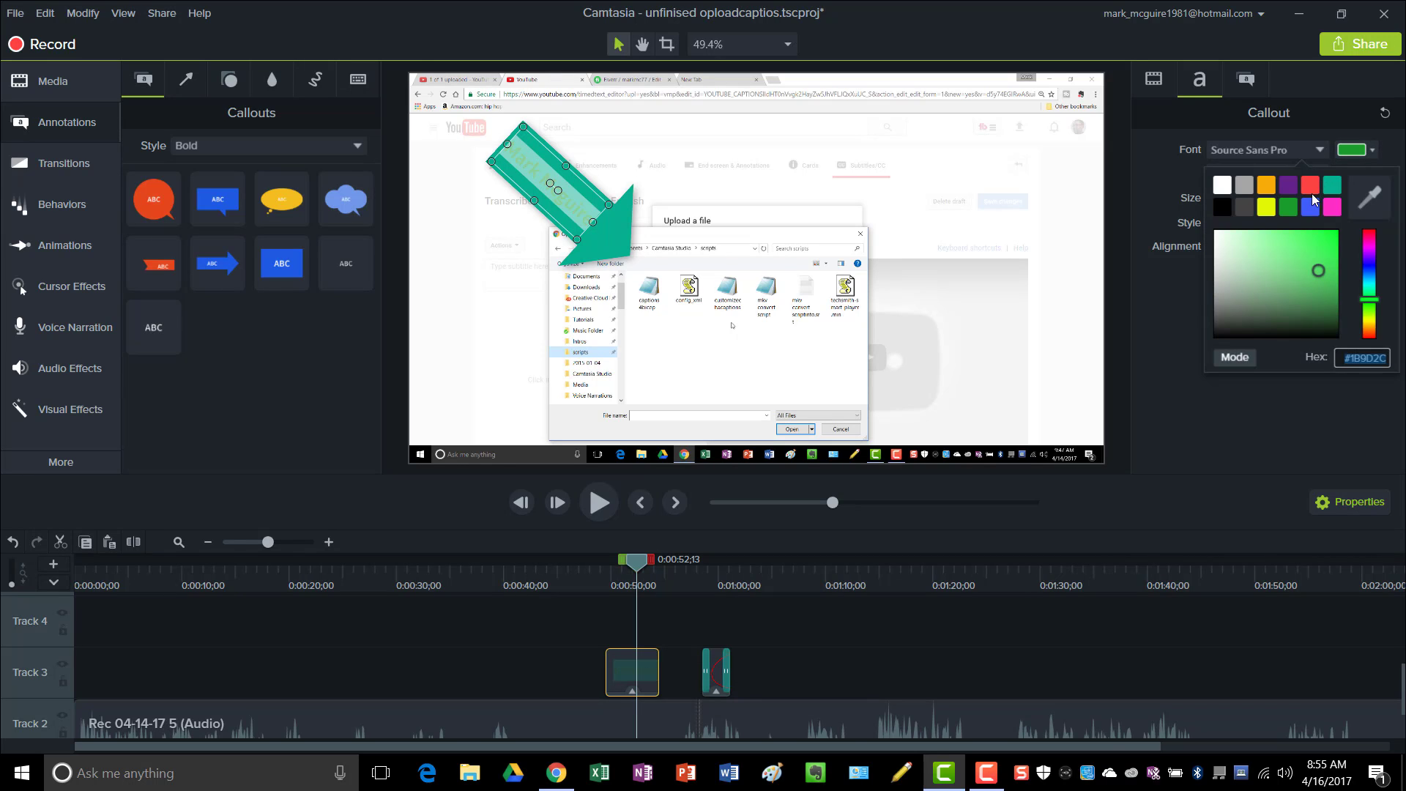
left_click(1311, 202)
left_click(1364, 151)
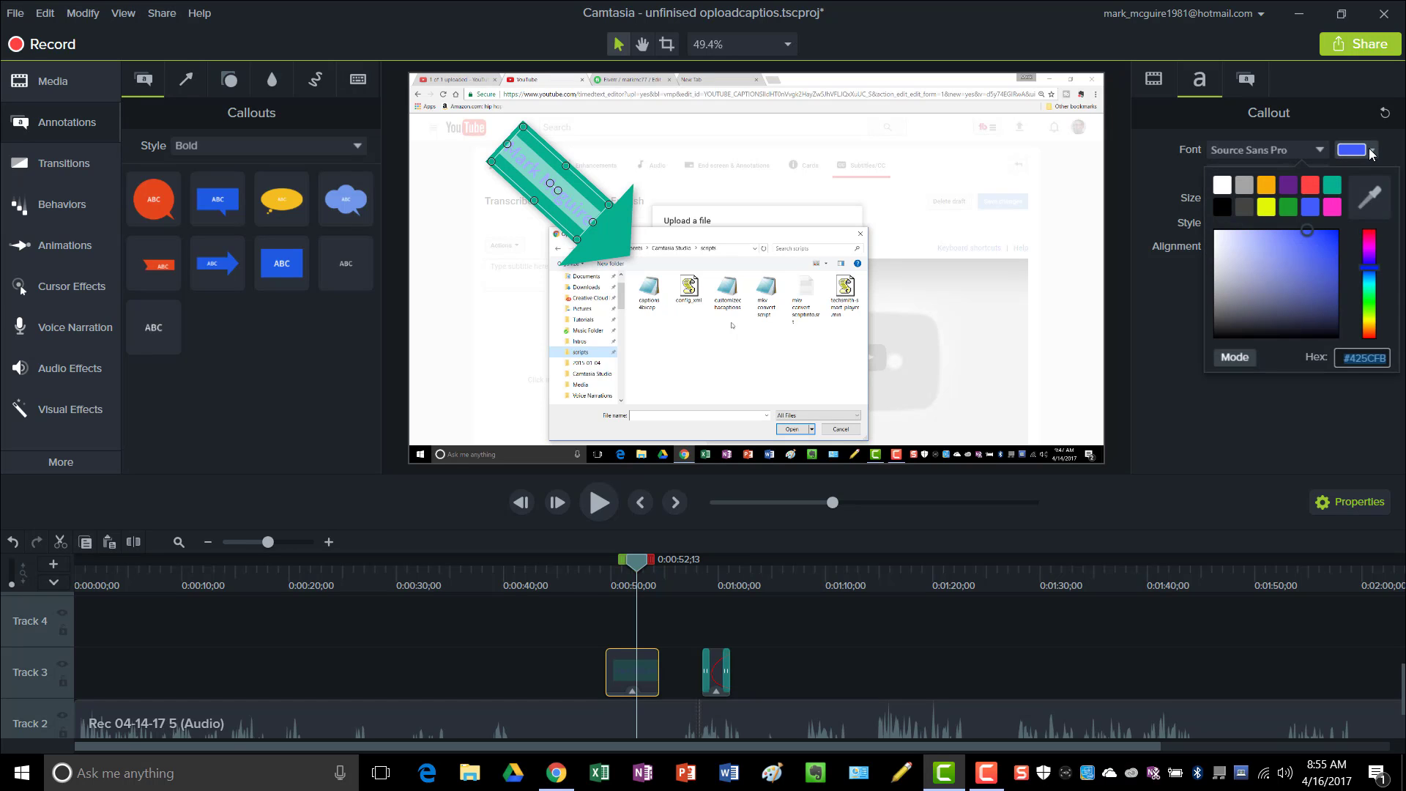
left_click(1228, 189)
Place the My MT Intro.mp4 clip from the Media Bin onto Track 3.
left_click(921, 656)
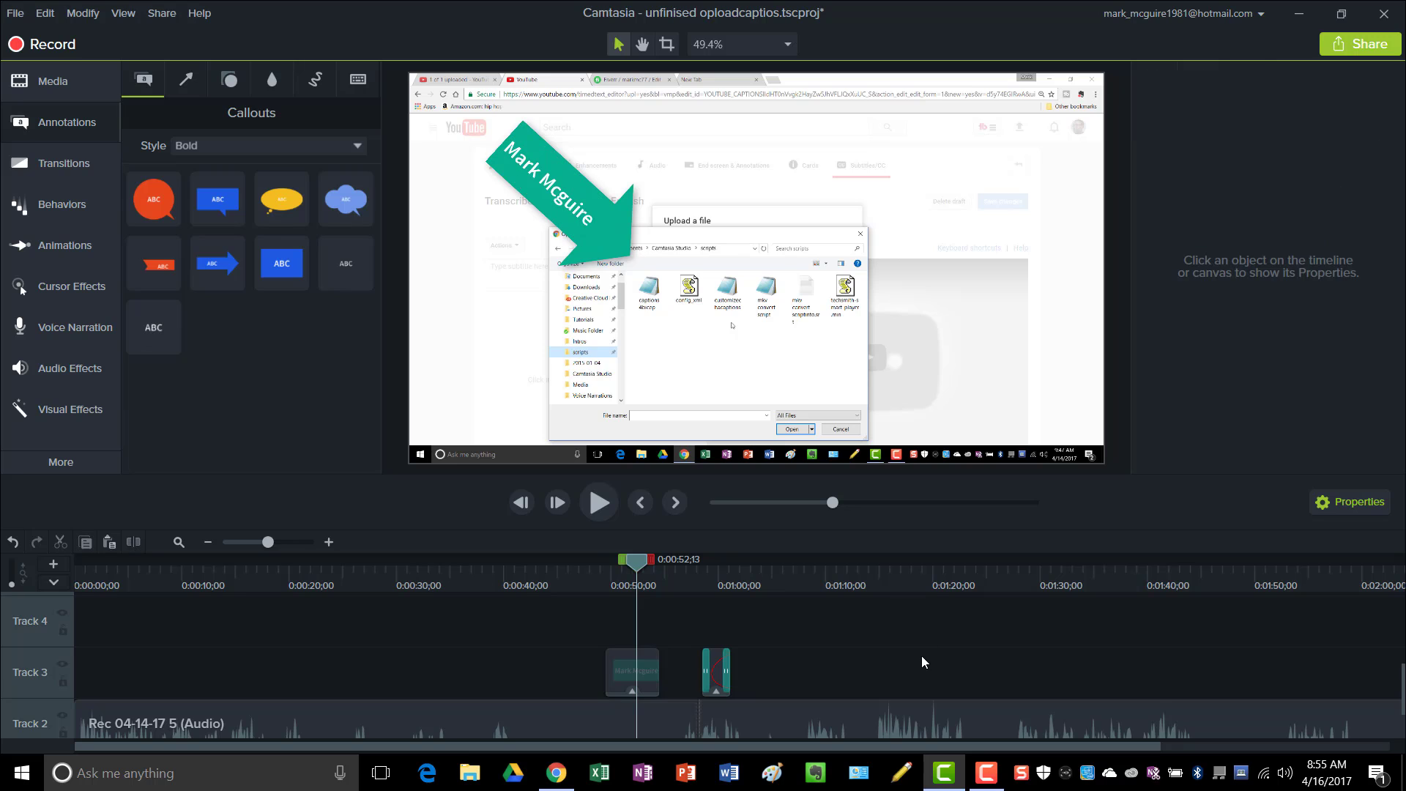
left_click(68, 166)
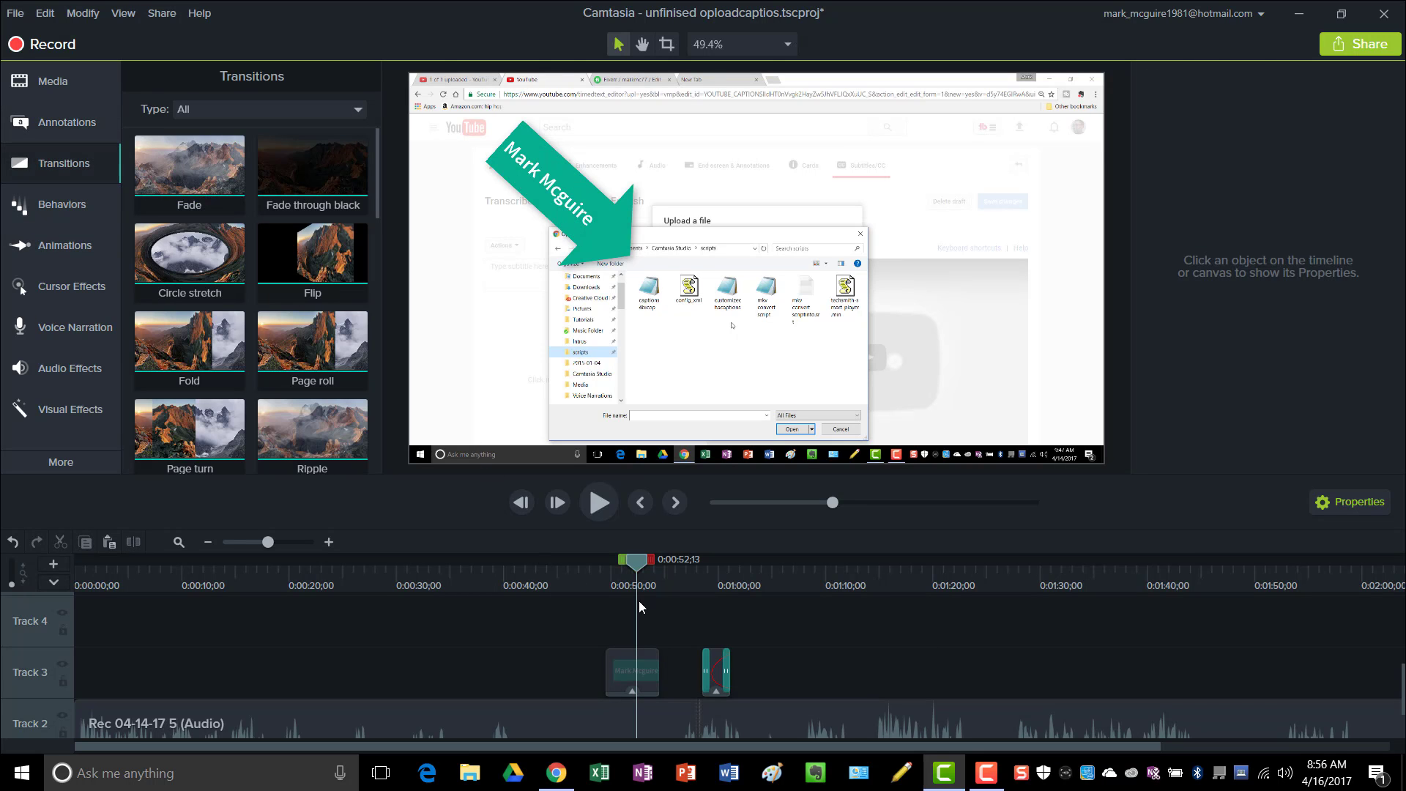
left_click(453, 567)
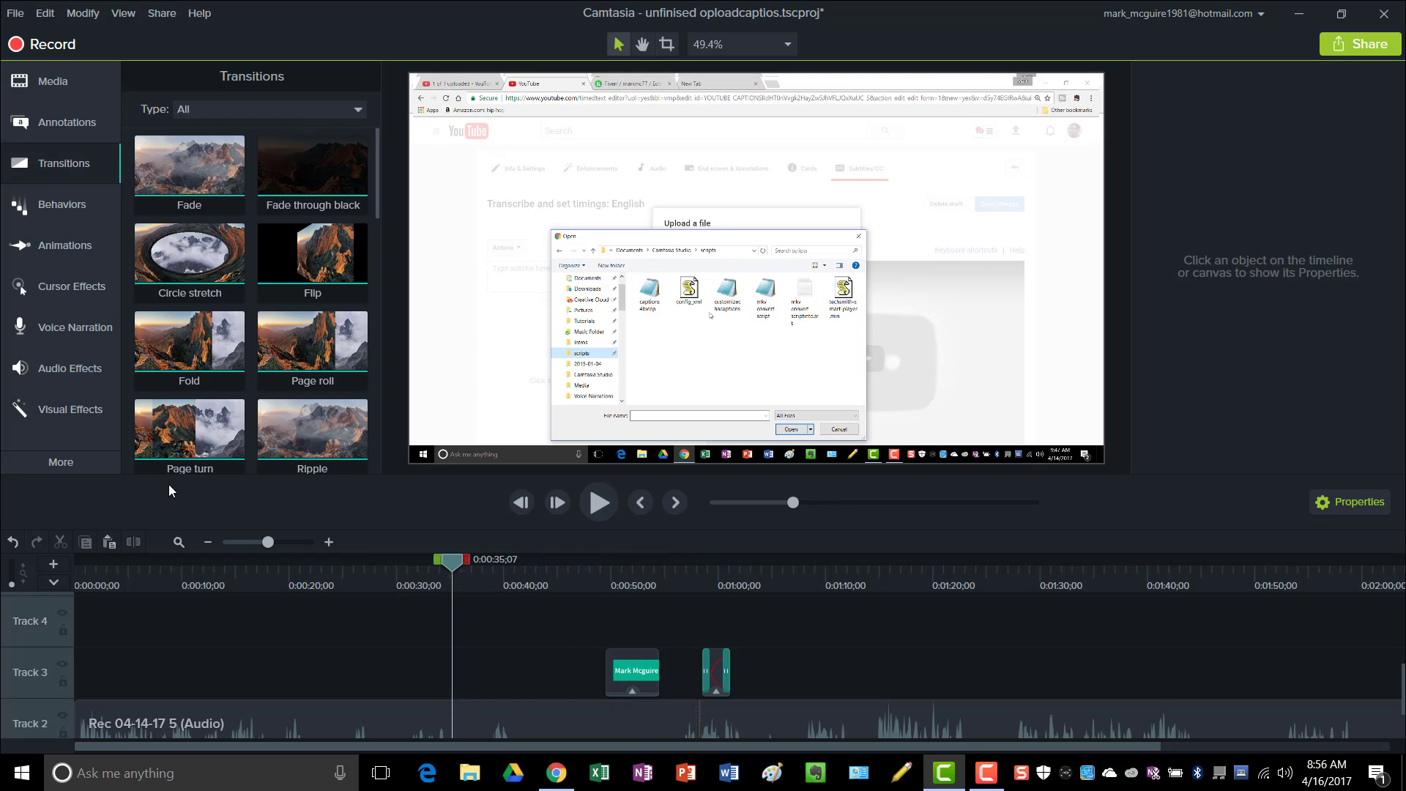
left_click(55, 86)
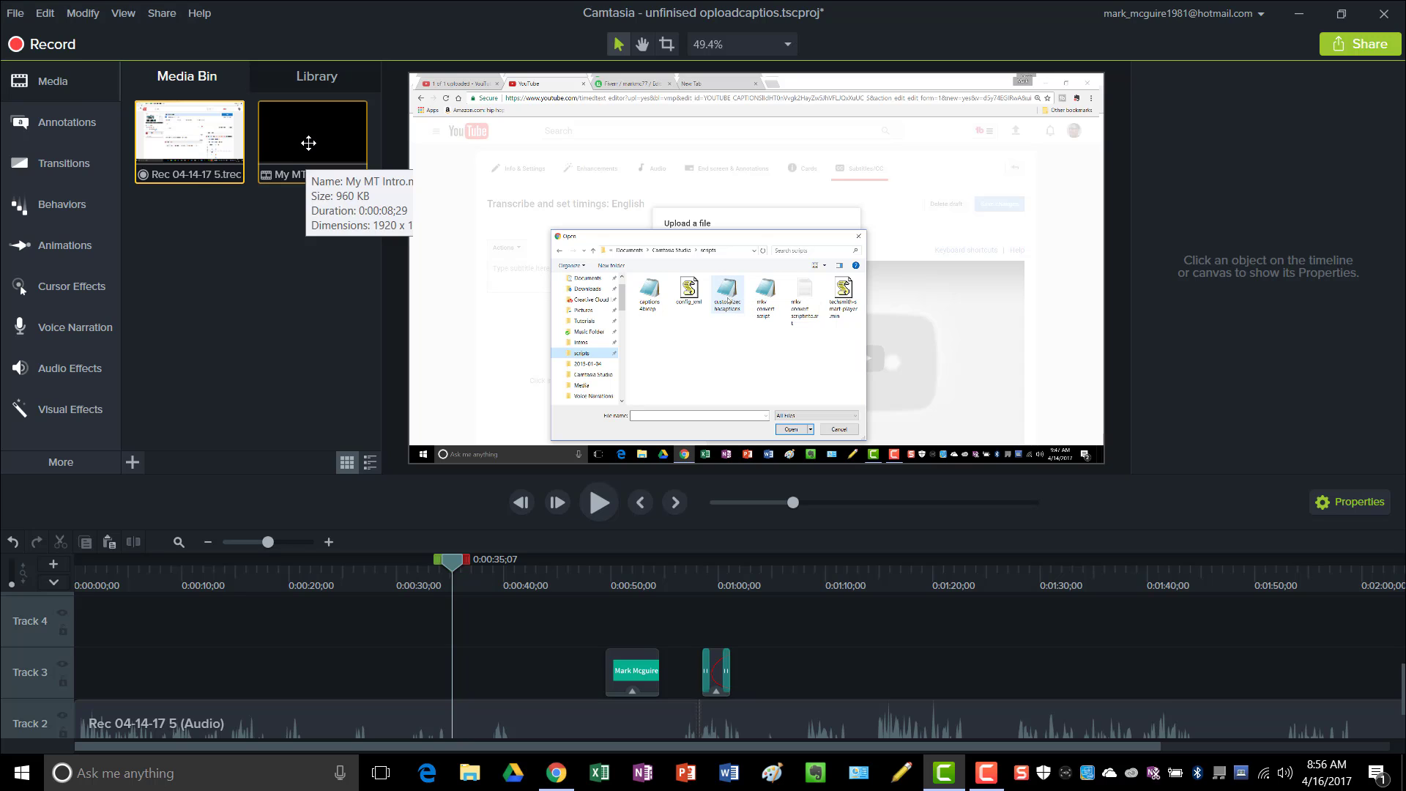
left_click_drag(308, 143, 270, 710)
scroll(600, 670, "down", 2)
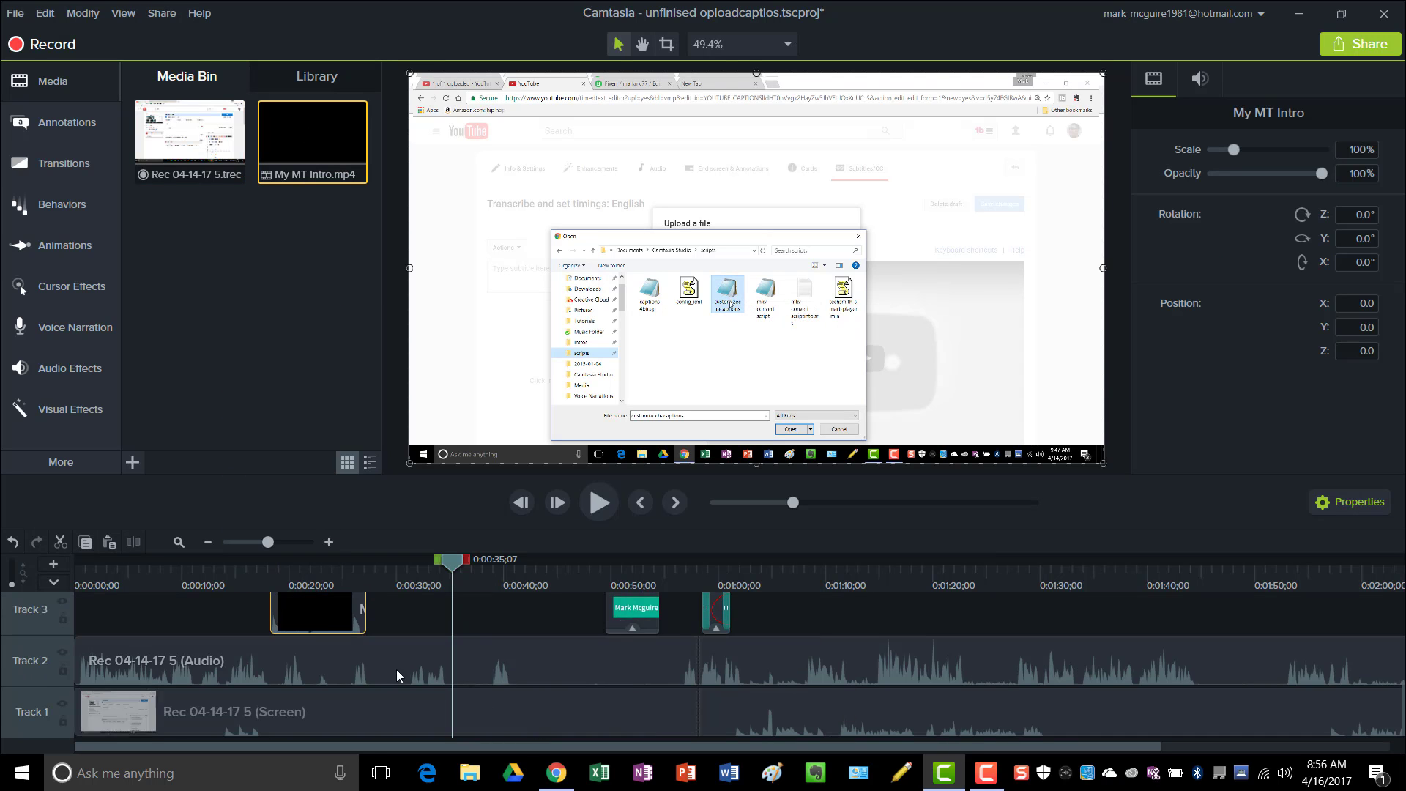
Preview the project from the start, then pause and park the playhead near 0:08.
left_click_drag(448, 561, 232, 563)
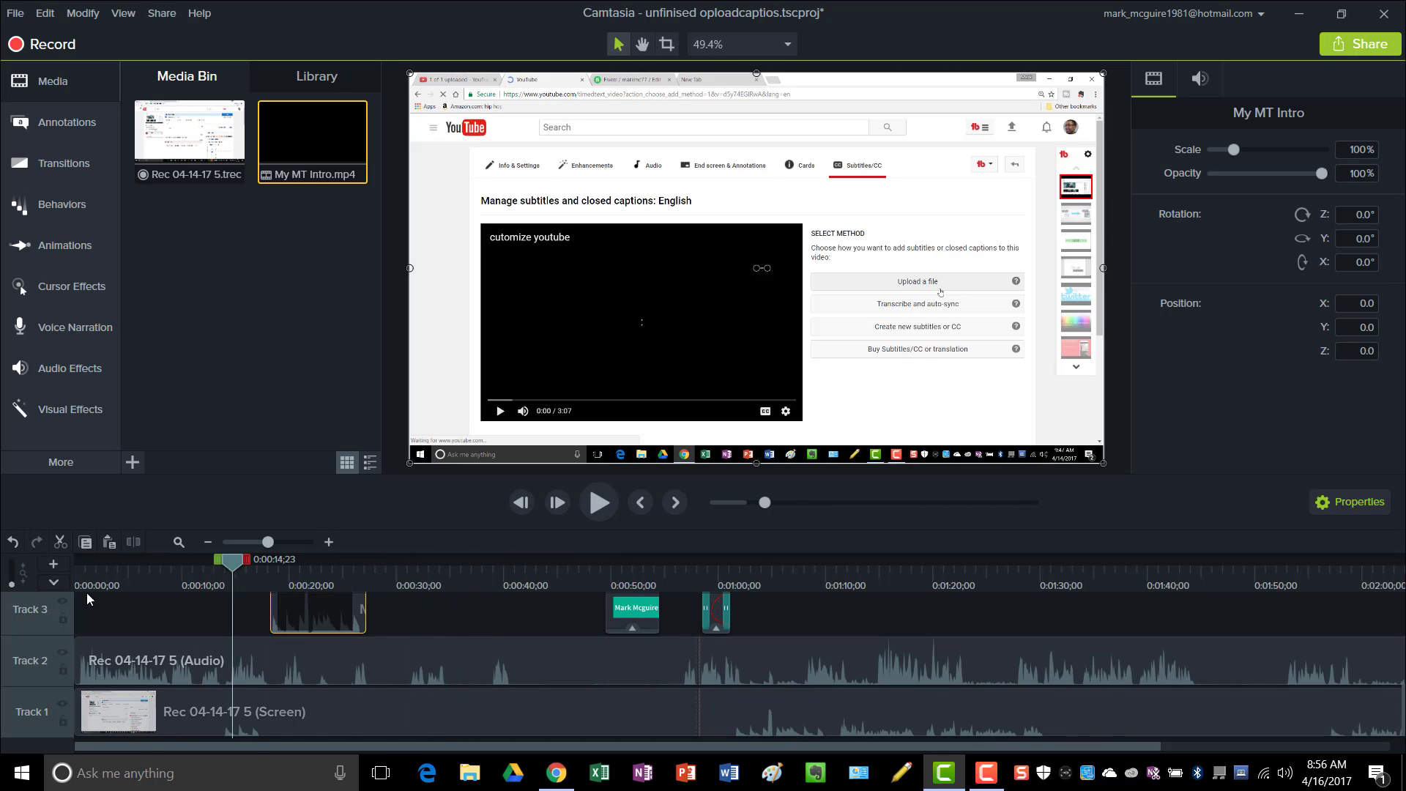
key("ctrl+Home")
left_click(610, 498)
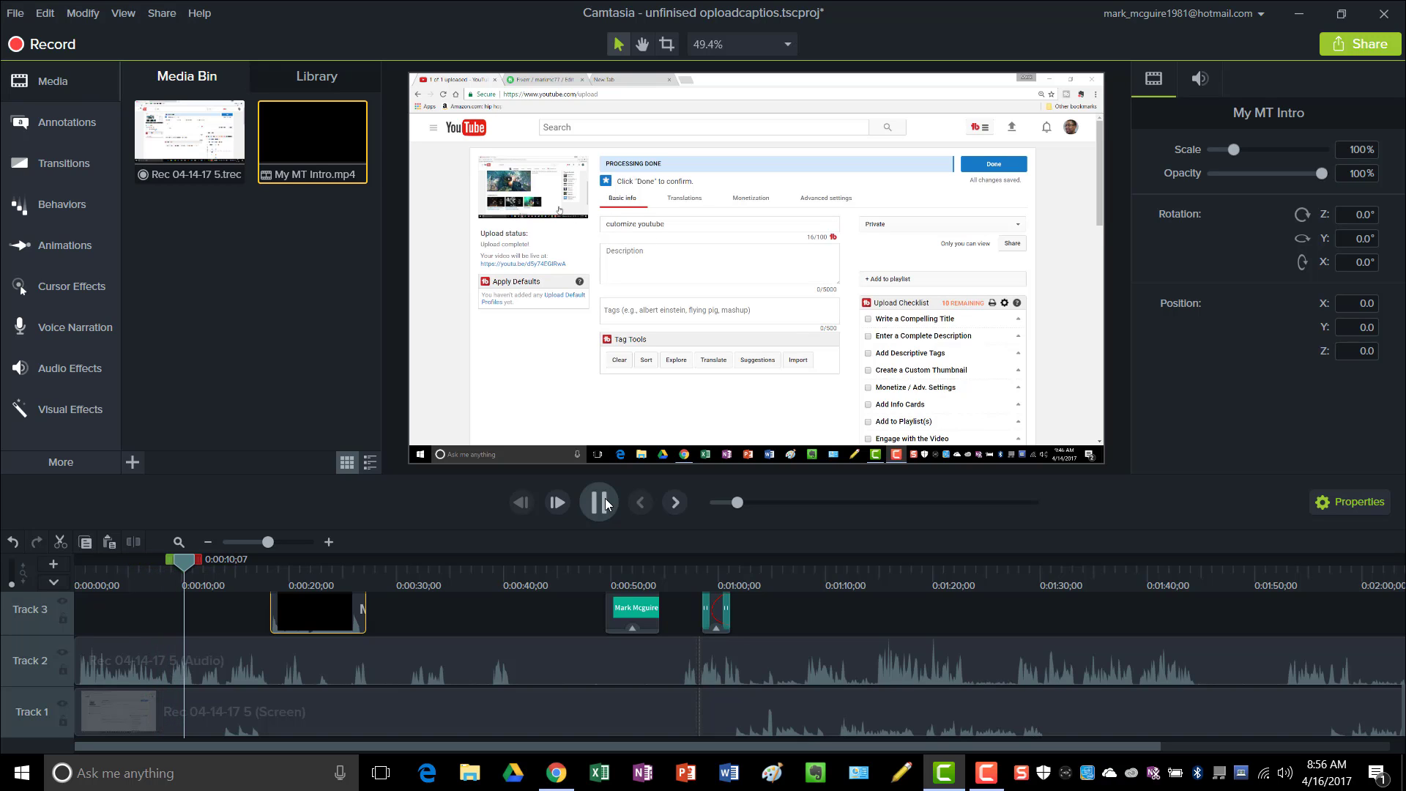
left_click(605, 504)
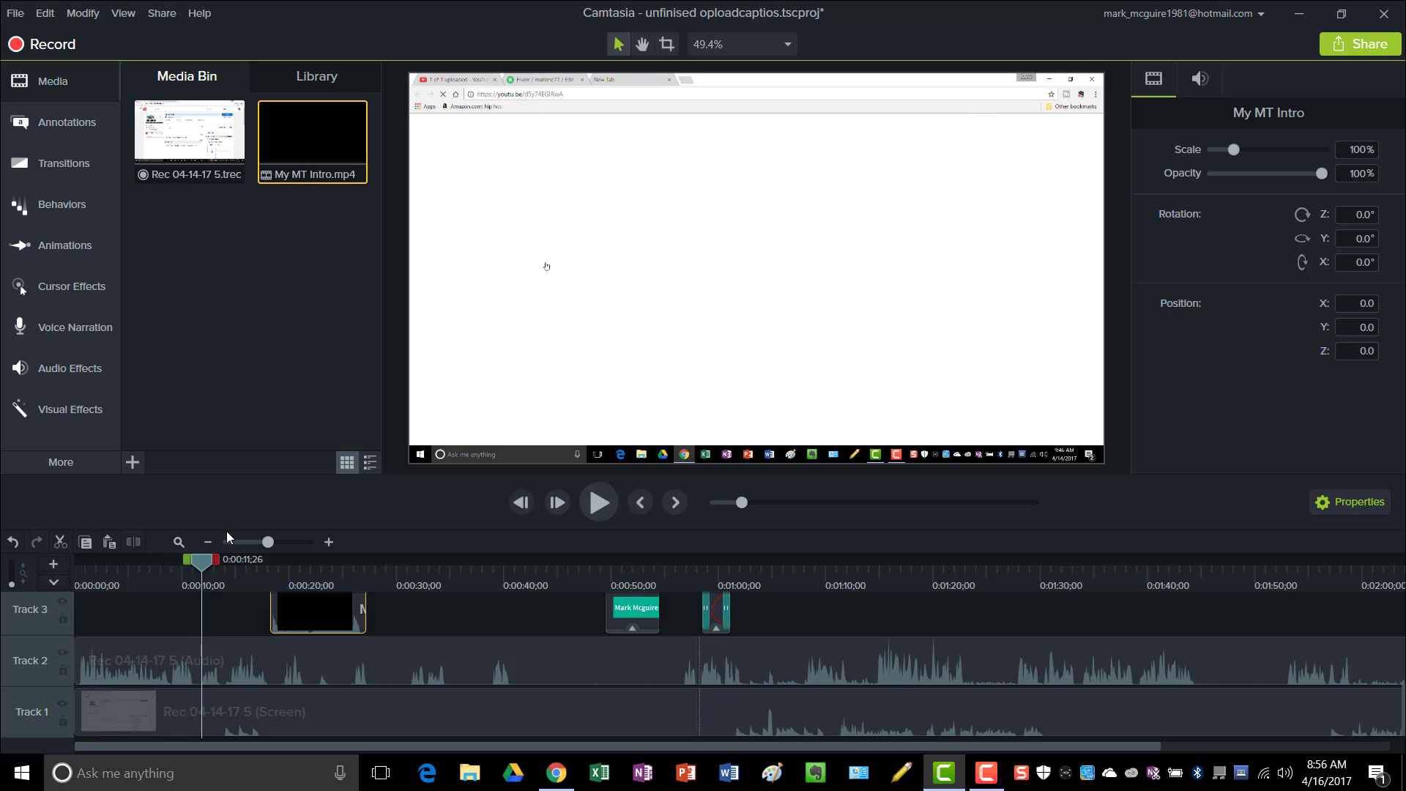
left_click_drag(202, 564, 175, 572)
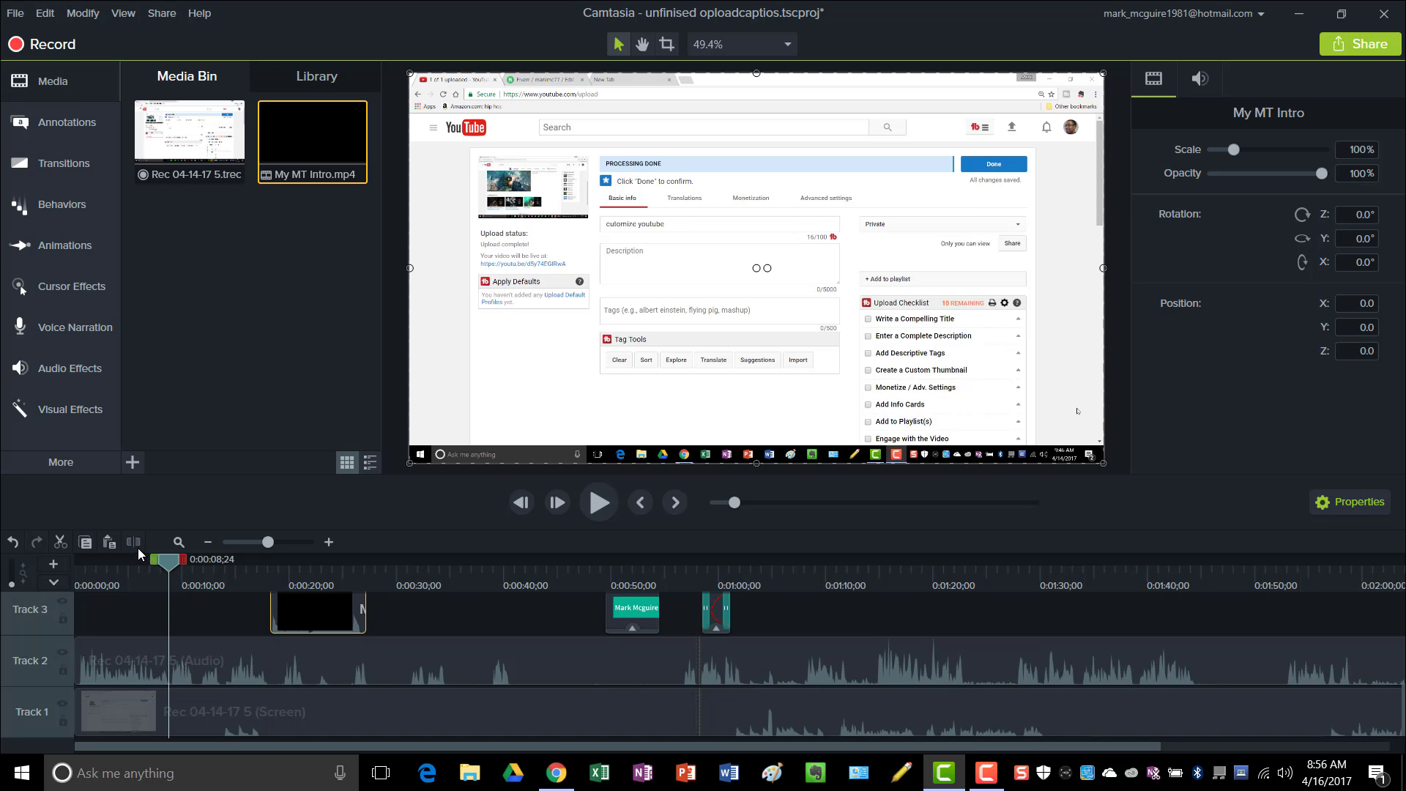
left_click(193, 666)
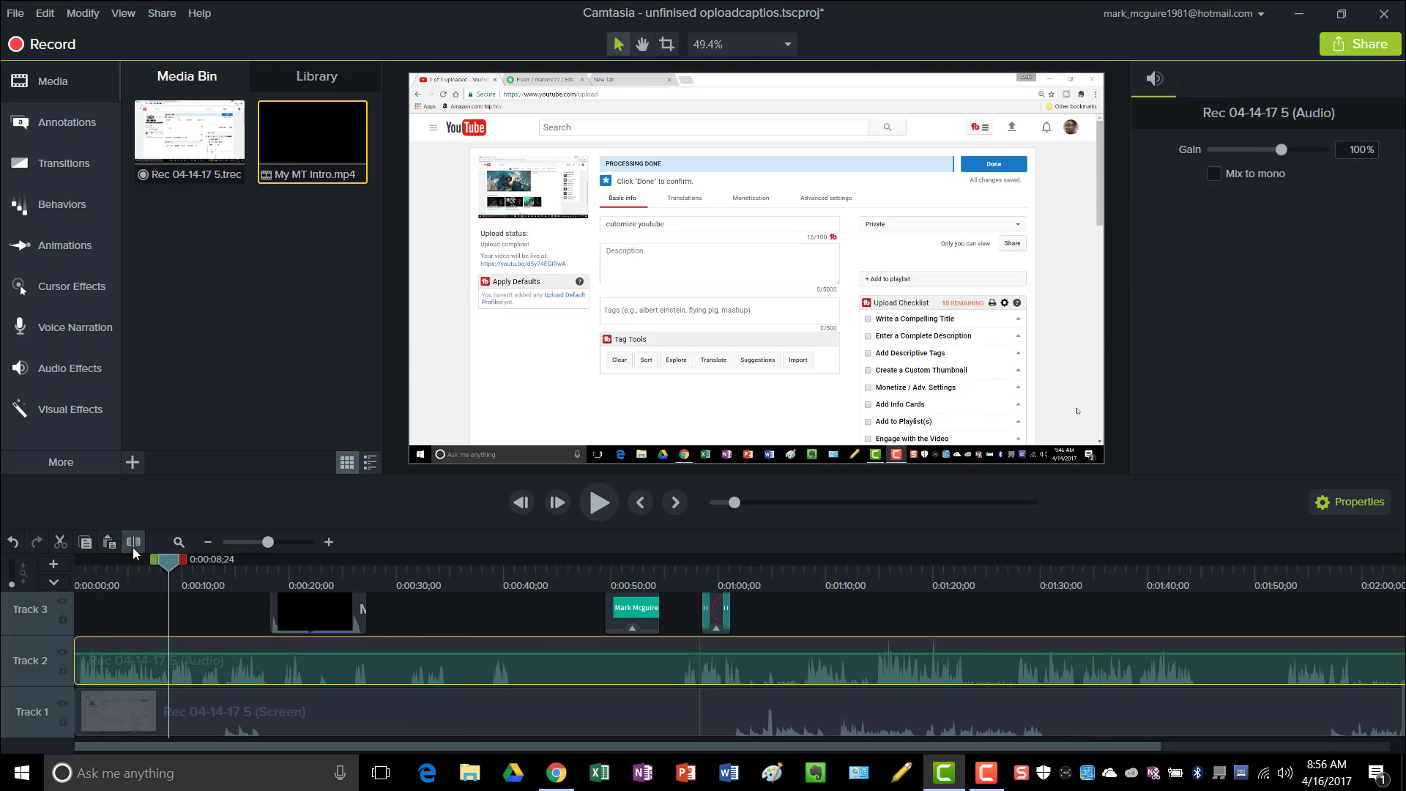
Split the Track 1 screen clip at the playhead and insert My MT Intro into the gap.
left_click(287, 695)
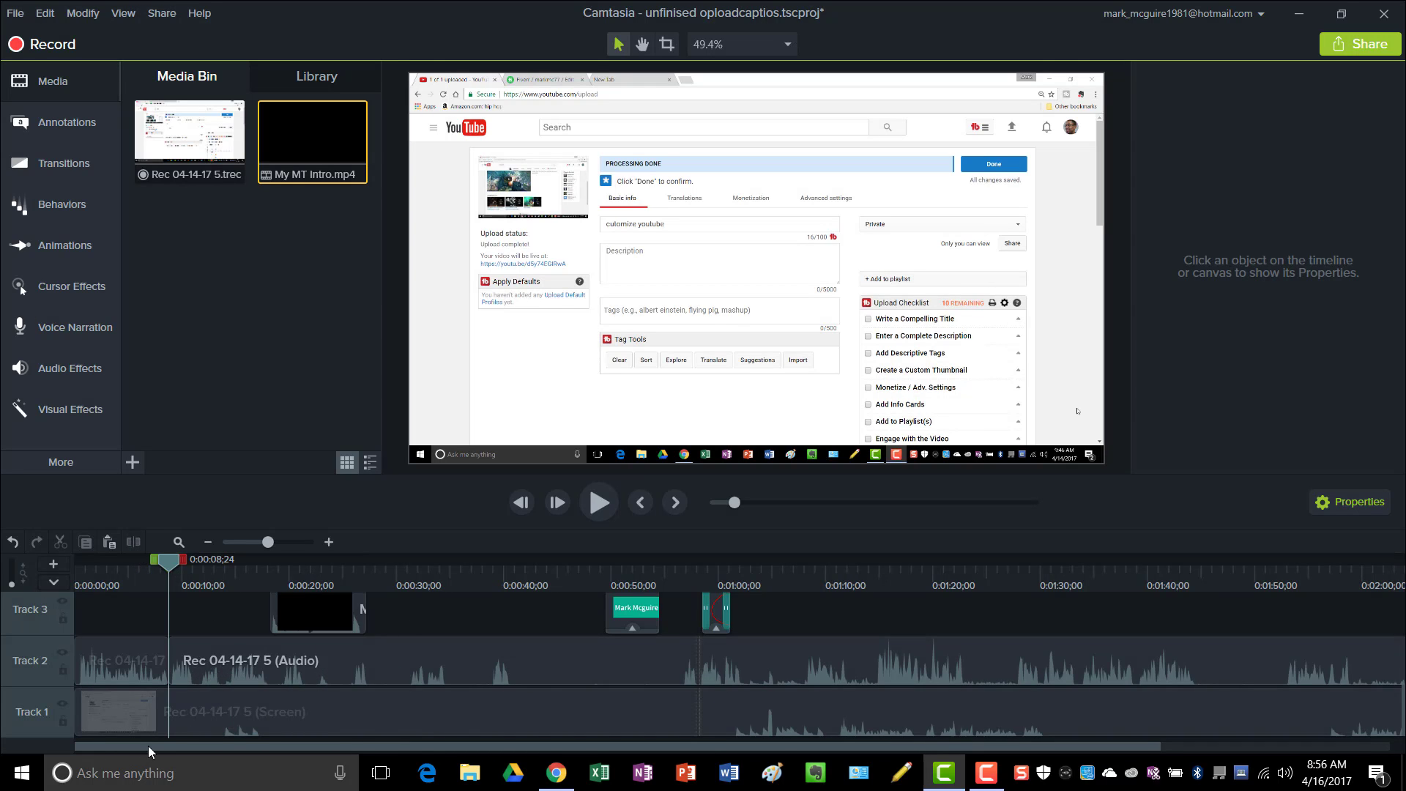
left_click(211, 723)
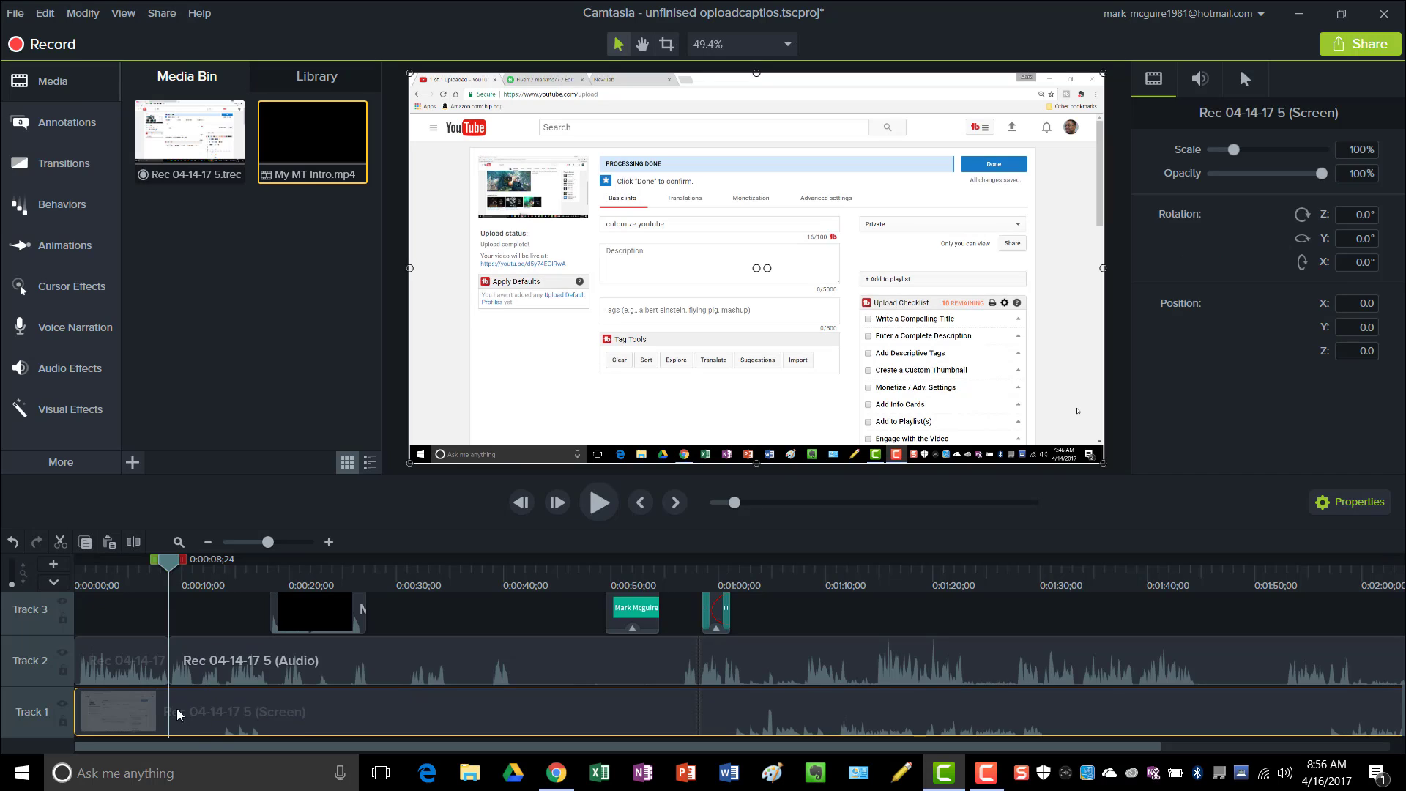
left_click(134, 542)
left_click_drag(285, 711, 480, 715)
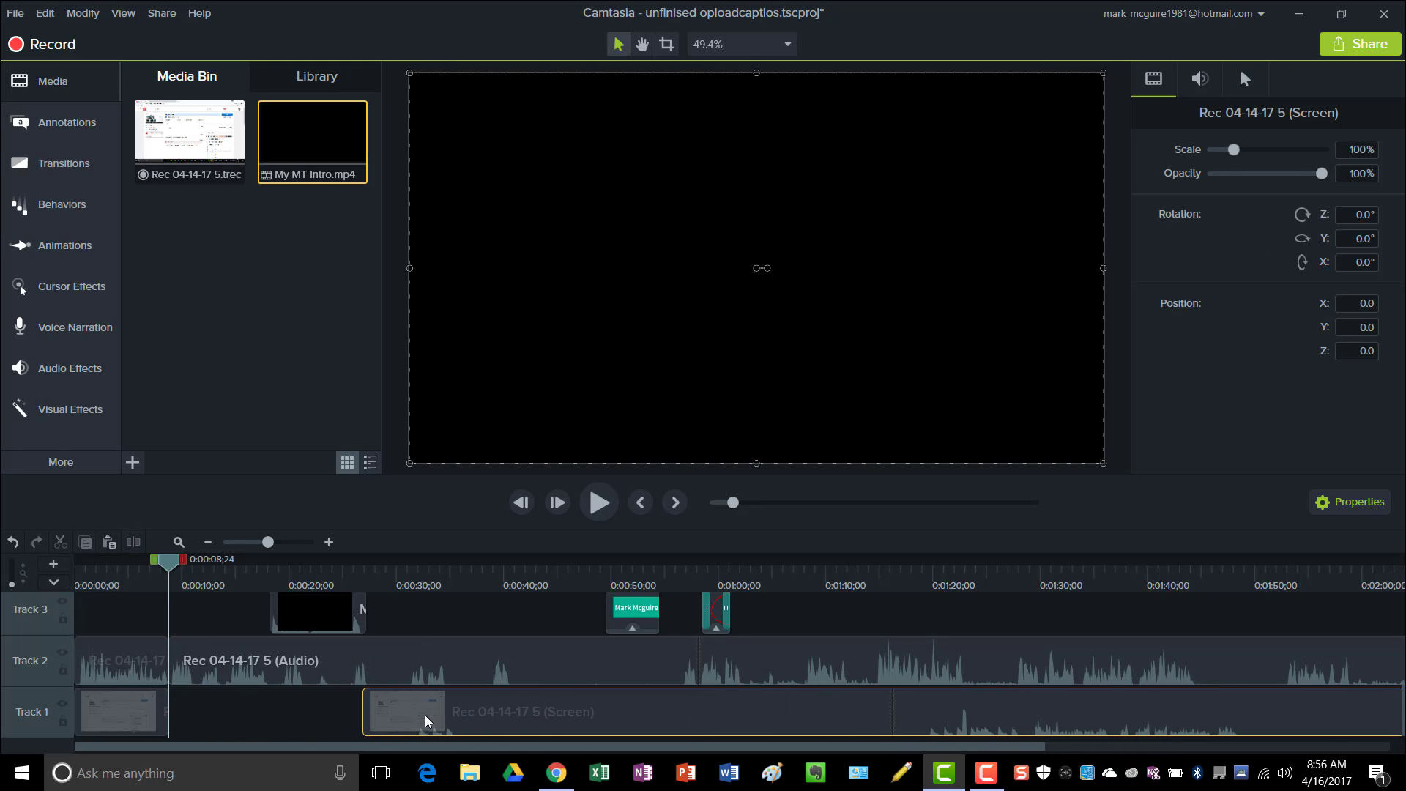
left_click_drag(328, 656, 511, 656)
left_click_drag(313, 165, 153, 746)
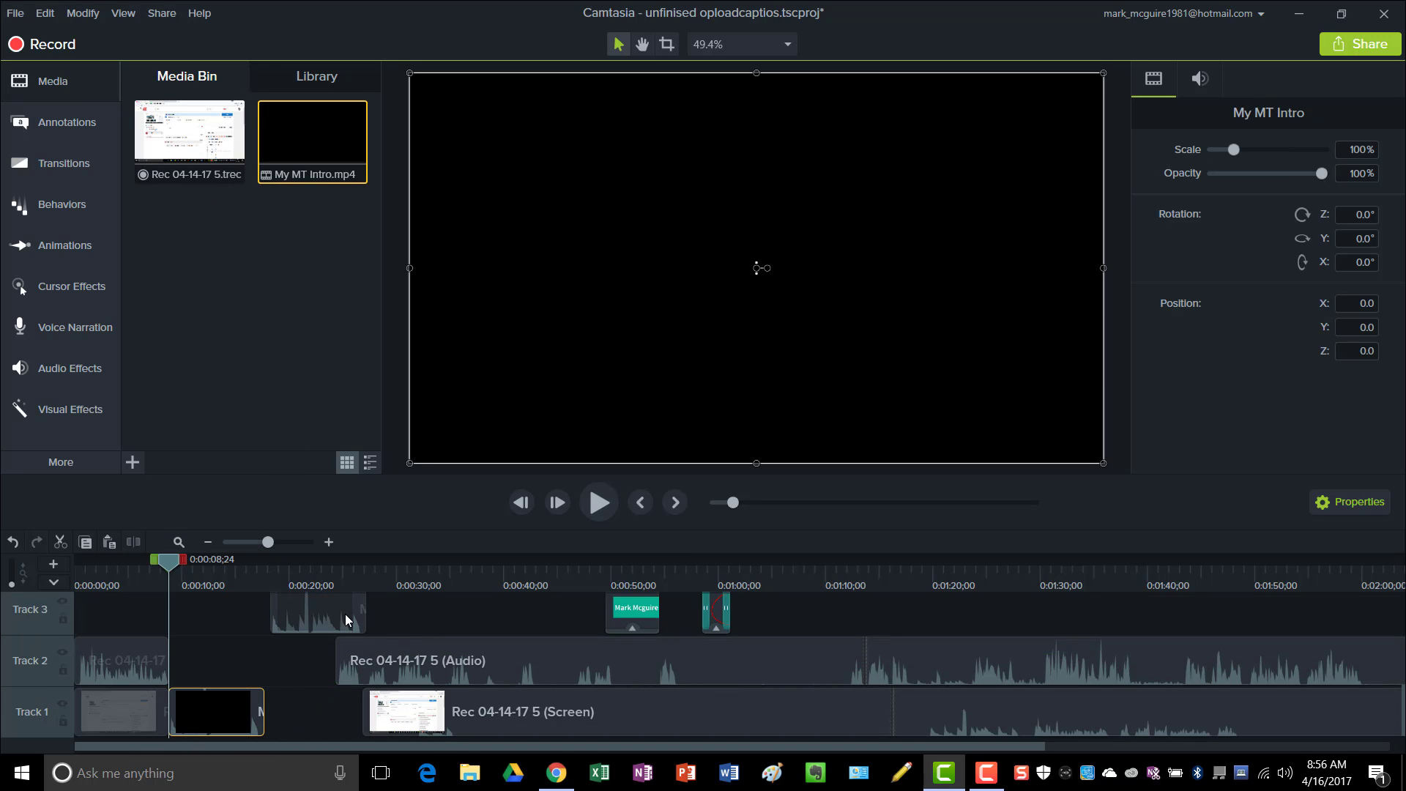
Delete the extra intro clip from Track 3 and realign the screen and audio clips.
left_click_drag(344, 614, 463, 630)
right_click(463, 620)
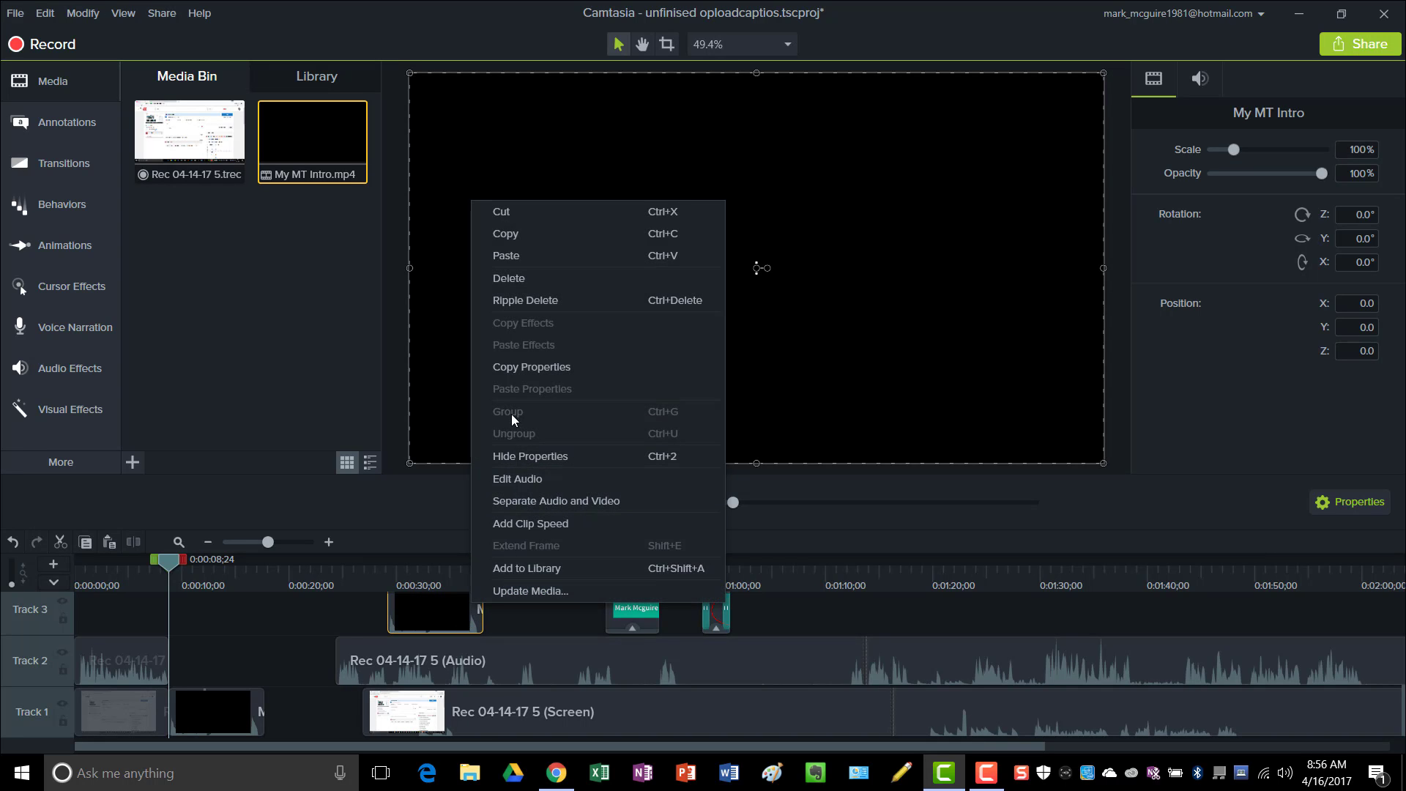
left_click(511, 278)
left_click_drag(487, 691, 349, 719)
left_click_drag(428, 665, 359, 669)
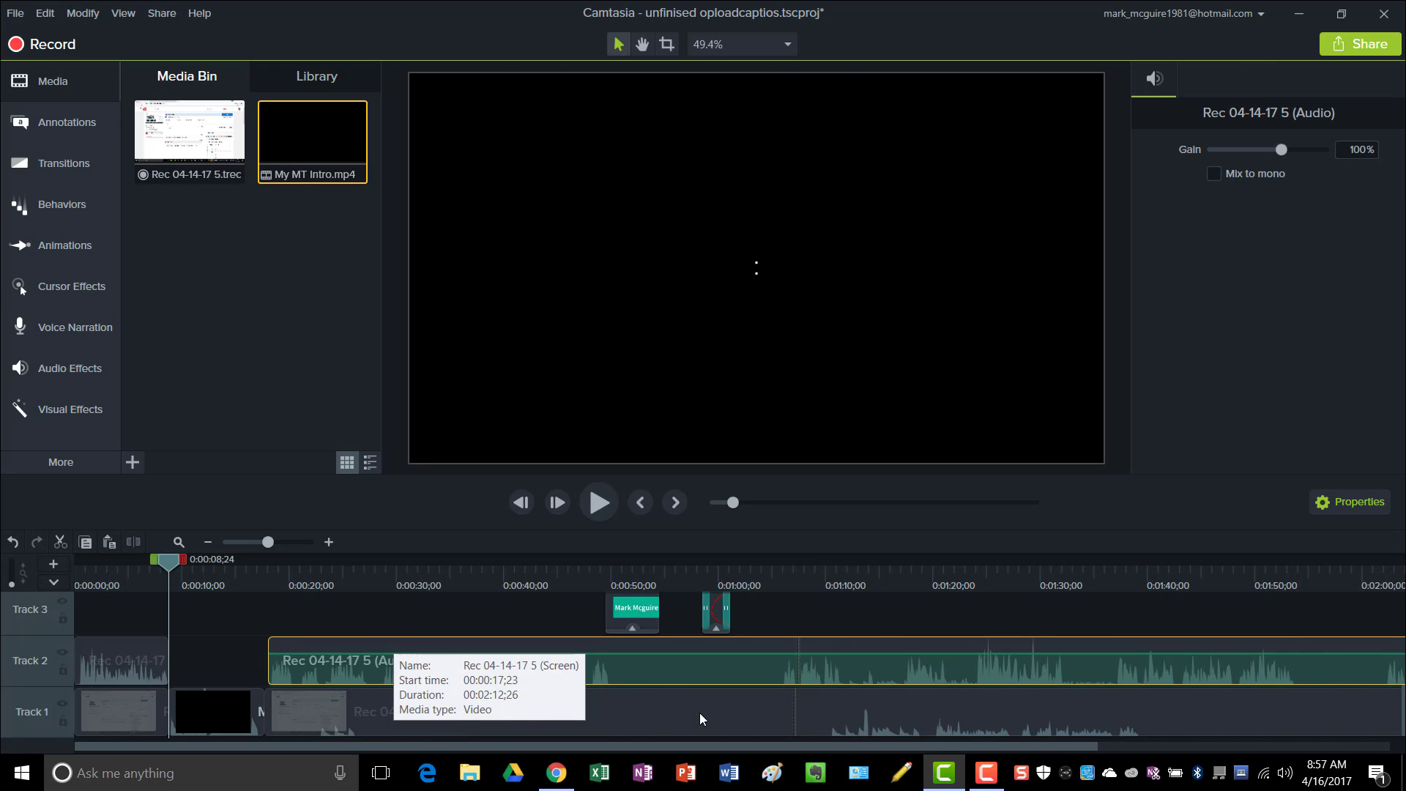
Select the screen recording clip on Track 1 and bring up the Transitions gallery.
left_click(407, 716)
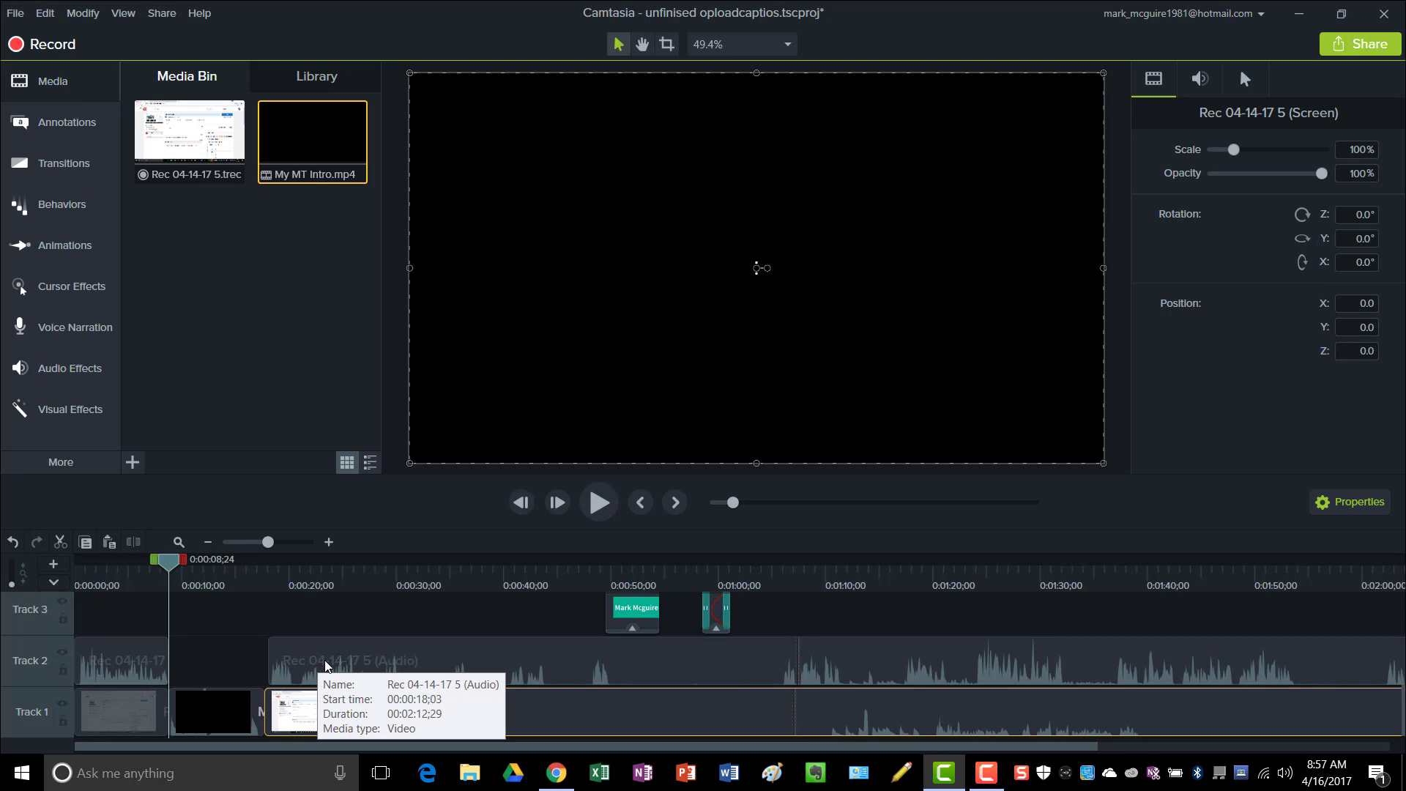
left_click(345, 670)
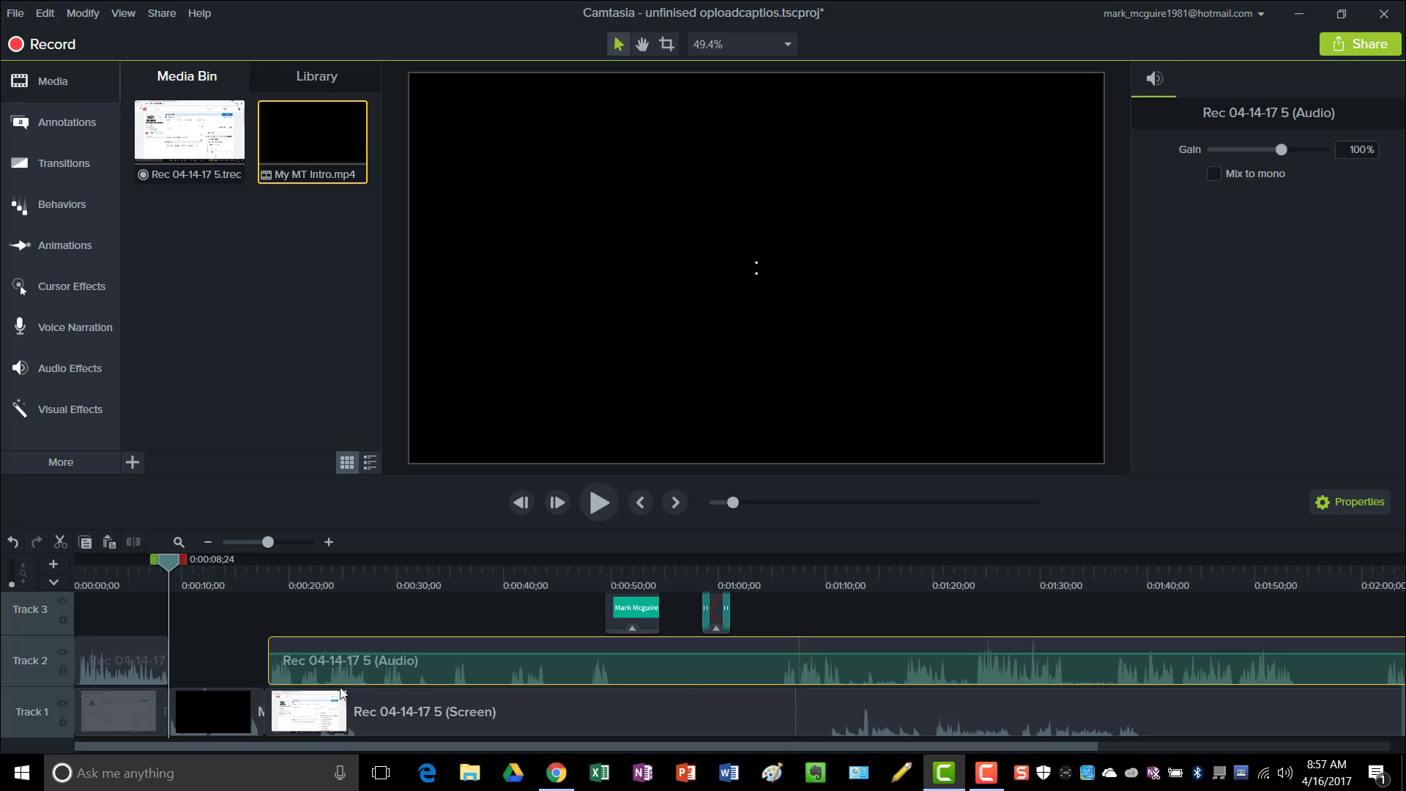
left_click(328, 727)
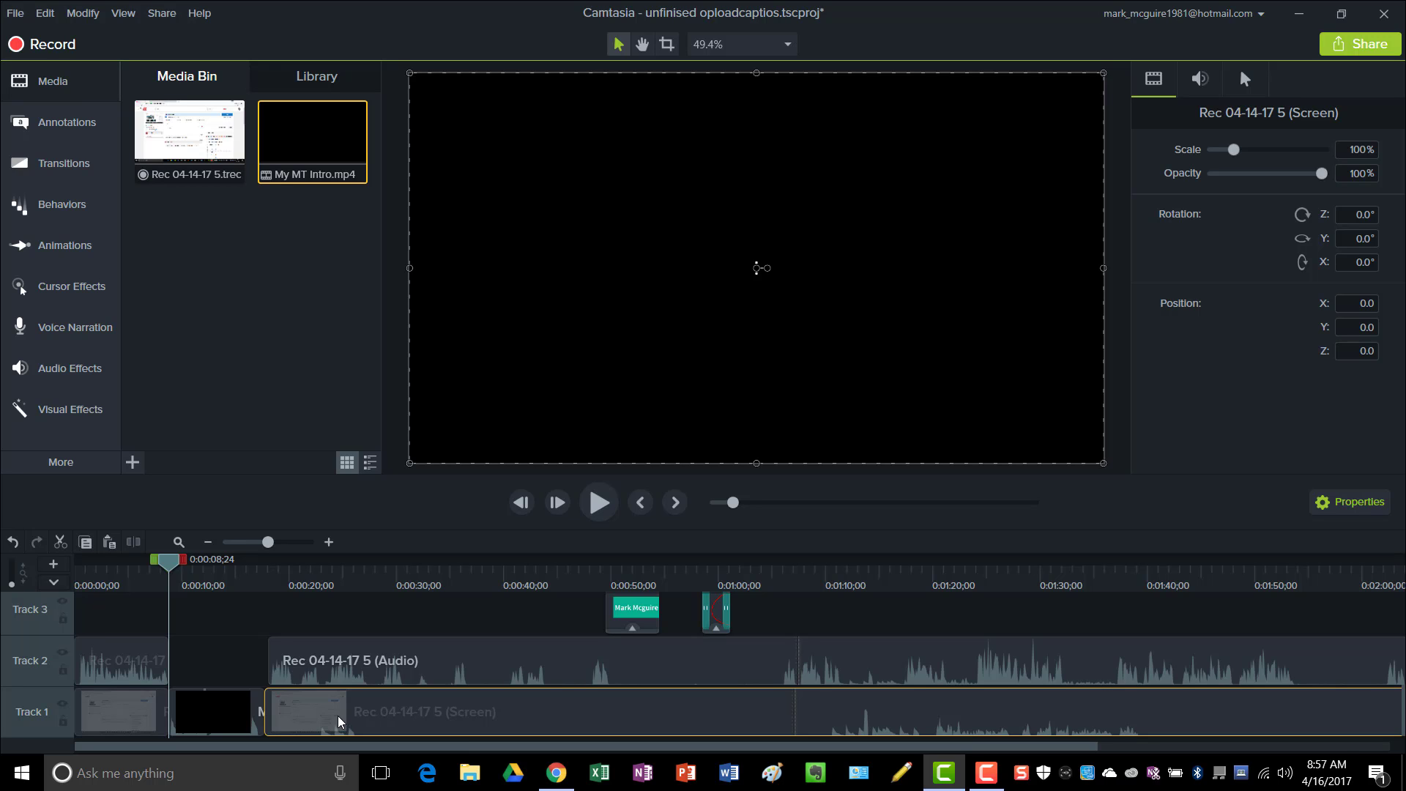
left_click(44, 163)
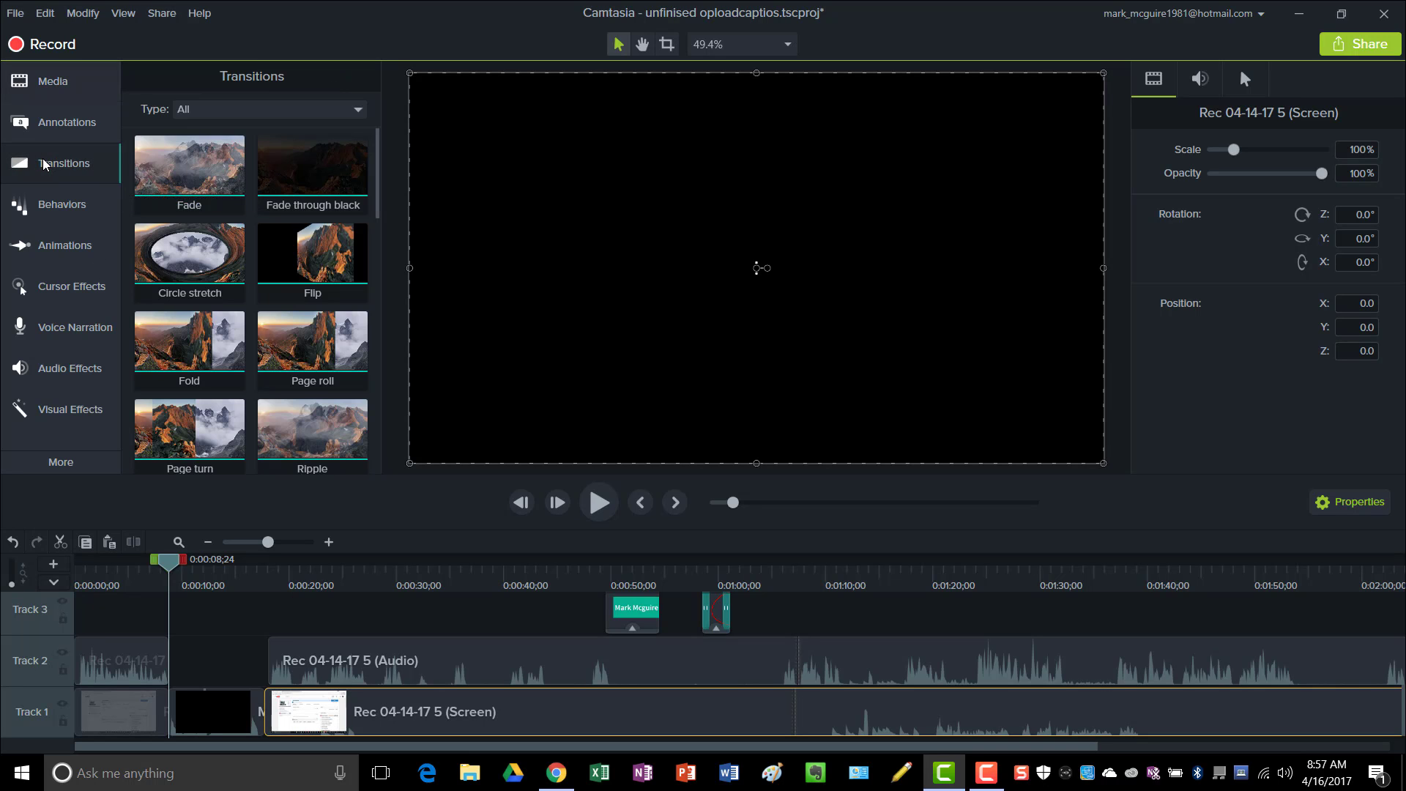
Add a Circle stretch transition to the screen clip and lengthen it.
right_click(191, 268)
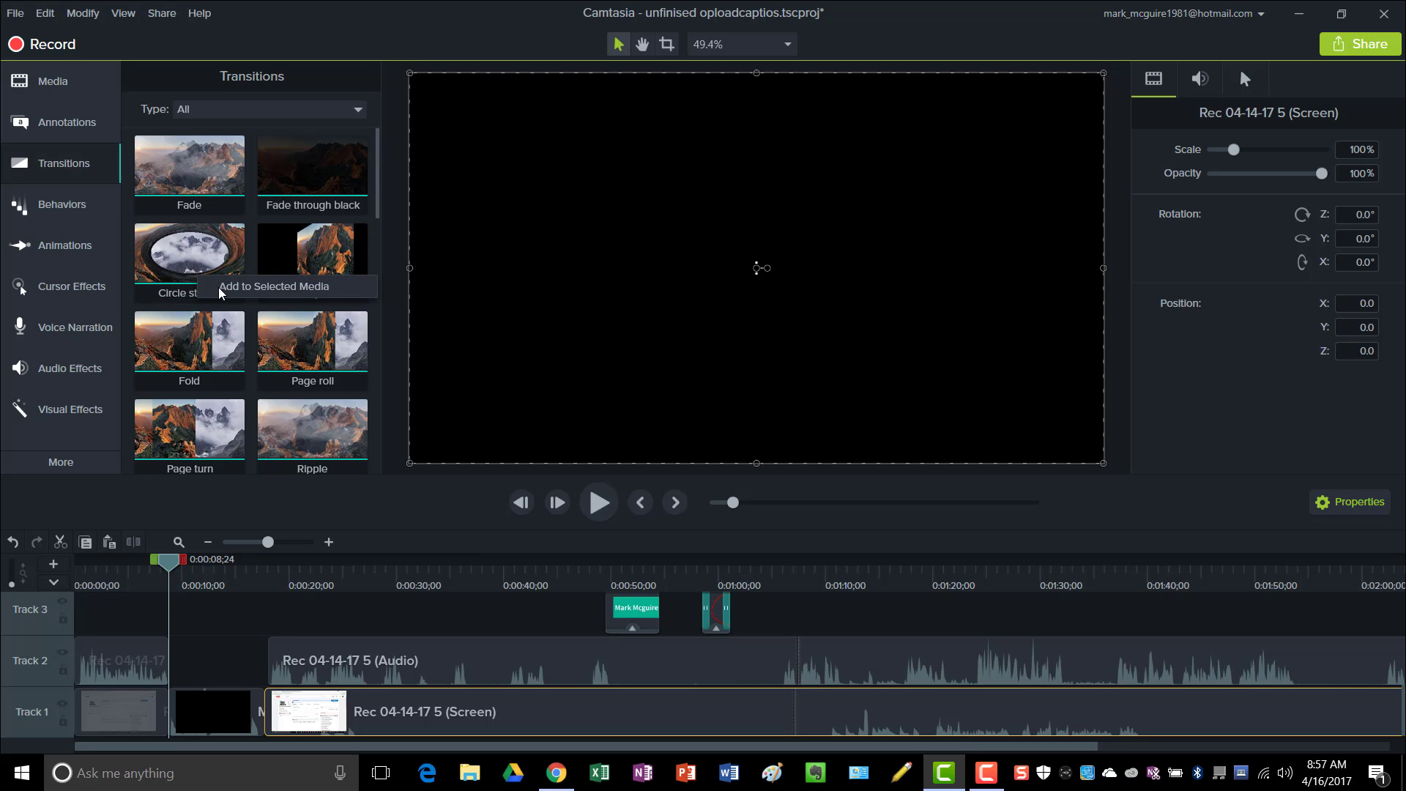
left_click(302, 288)
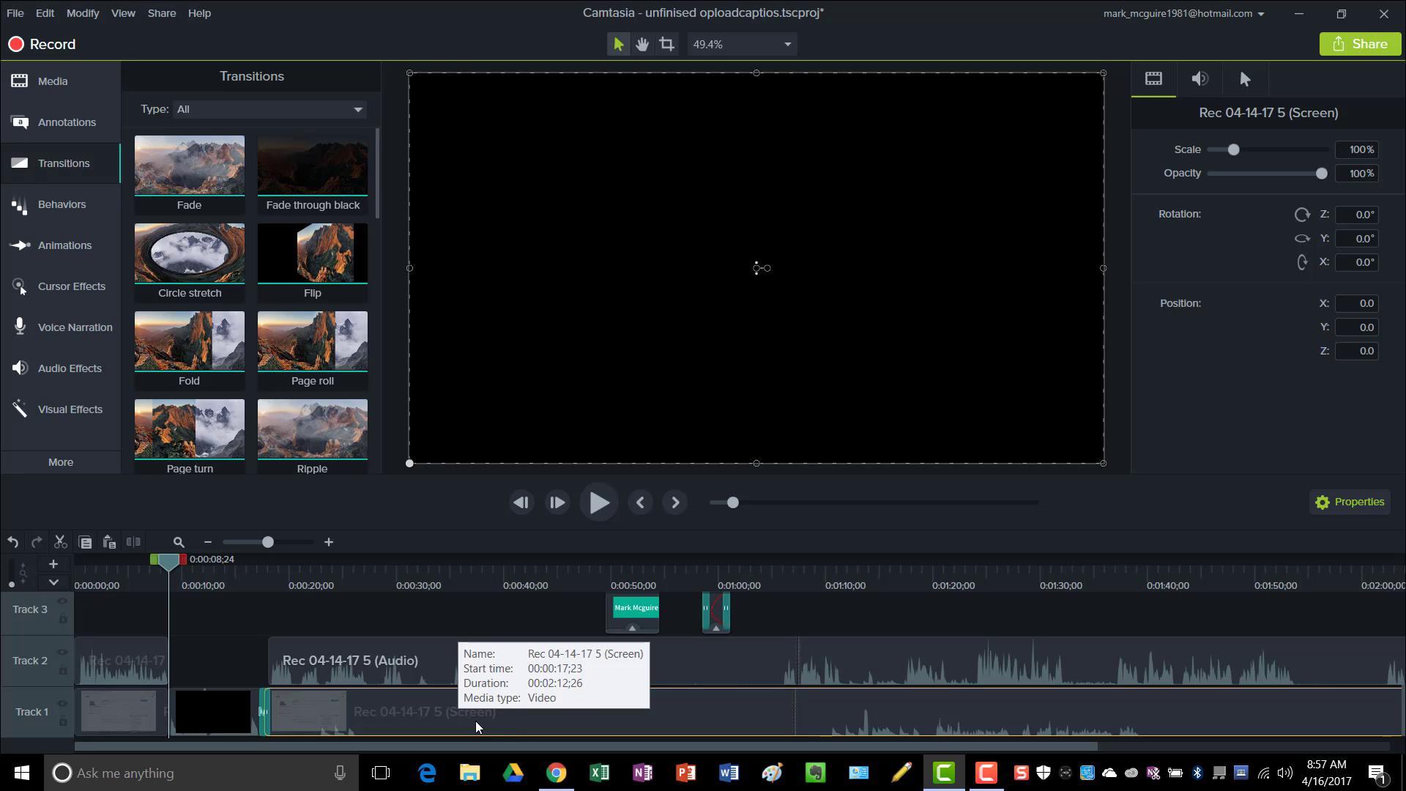
left_click(265, 712)
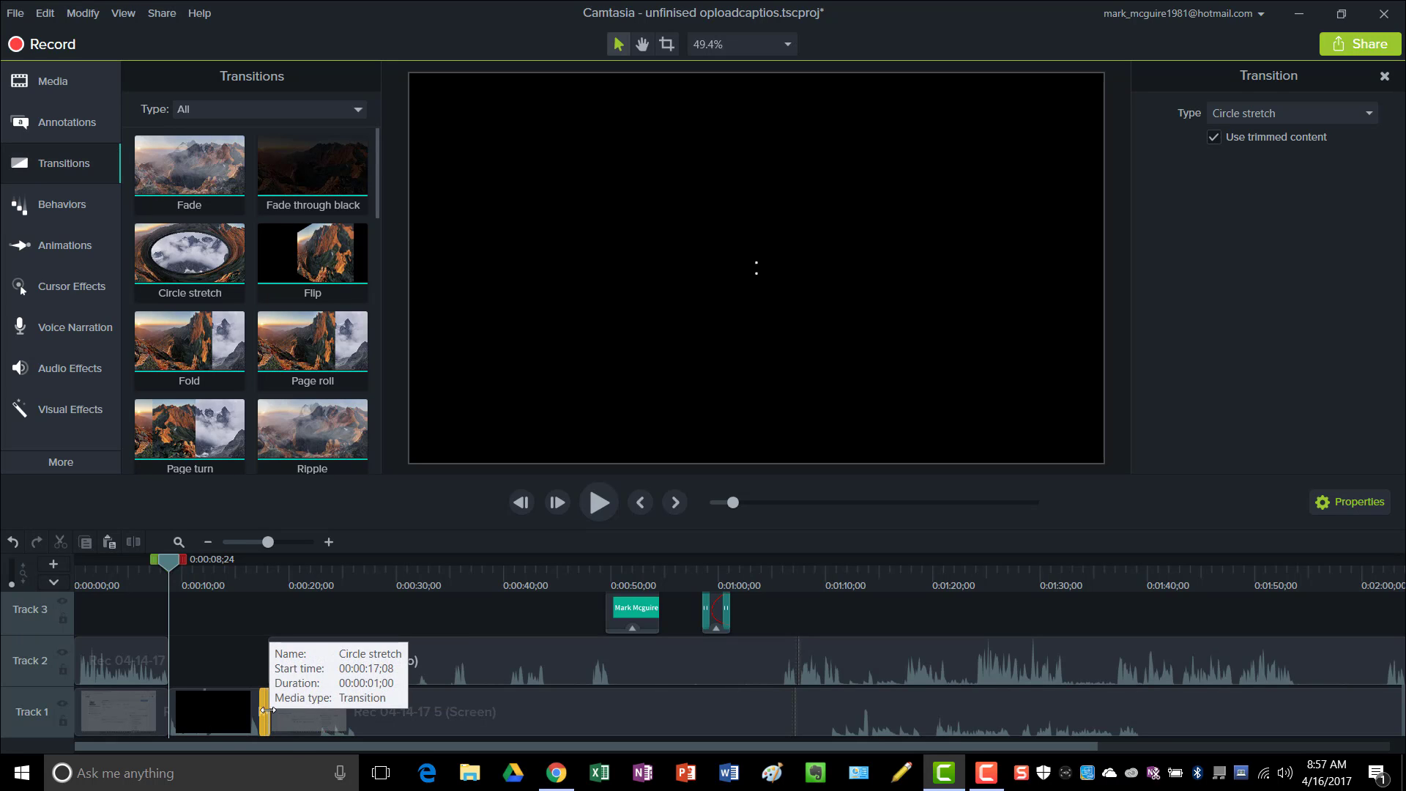
left_click_drag(271, 712, 270, 710)
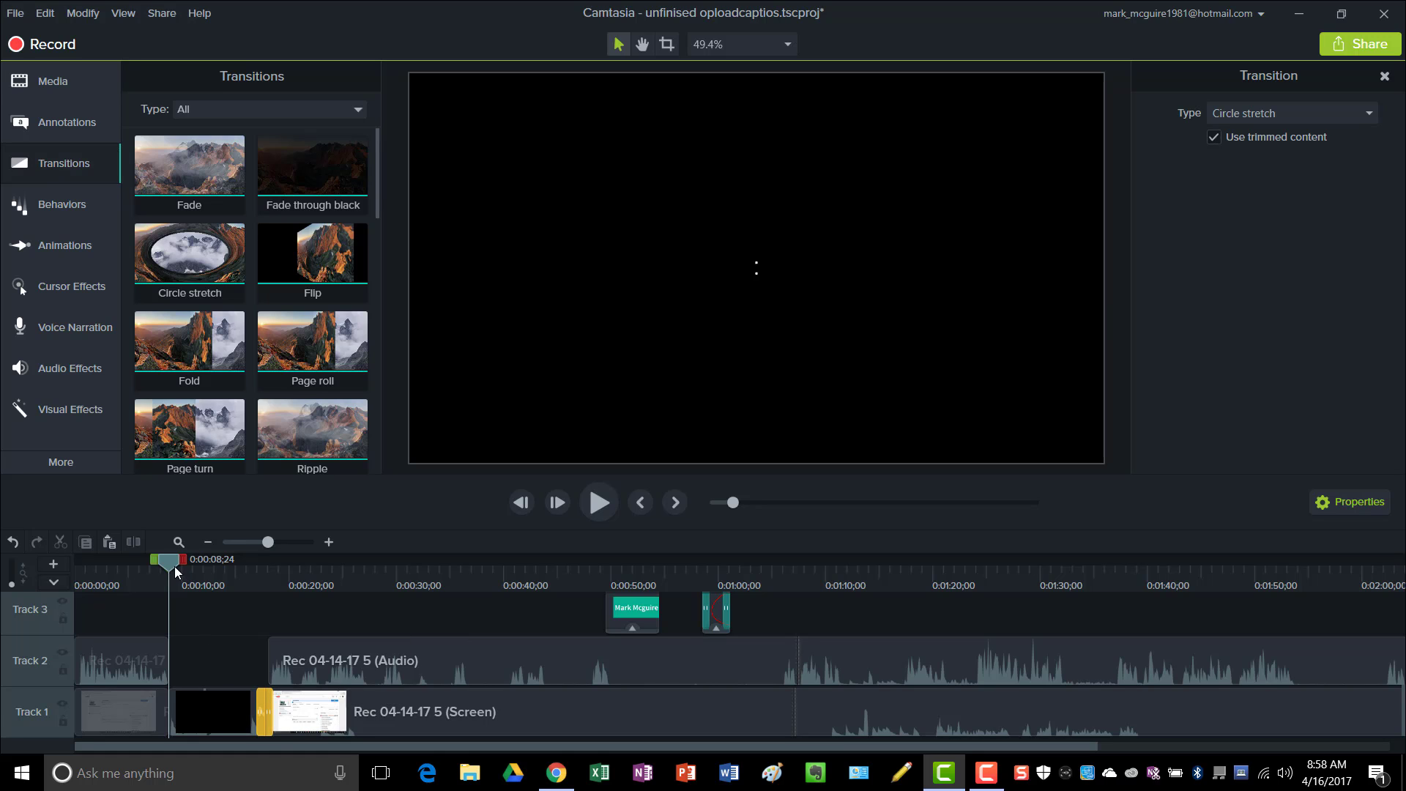
Preview the transition into the intro title, pausing at 0:00:20;01.
left_click_drag(176, 572, 233, 568)
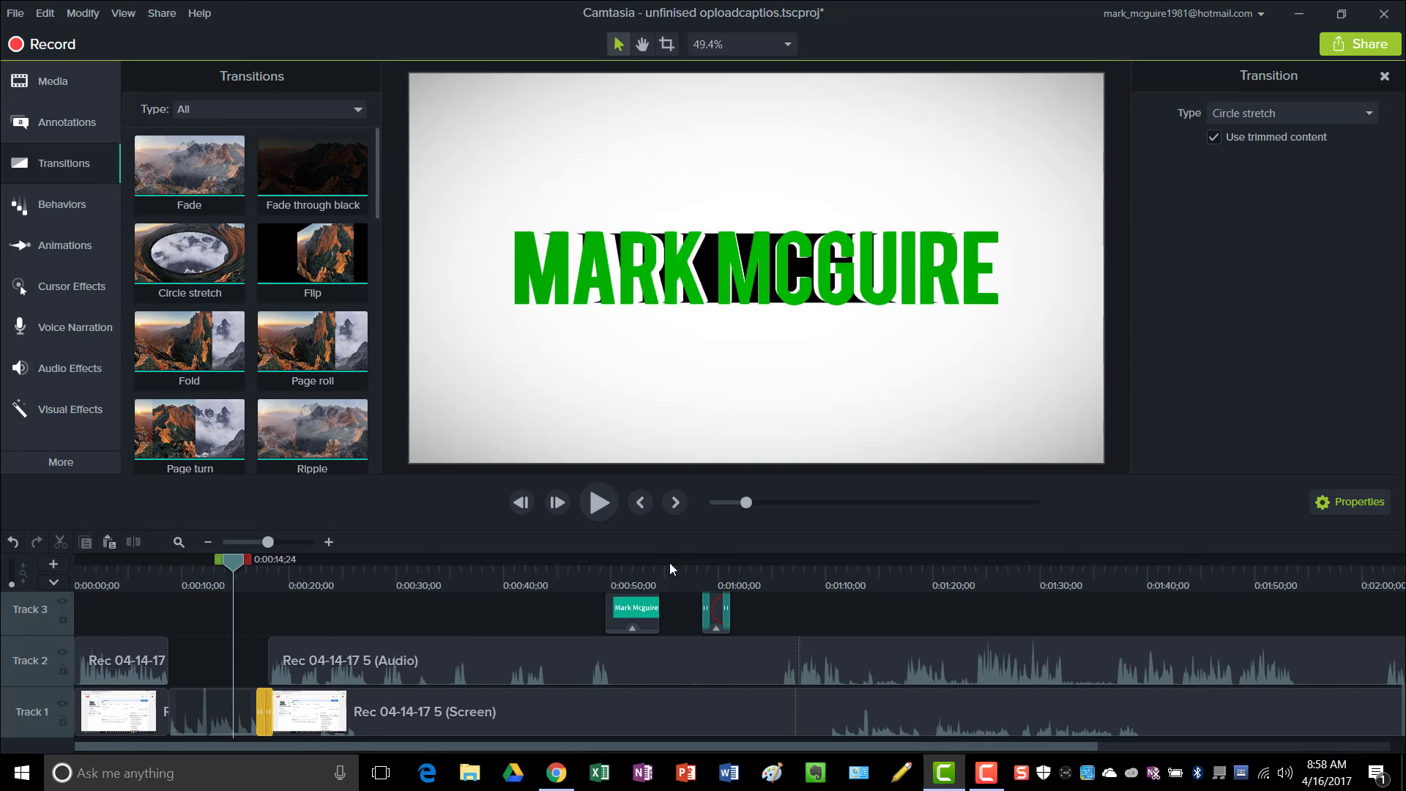
left_click(599, 503)
left_click(206, 570)
left_click_drag(205, 570, 115, 570)
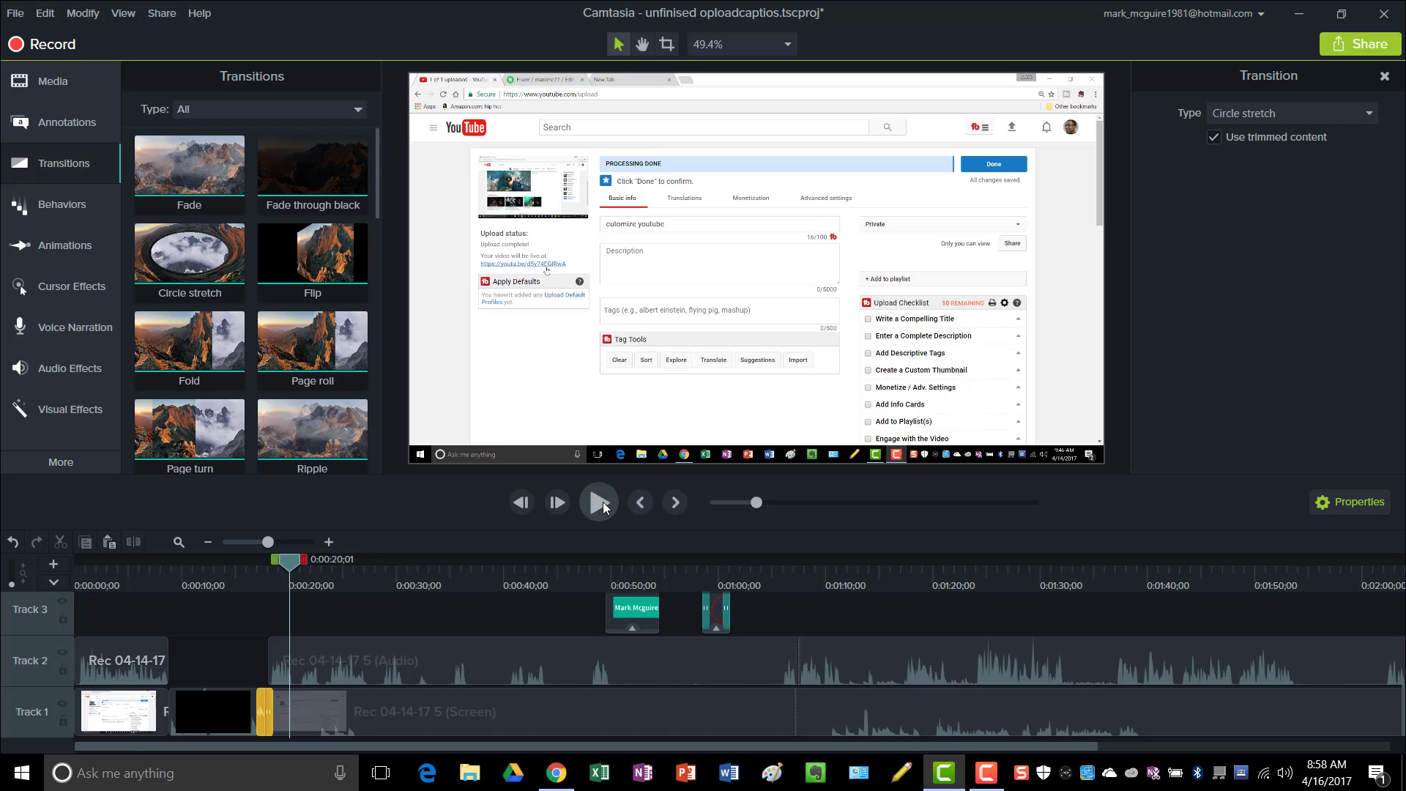
left_click(603, 503)
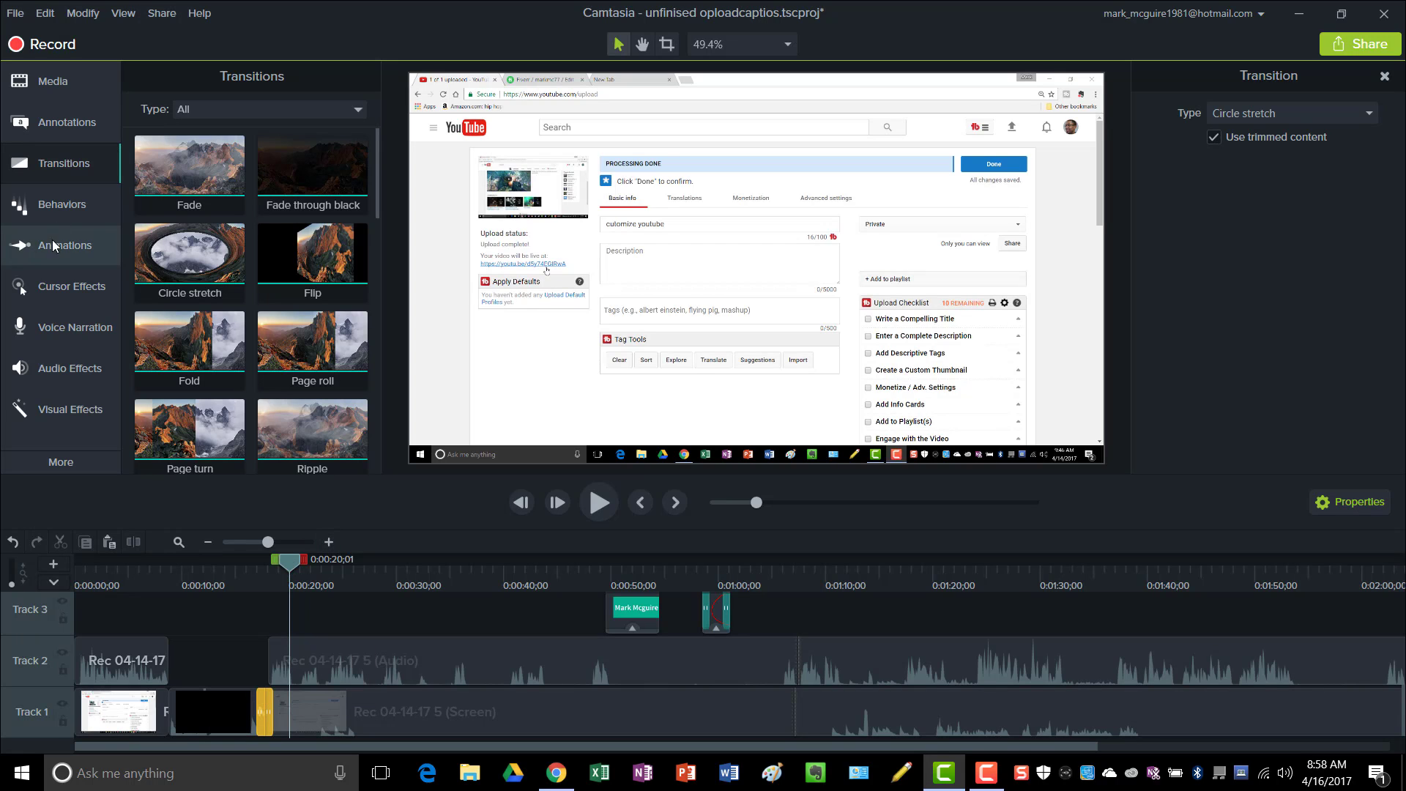
Move the ABC callout from 0:48 to 1:39 and place it near the video's top-left.
left_click(52, 211)
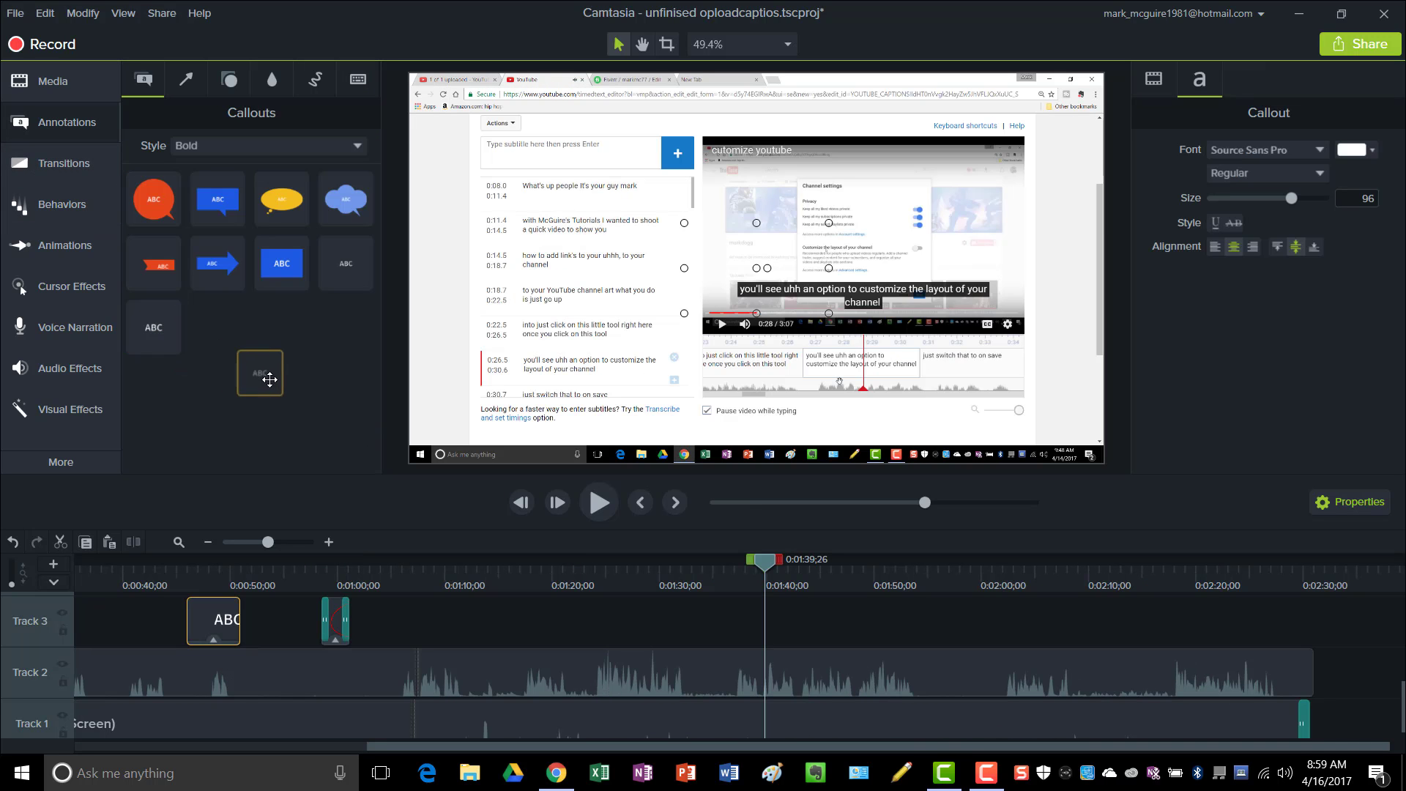
key("ctrl+x")
key("ctrl+v")
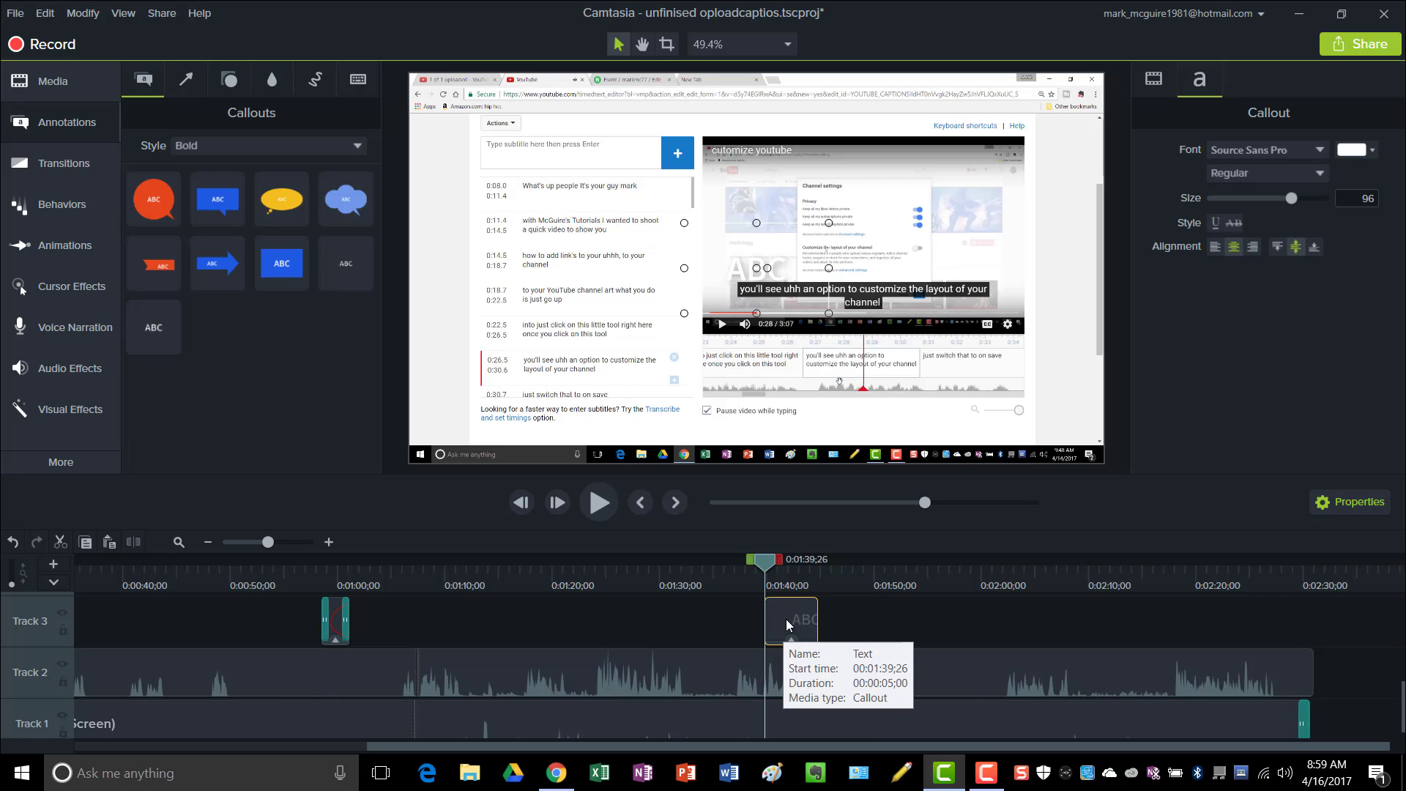
left_click_drag(766, 563, 791, 569)
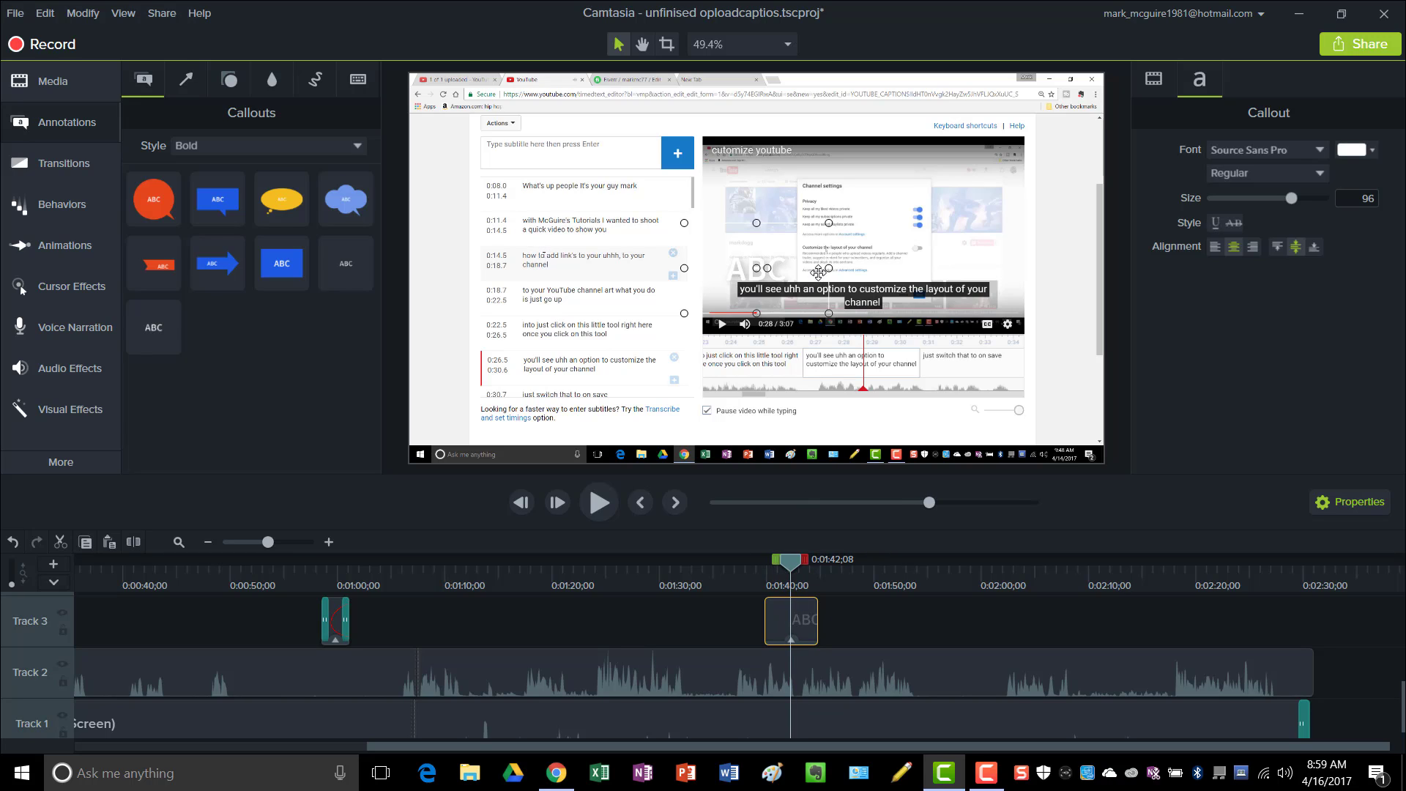
left_click_drag(818, 273, 708, 210)
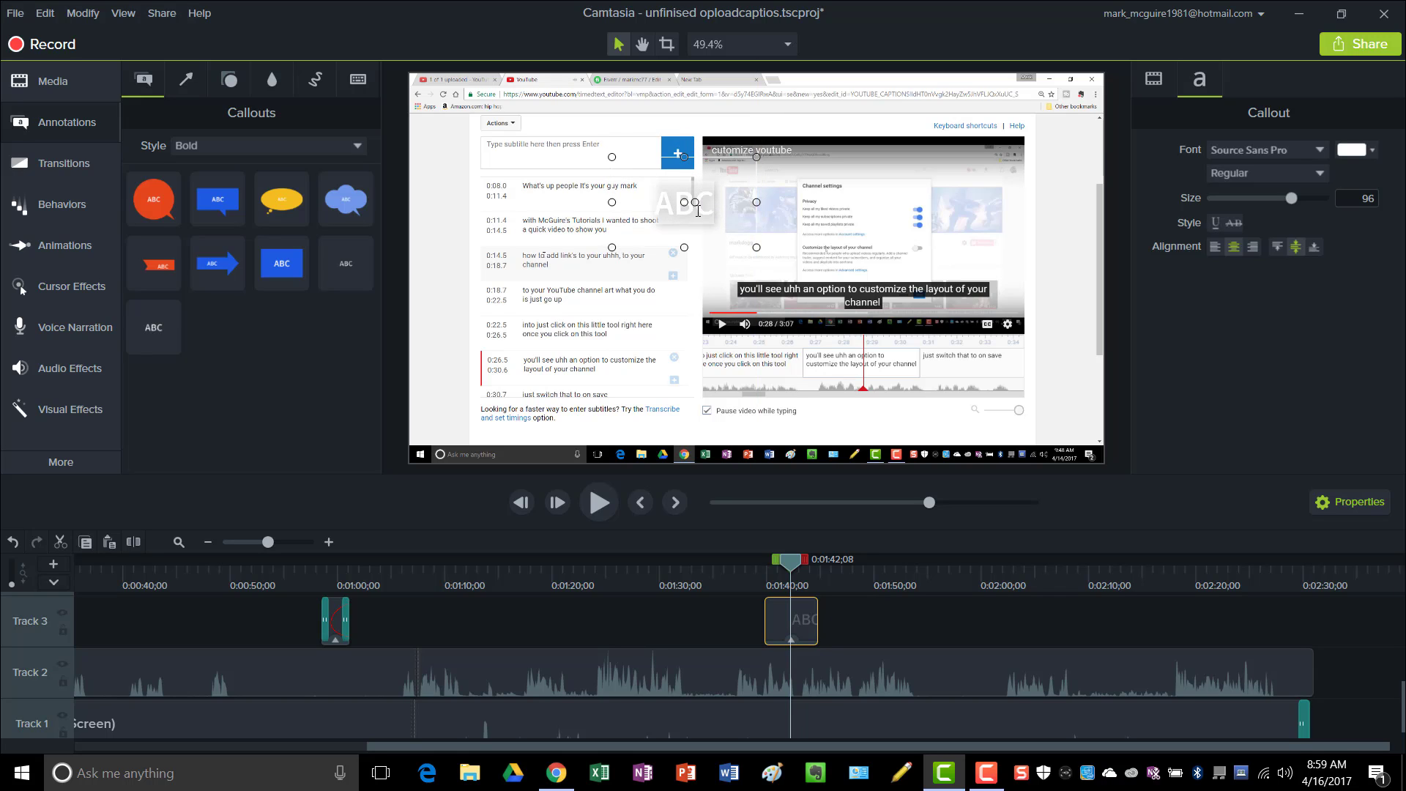
Change the callout text to 'Click Pause', colour it teal, and widen it to one line.
key("BackSpace")
type("C")
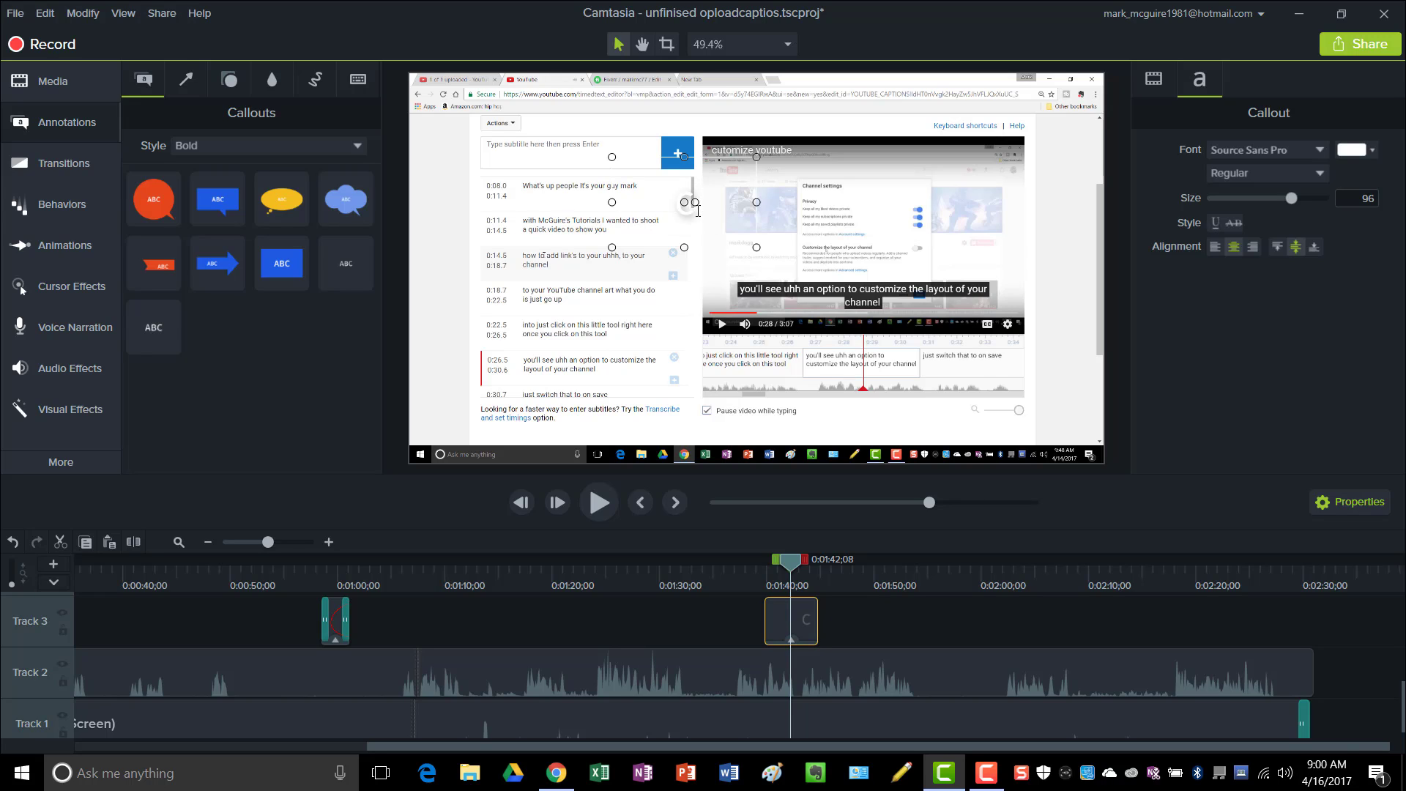
type("lick Pa")
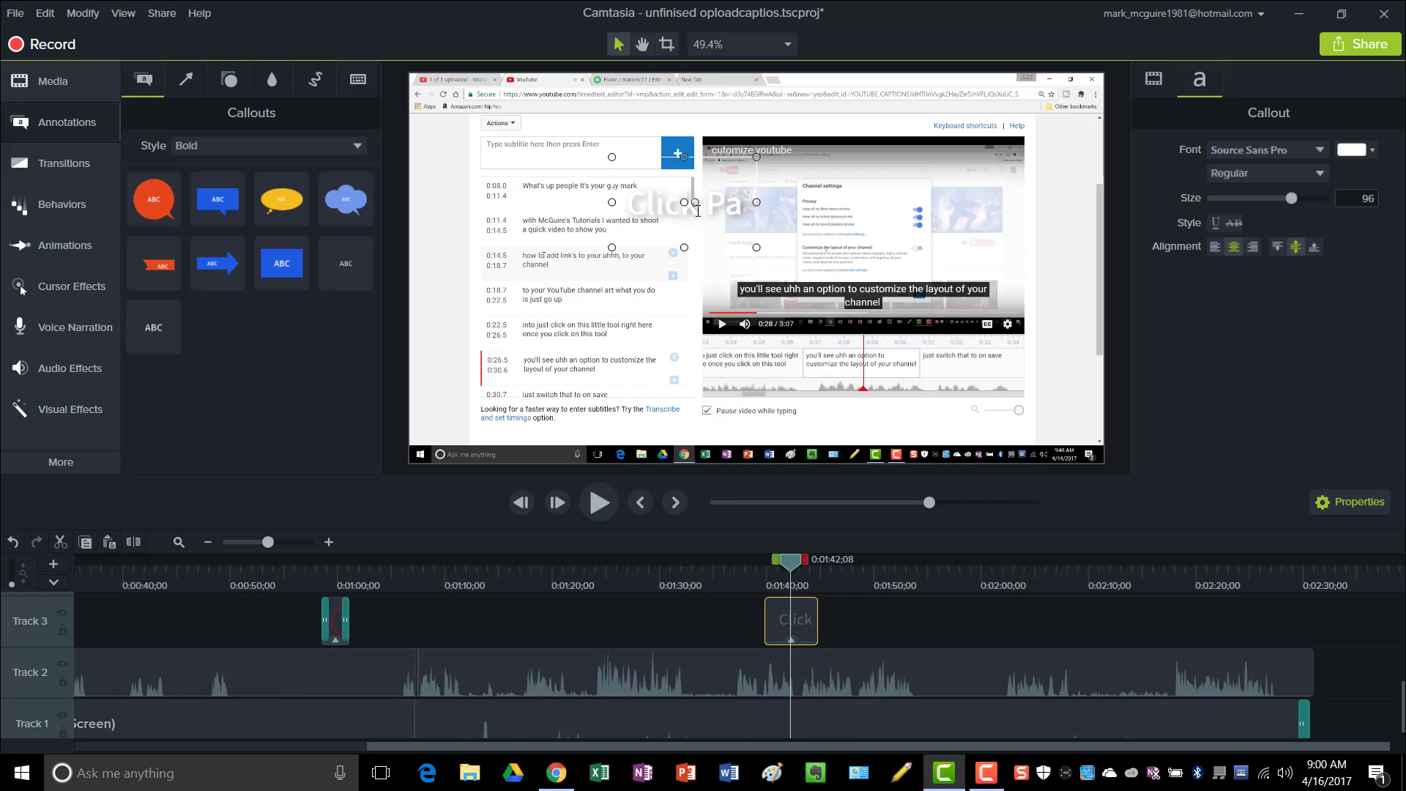
type("use")
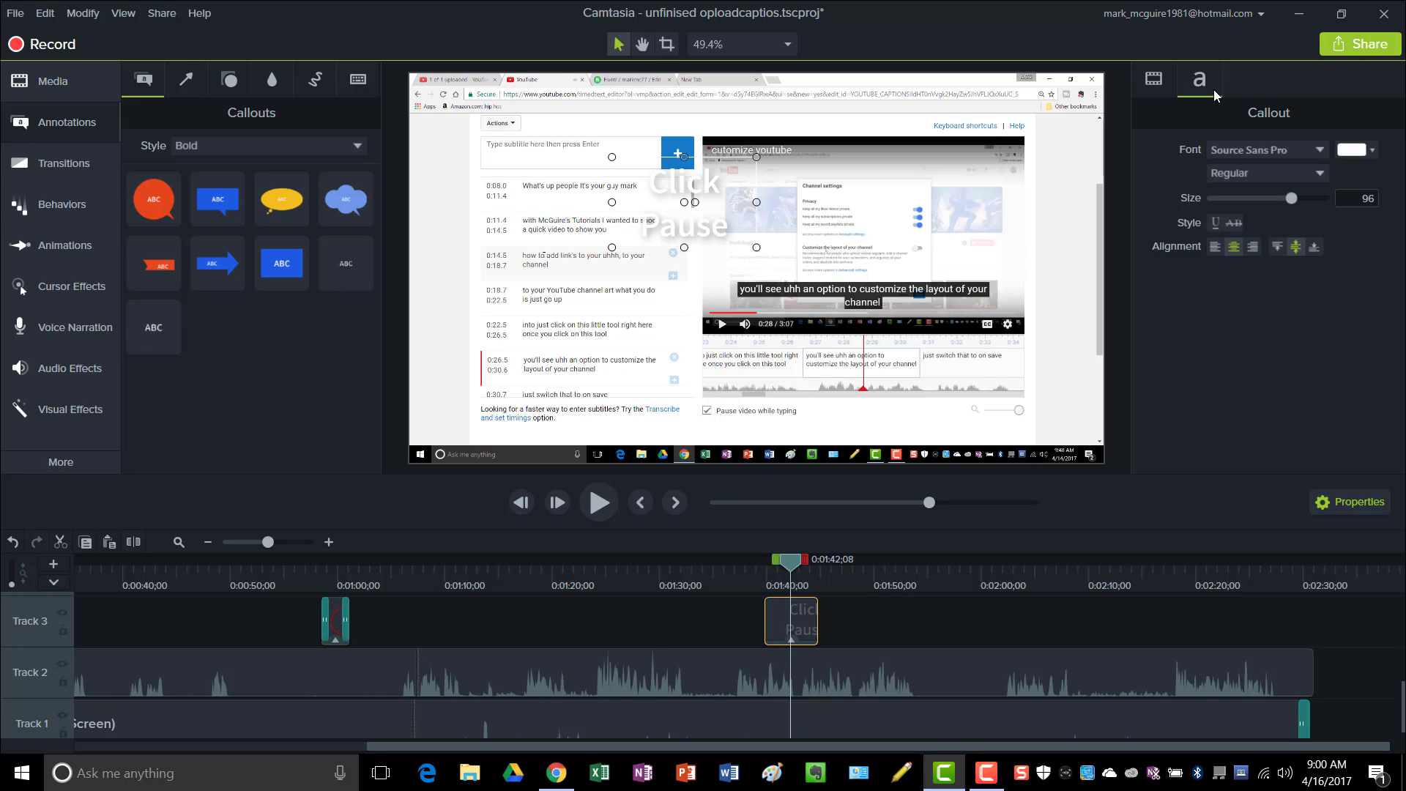
left_click(1369, 150)
left_click(726, 228)
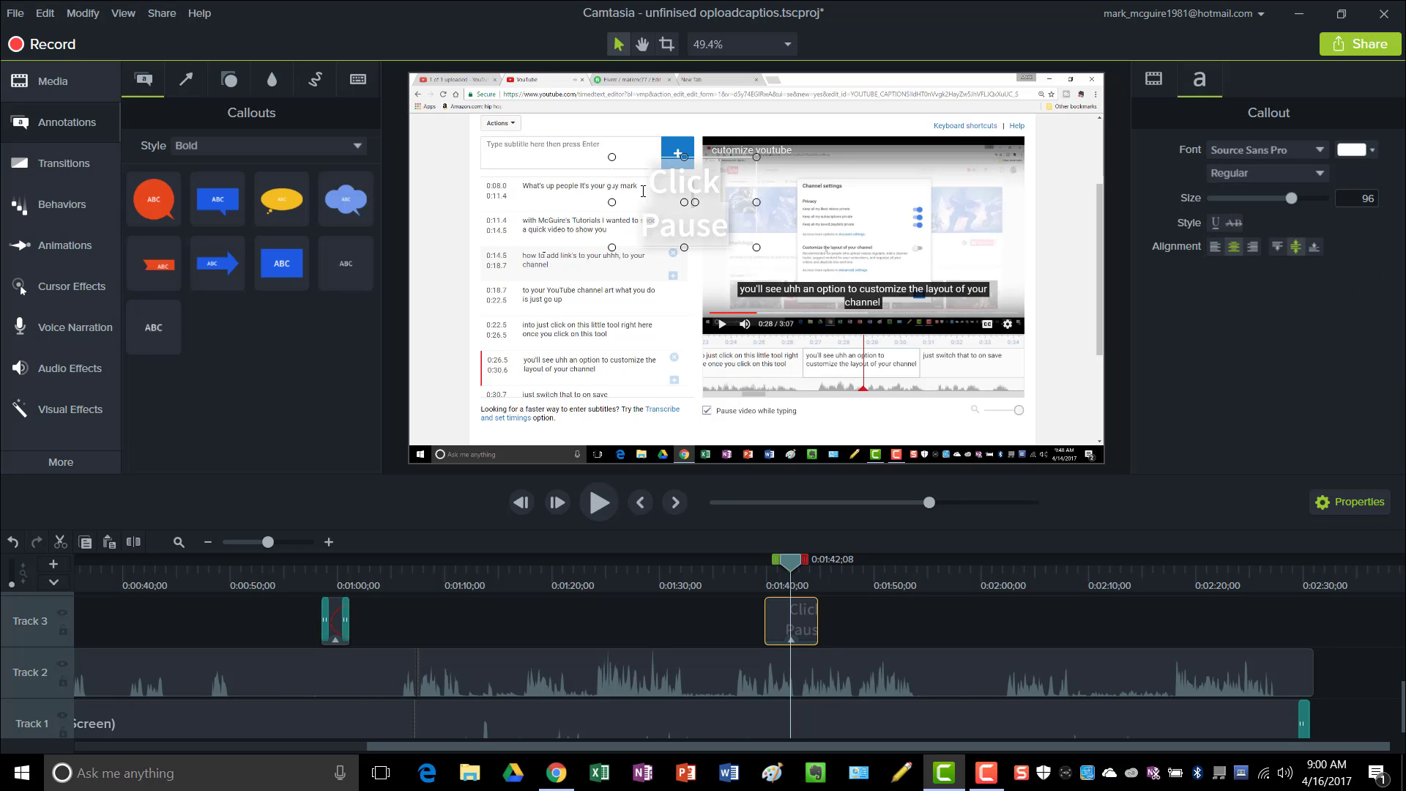
left_click(1355, 150)
left_click(1331, 186)
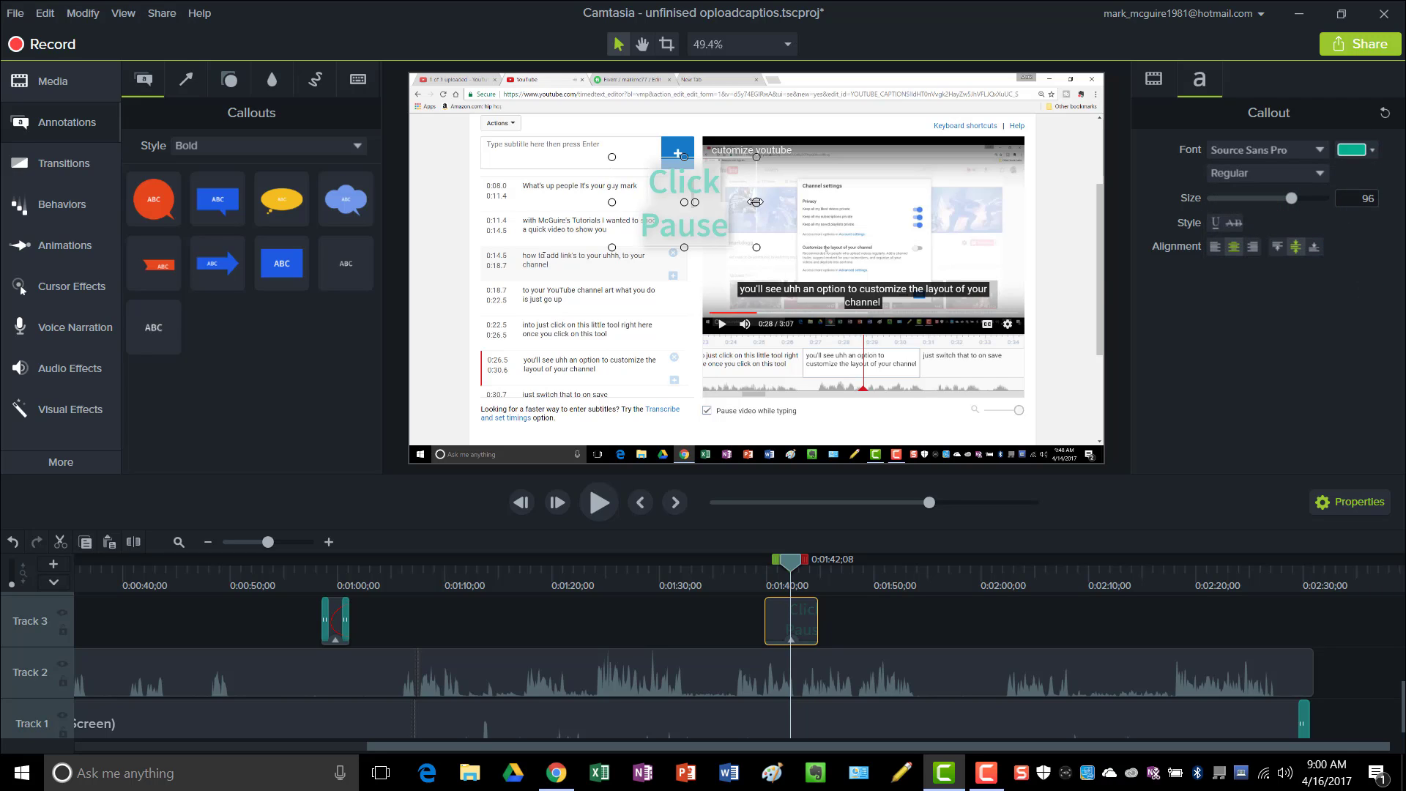
left_click_drag(756, 202, 860, 206)
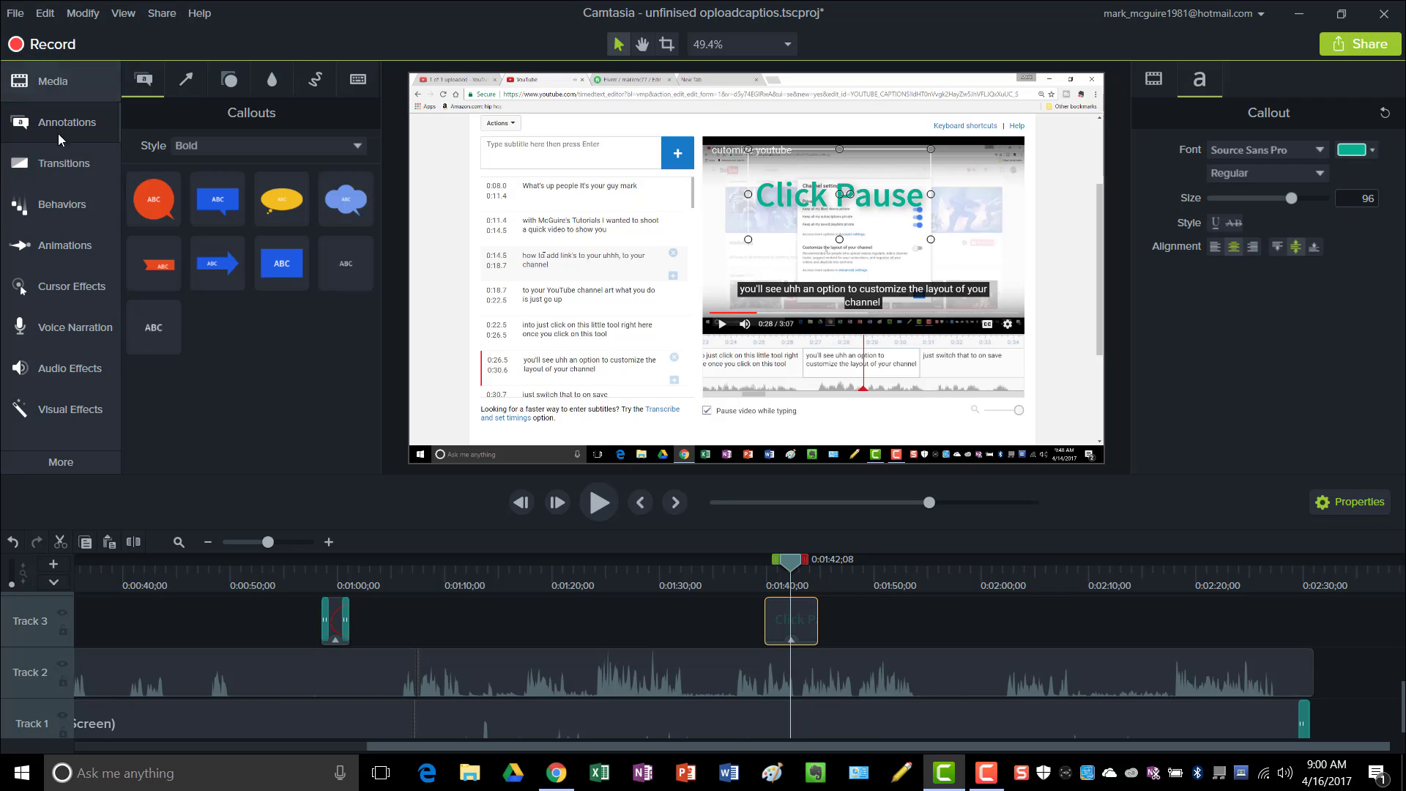
Apply the Pulsating behavior to the Click Pause callout.
left_click(77, 199)
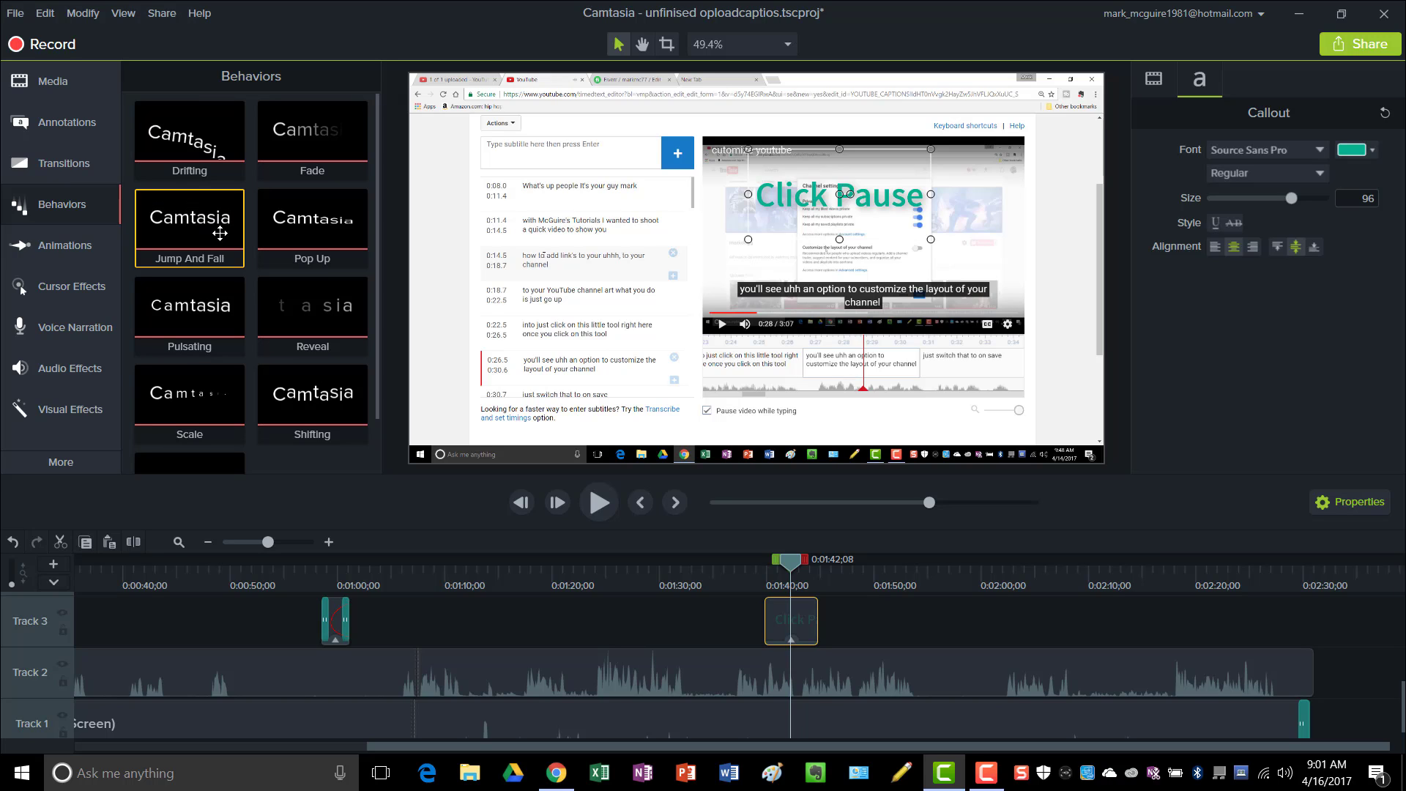
scroll(199, 315, "down", 1)
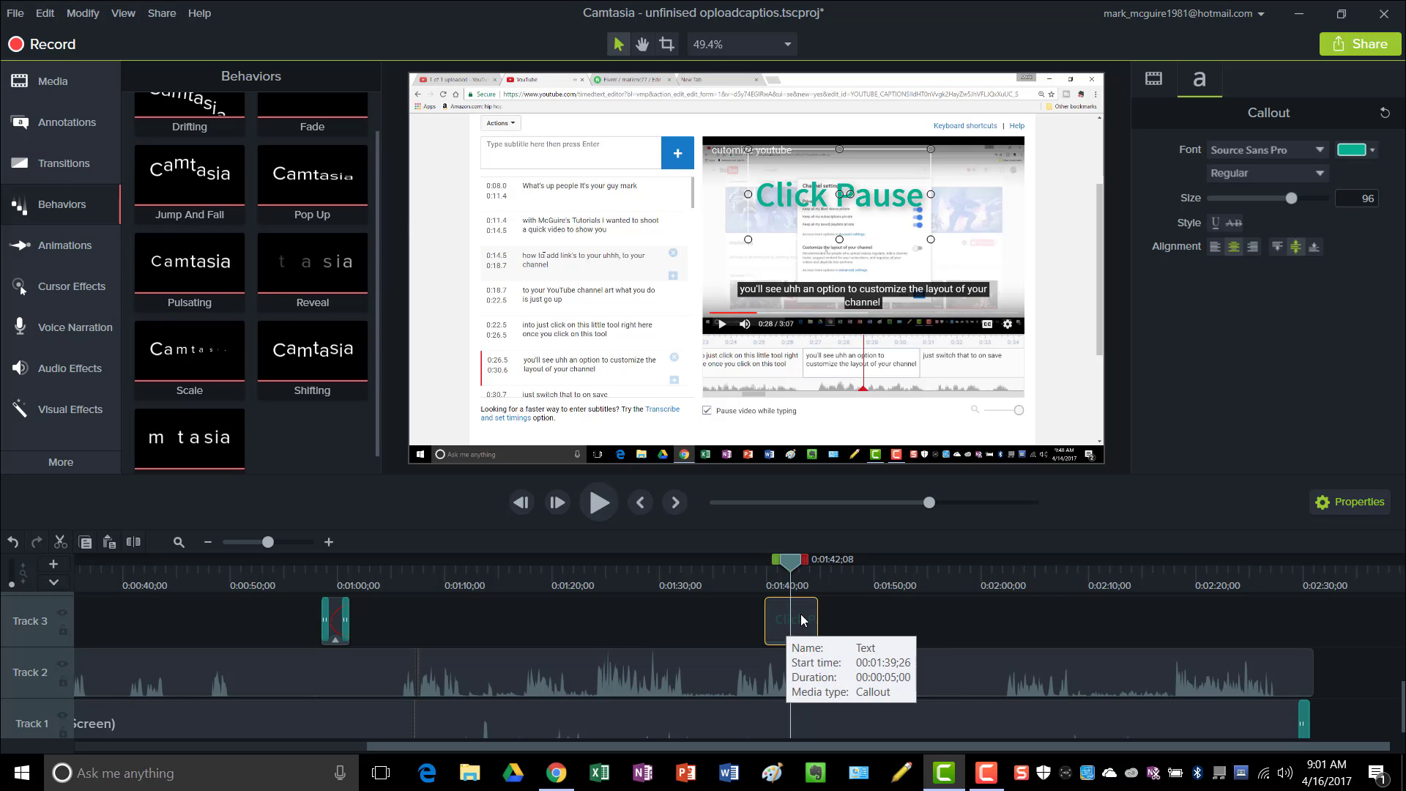
right_click(192, 269)
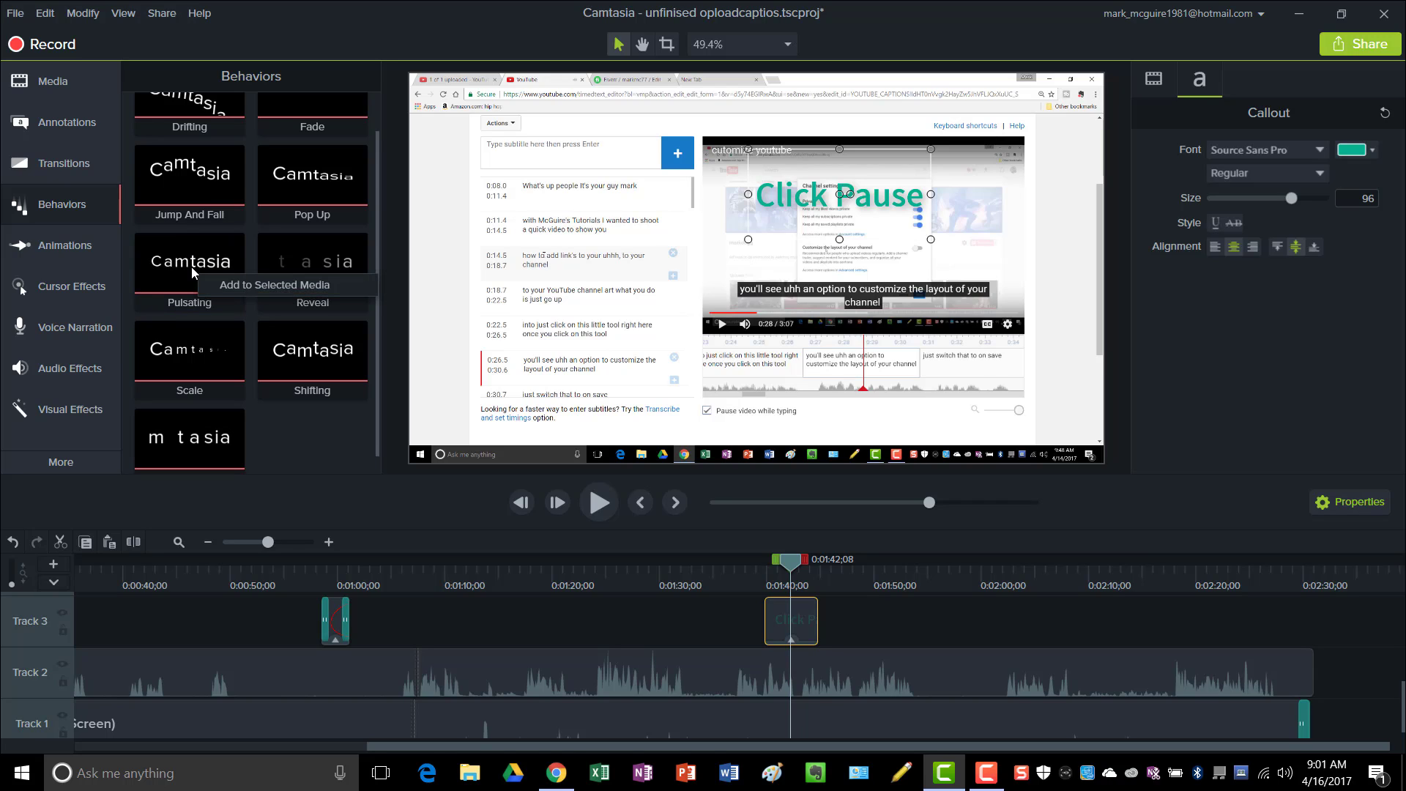
left_click(241, 284)
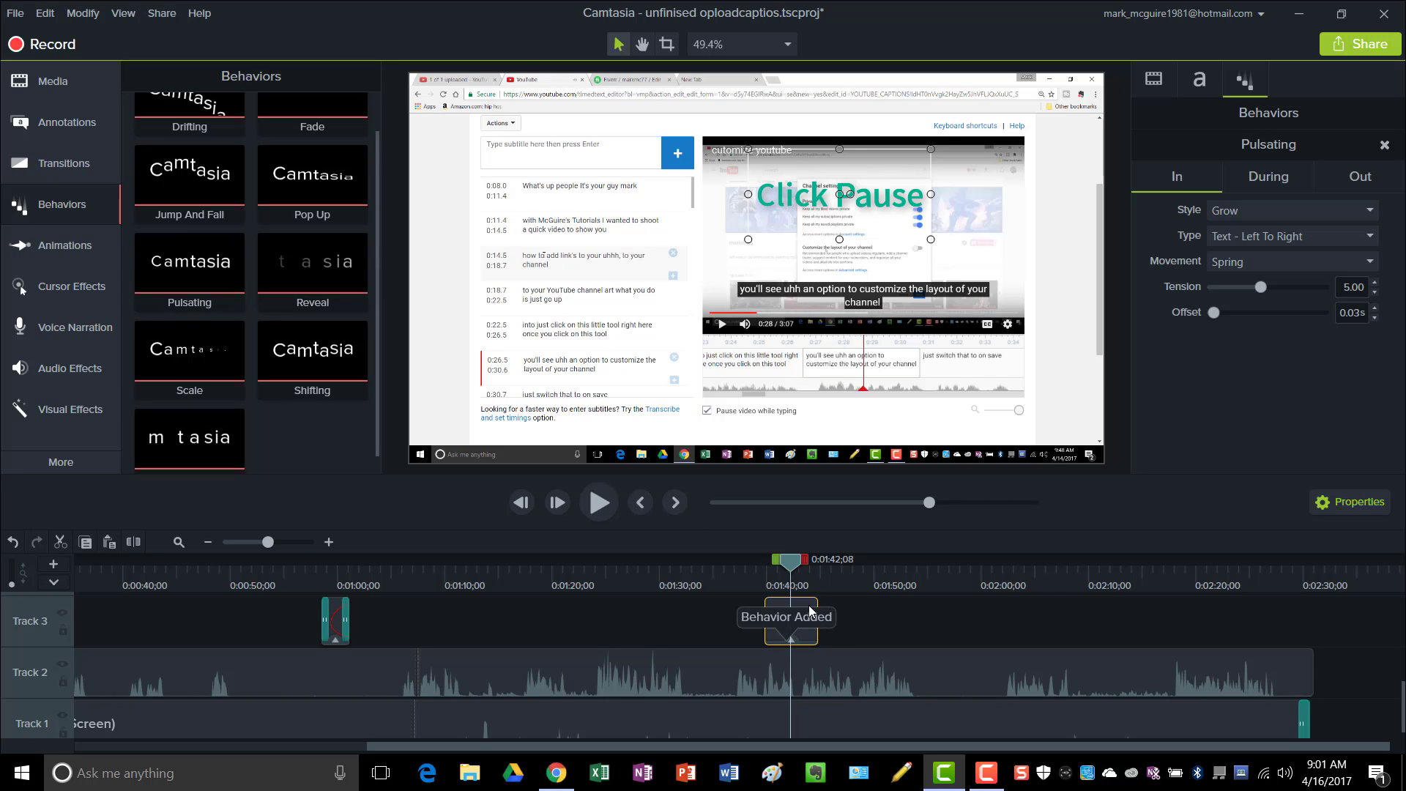
Preview the pulsating callout from 1:38, pausing at 0:01:46.
left_click_drag(792, 562, 753, 562)
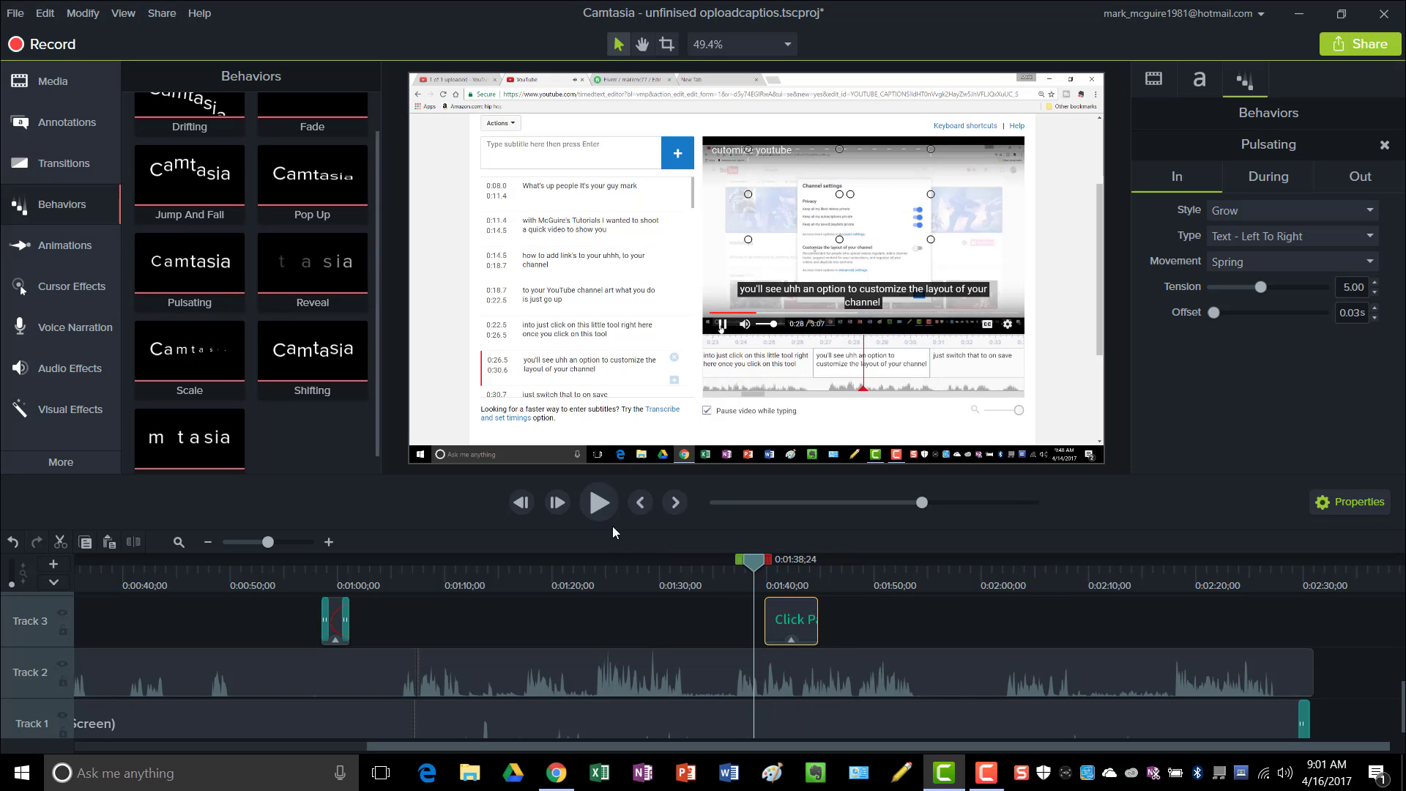
left_click(595, 499)
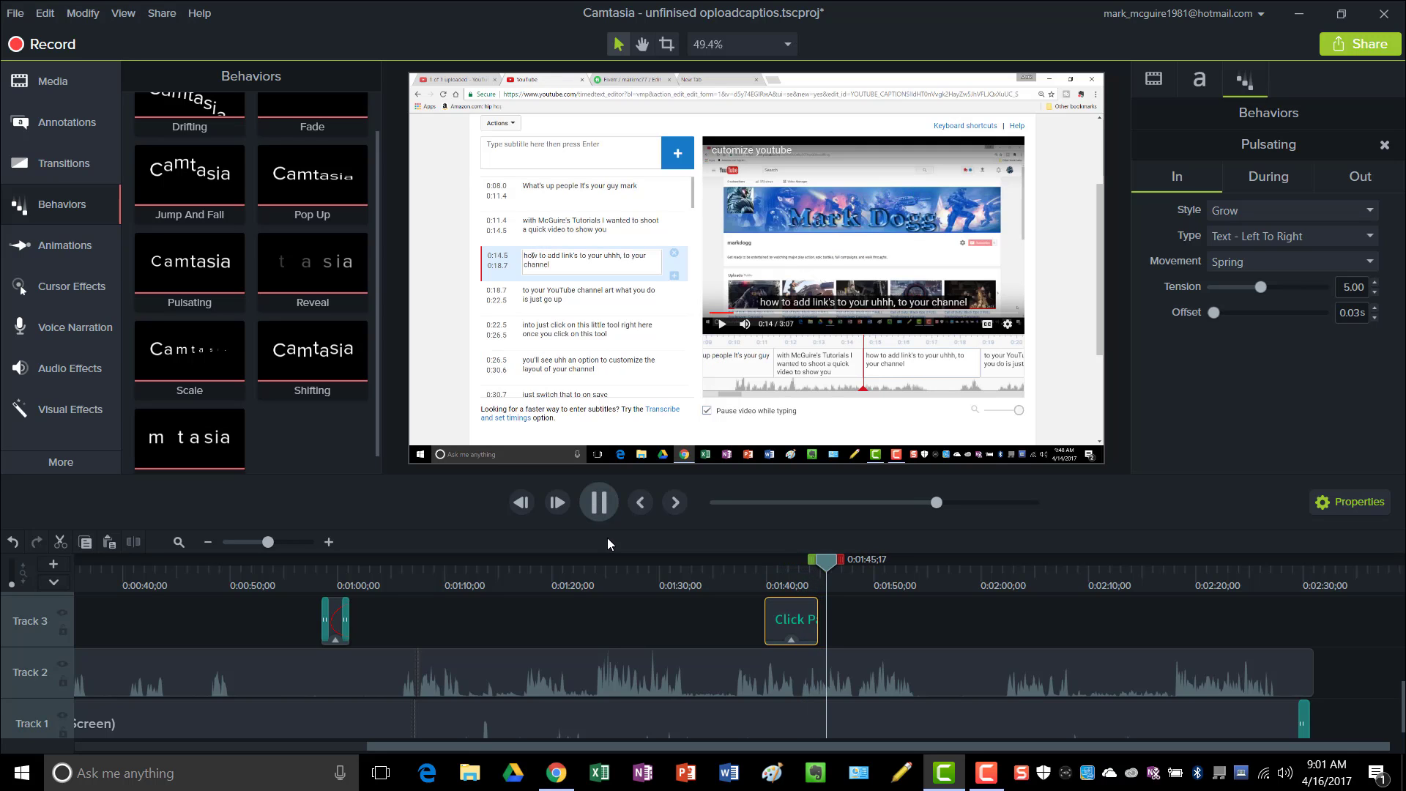
left_click(598, 503)
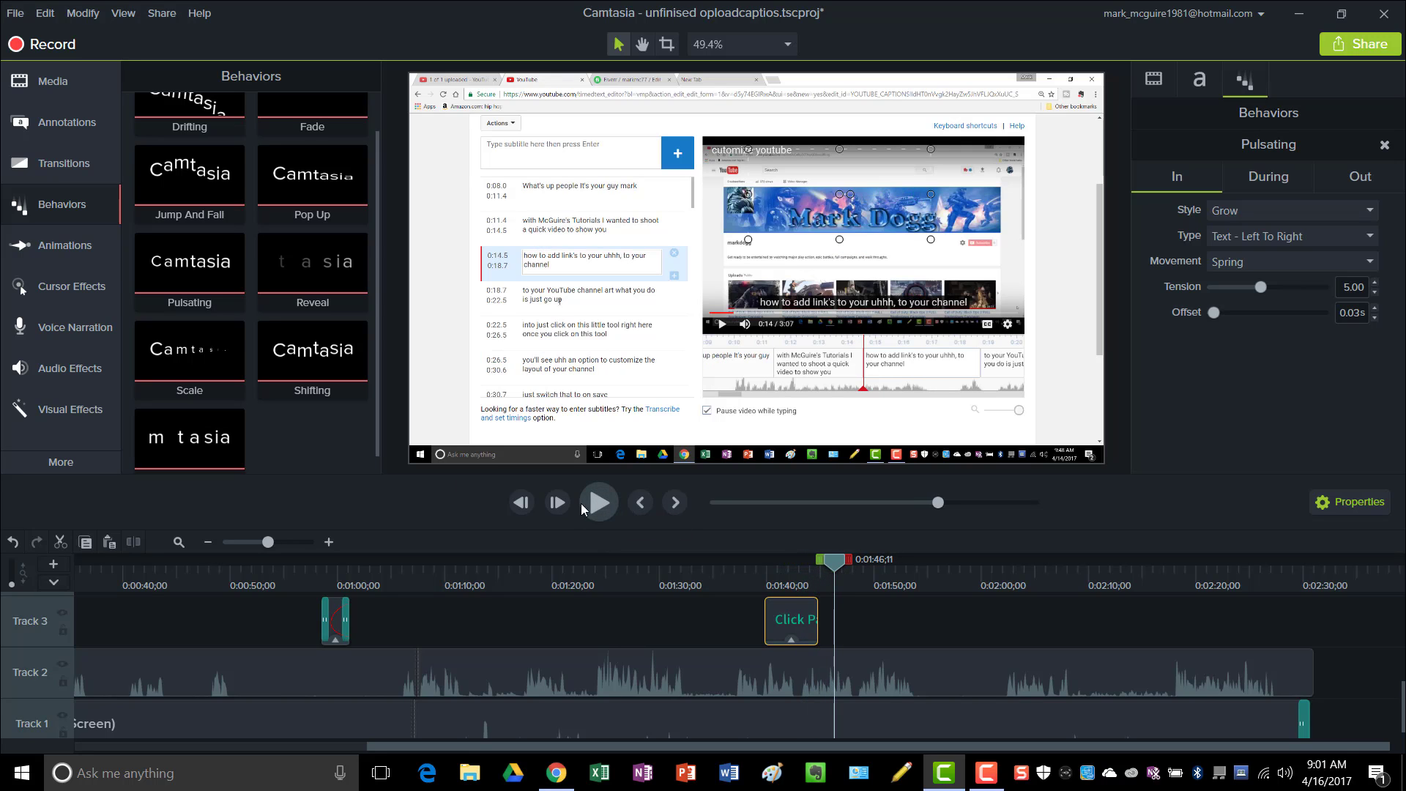
Locate the Save changes moment near 1:51 with the Zoom-n-Pan settings showing.
left_click(56, 254)
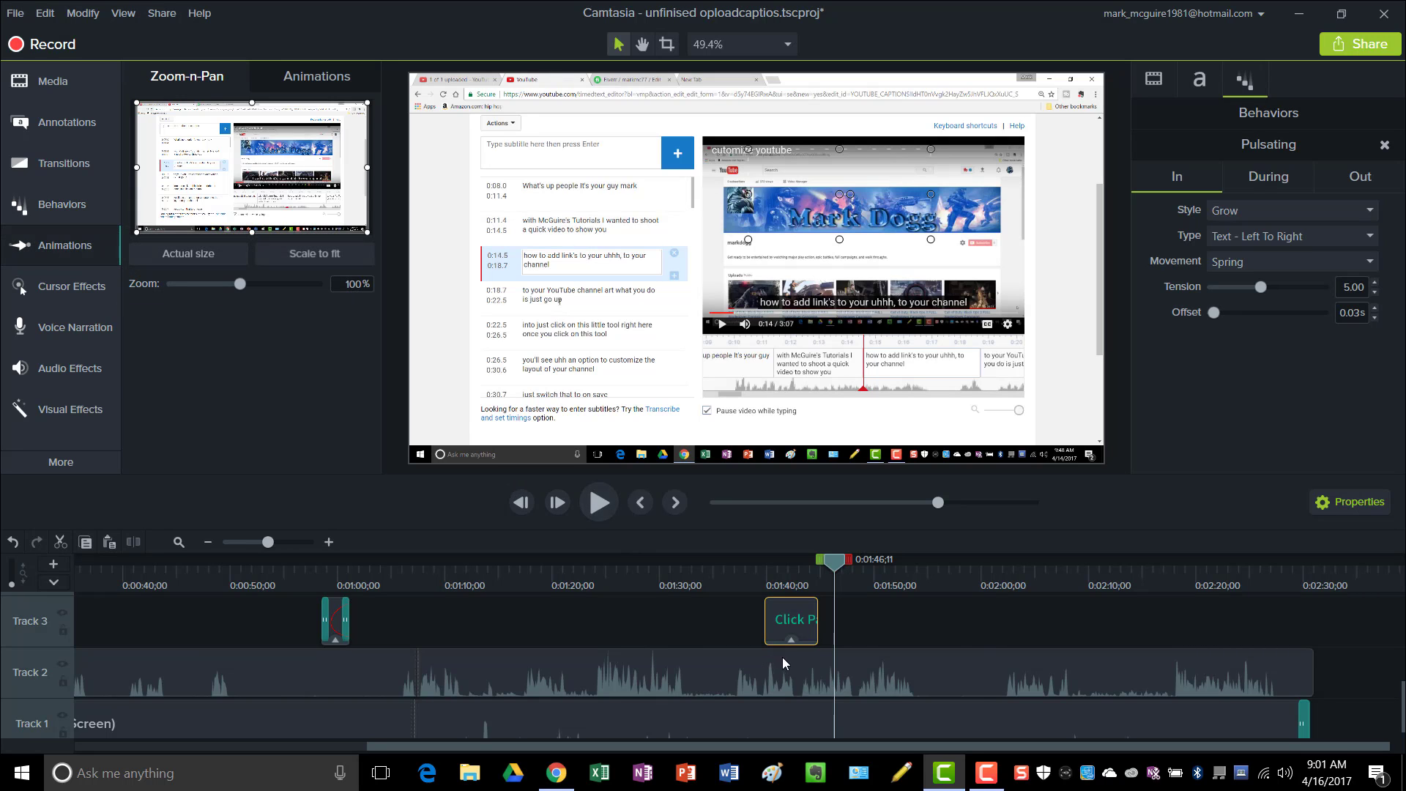
left_click_drag(834, 561, 893, 568)
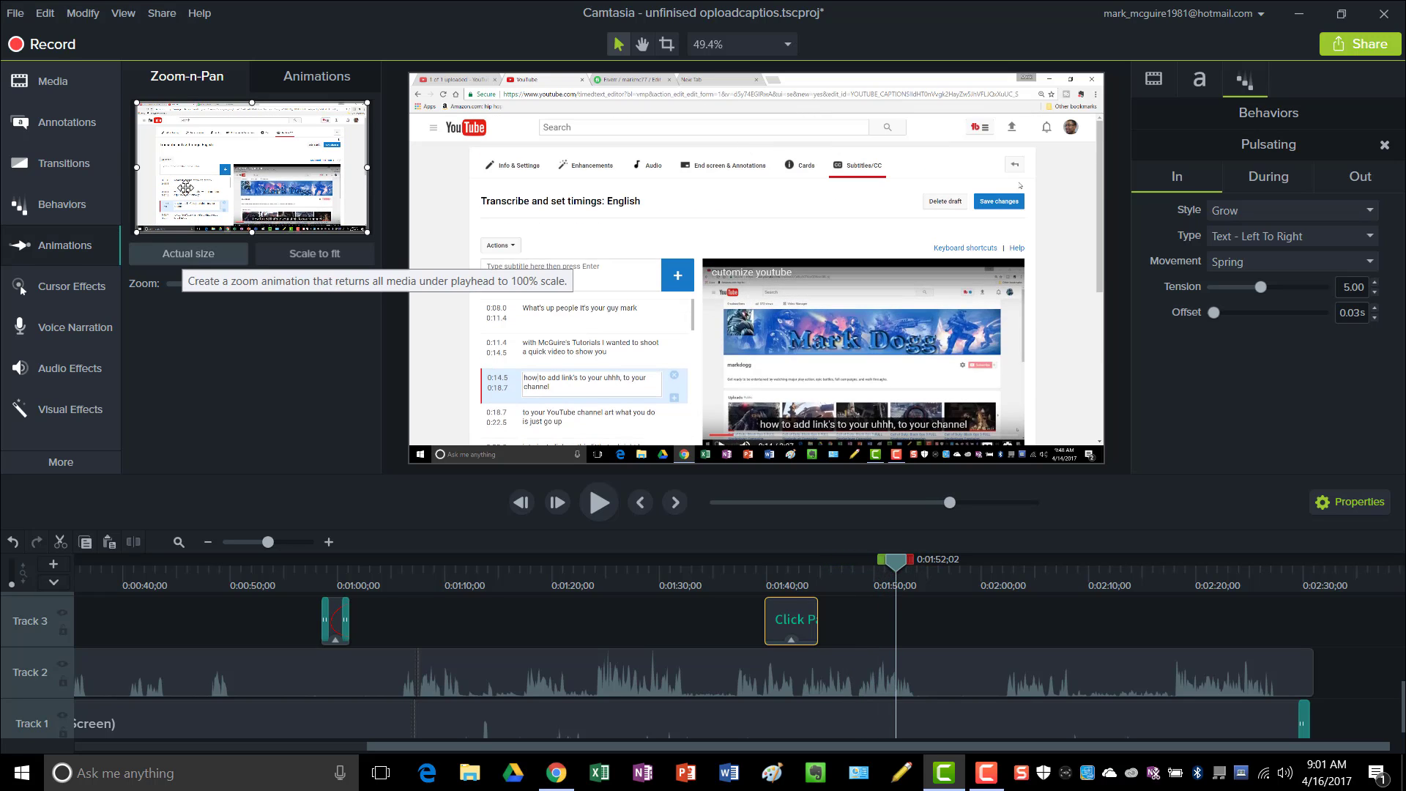
left_click(57, 244)
left_click(57, 244)
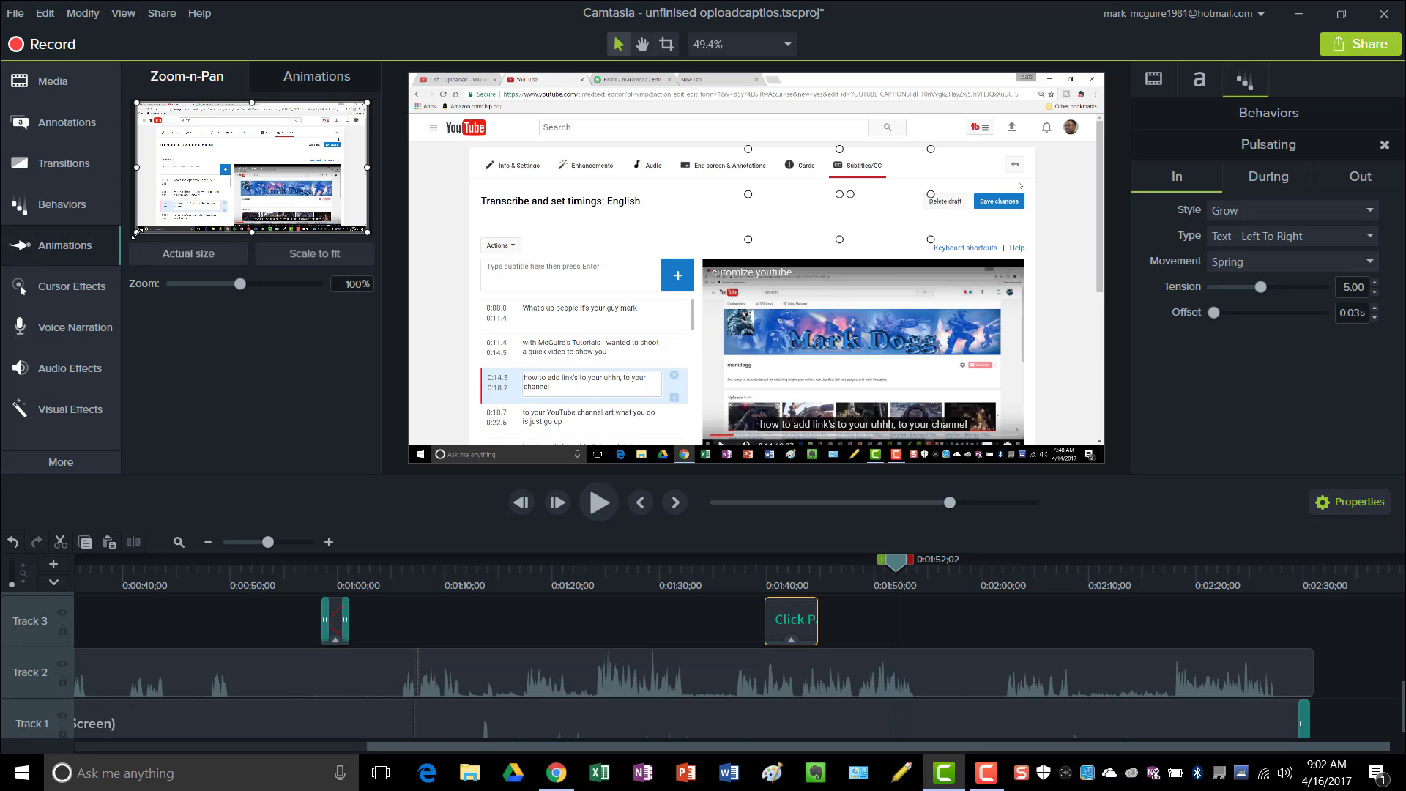
left_click_drag(908, 554, 859, 559)
left_click(598, 503)
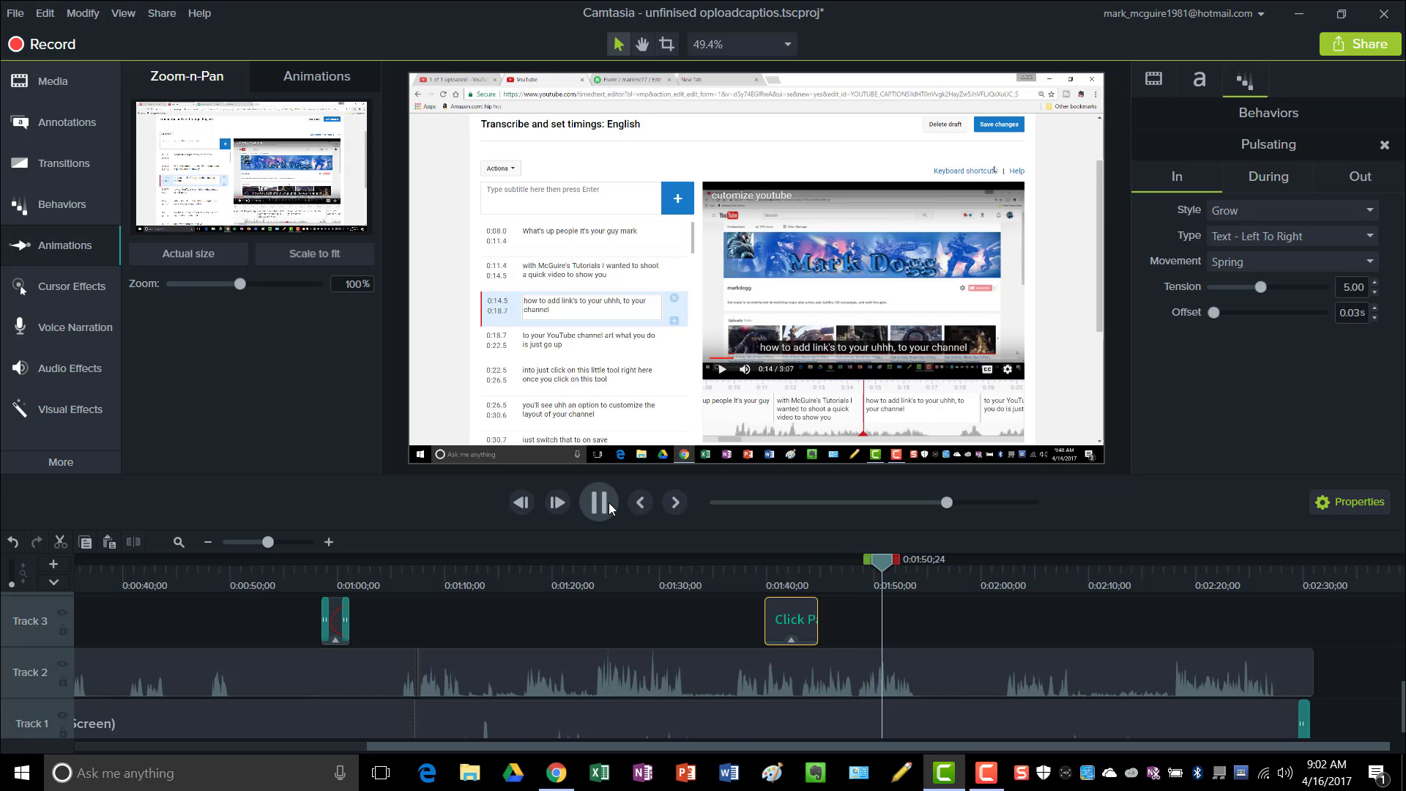
left_click(607, 505)
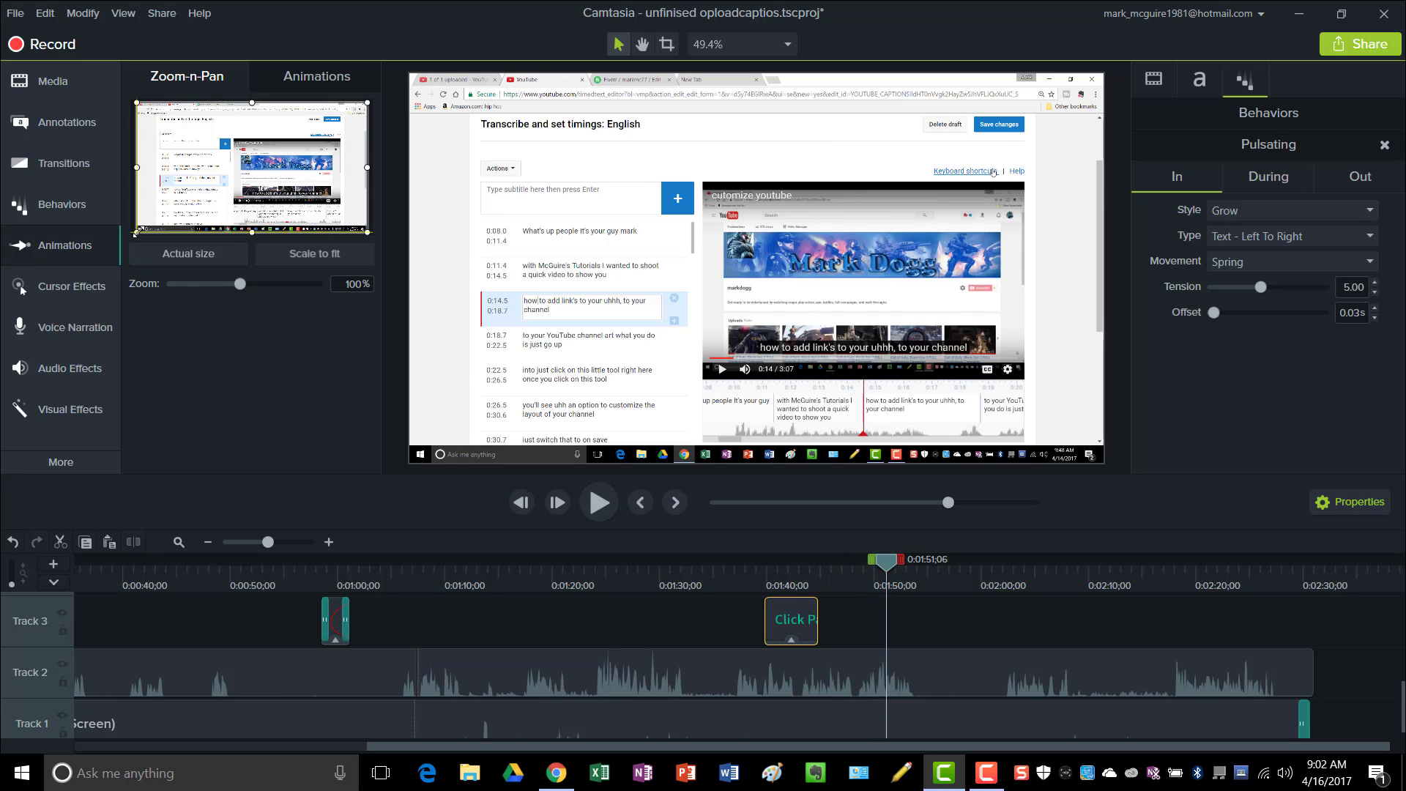
Zoom the recording to about 249% on Save changes, starting near 1:48.
left_click_drag(136, 233, 340, 132)
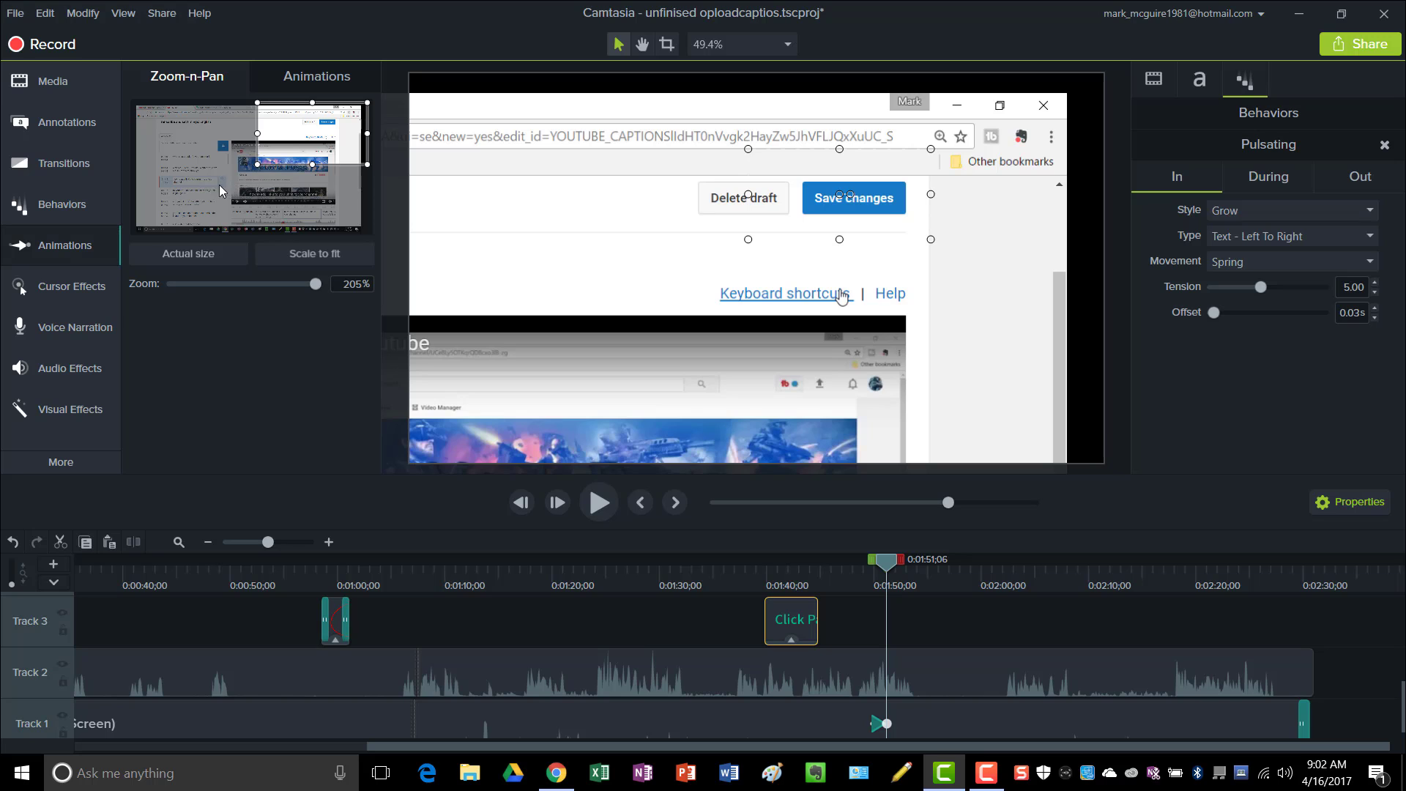
left_click_drag(257, 166, 323, 132)
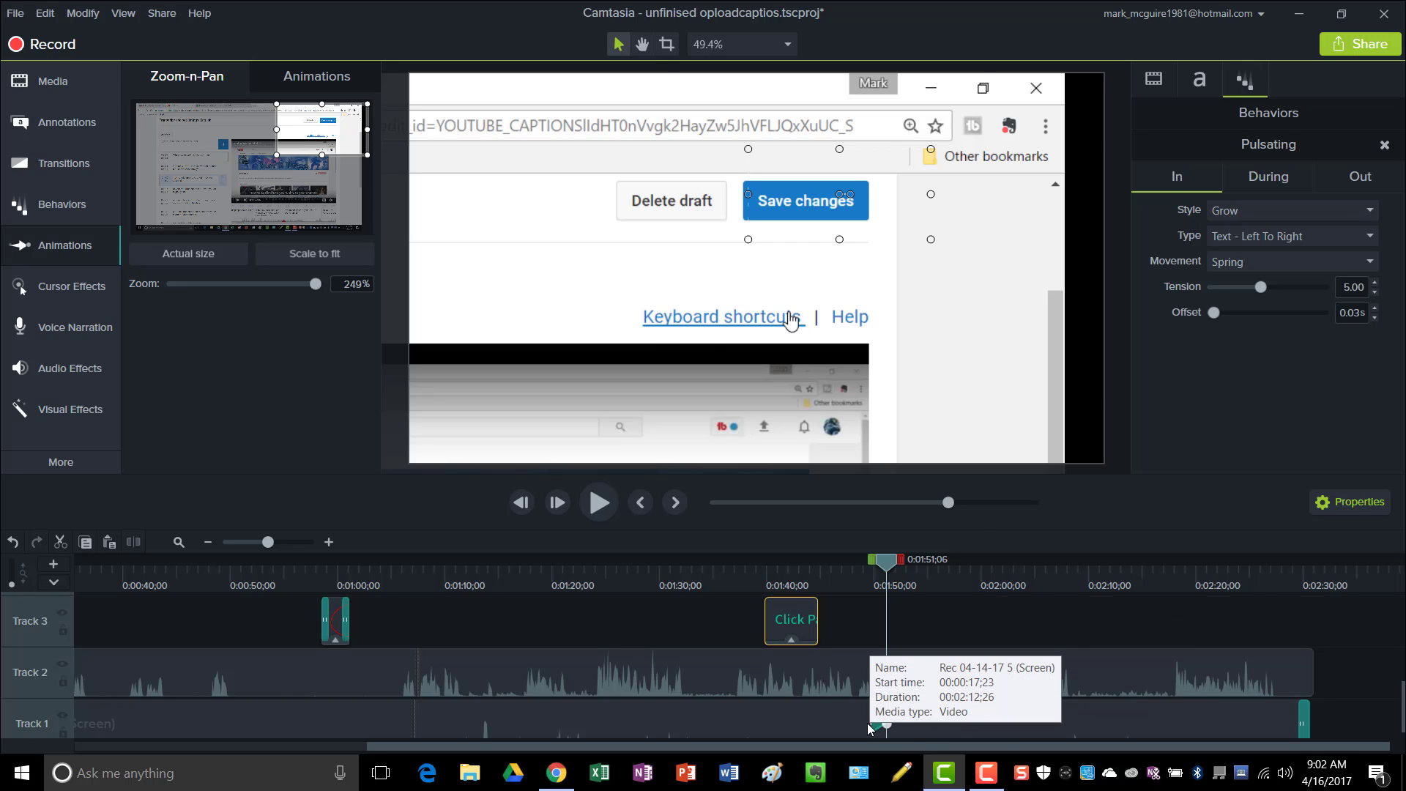
left_click_drag(871, 723, 834, 723)
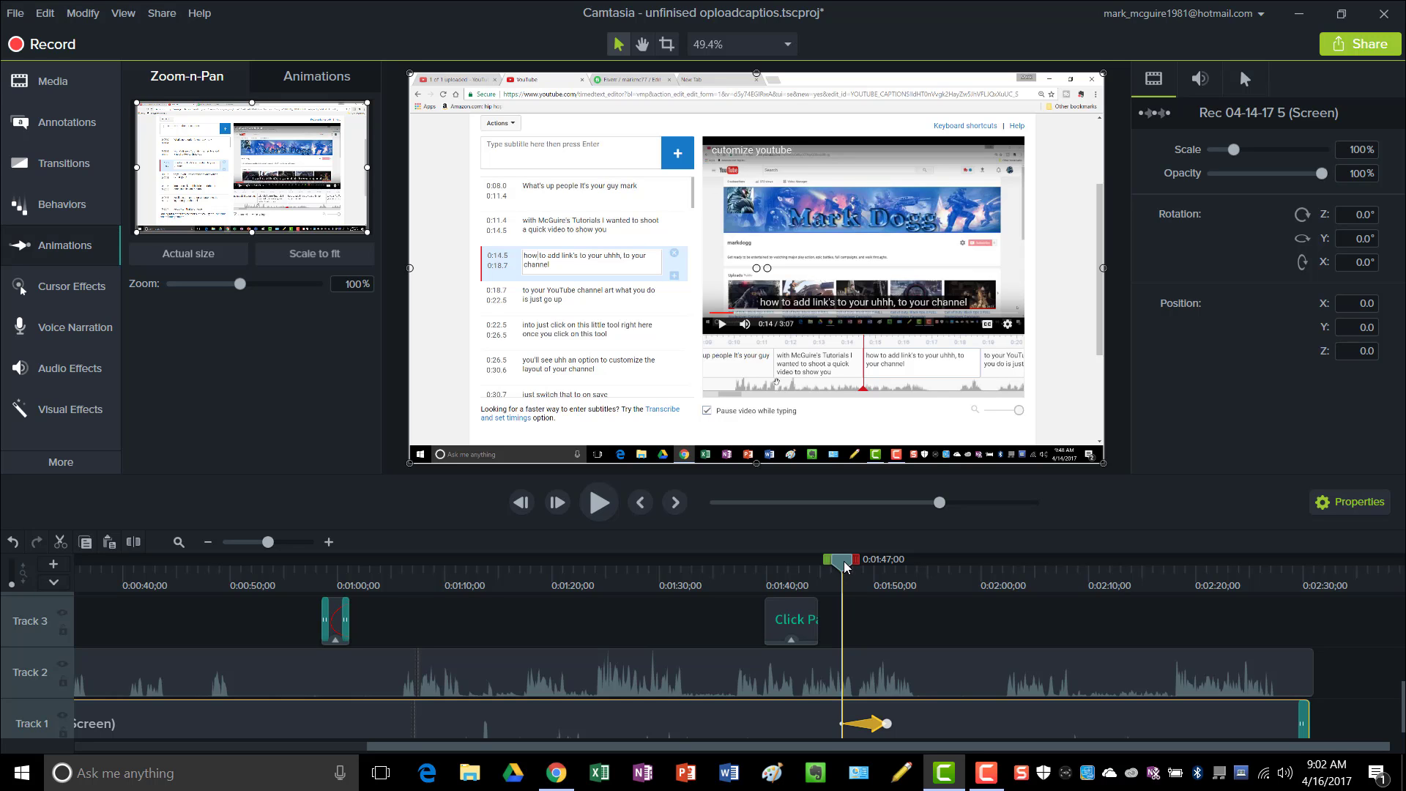
Preview the zoom, then add a zoom back out to actual size and adjust its framing.
left_click_drag(844, 566, 836, 566)
left_click(597, 504)
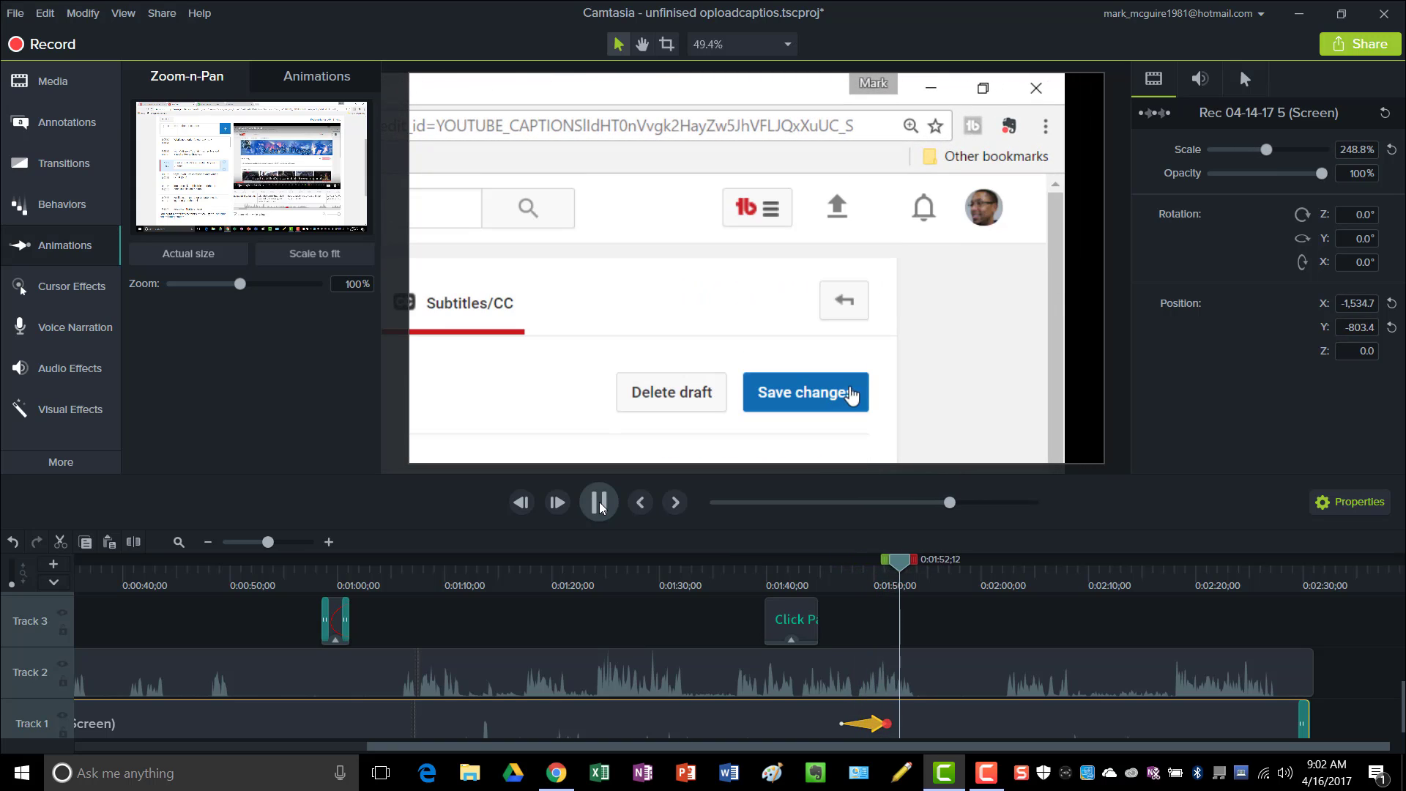
left_click(599, 503)
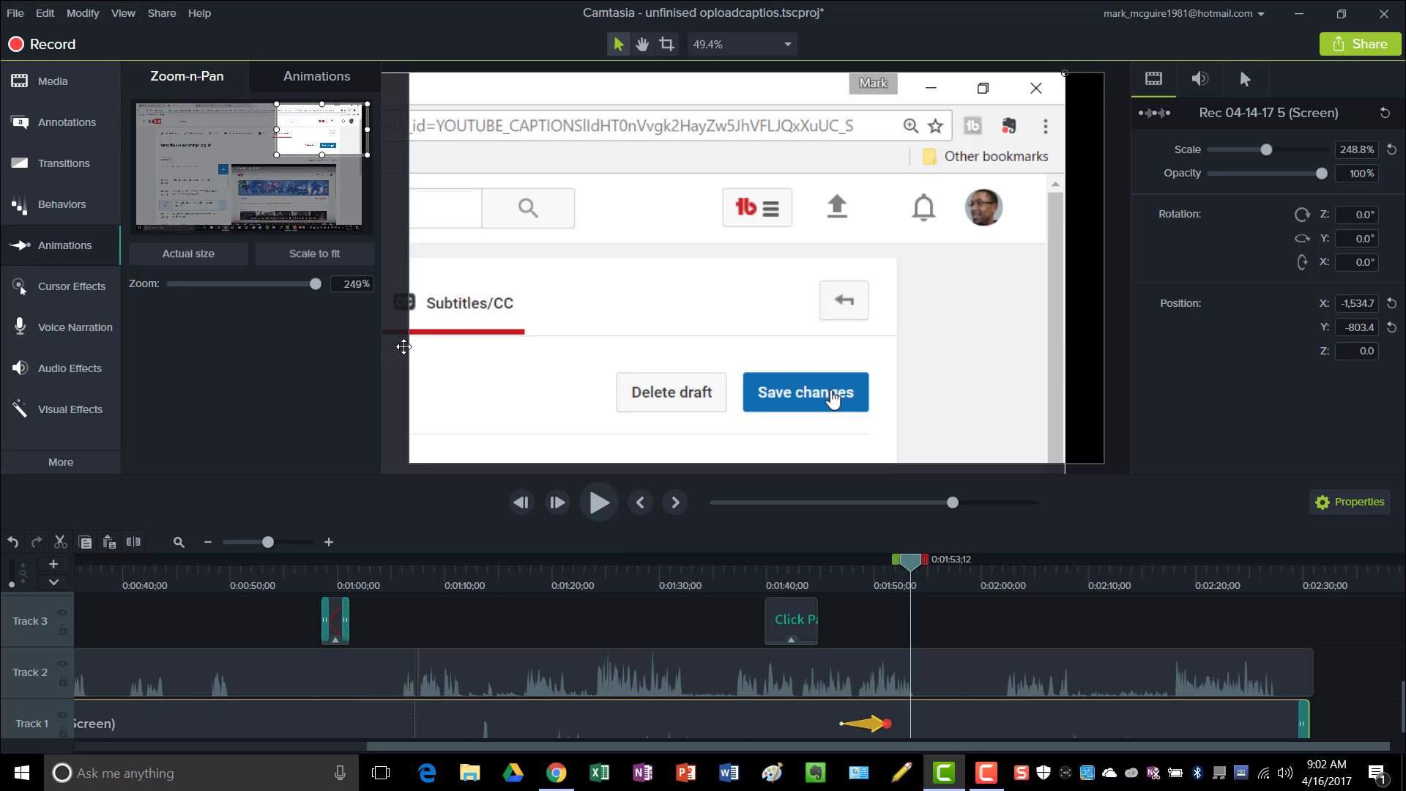
left_click(208, 256)
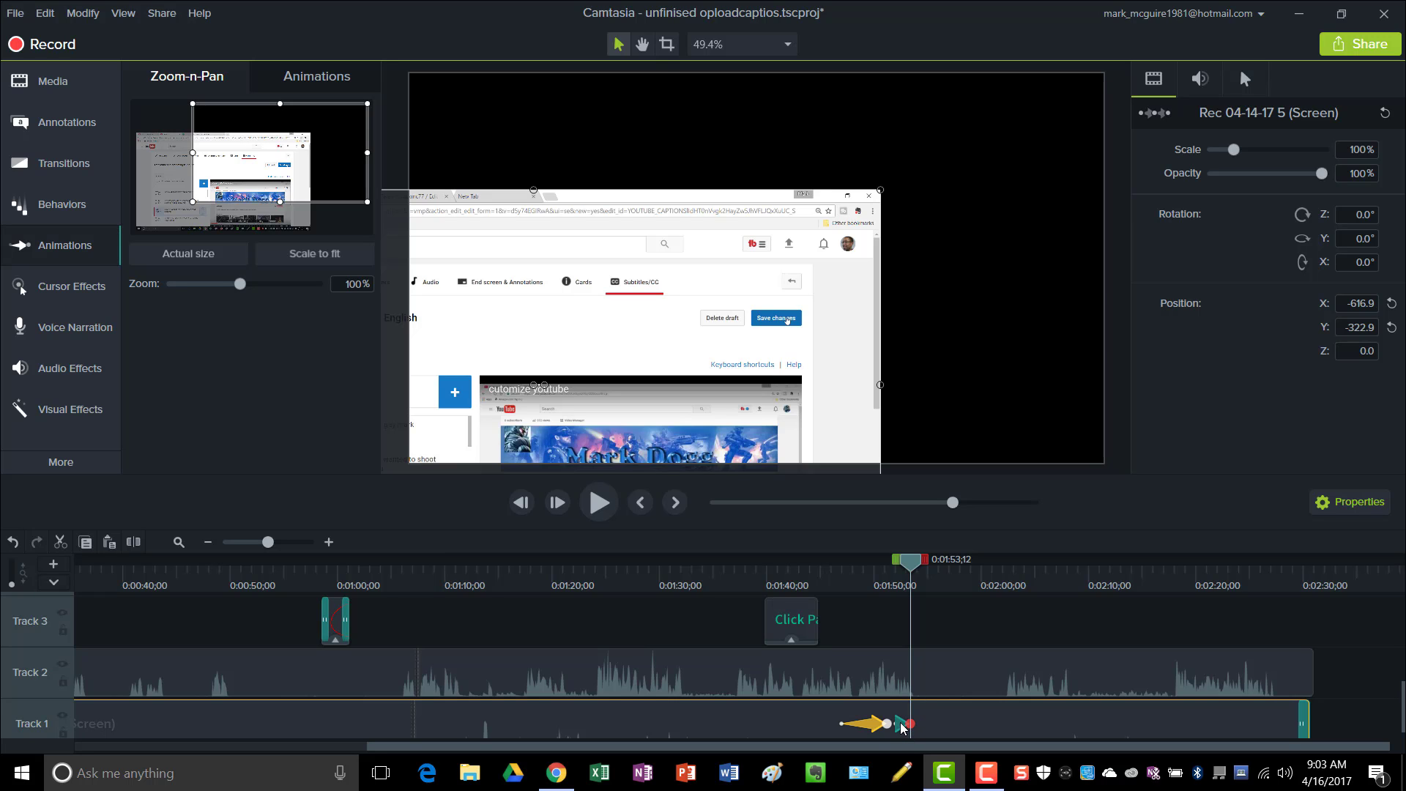
left_click_drag(286, 169, 225, 195)
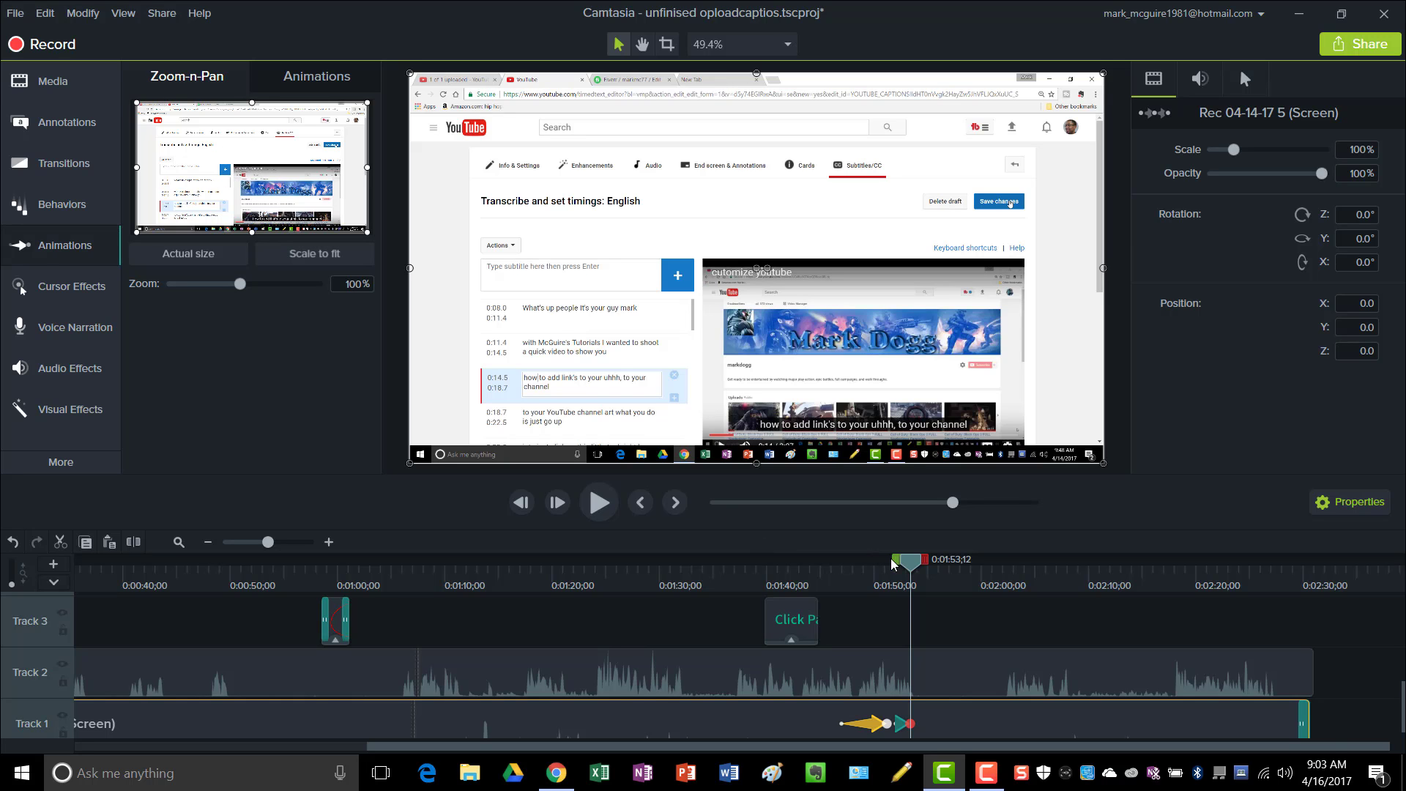
Move the Track 3 callout earlier and preview it together with the zoom.
left_click_drag(908, 563, 837, 563)
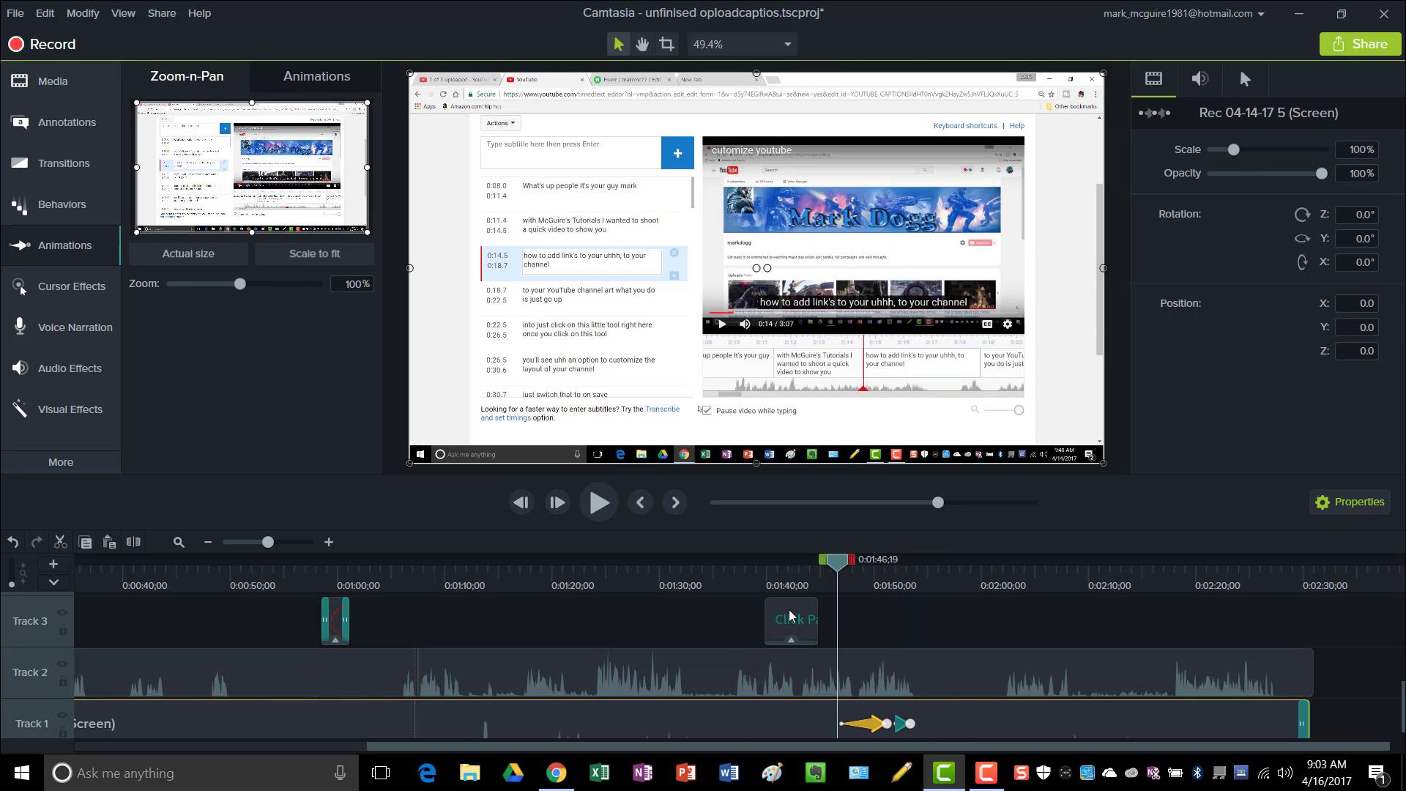
left_click_drag(789, 615, 692, 615)
left_click_drag(840, 562, 823, 560)
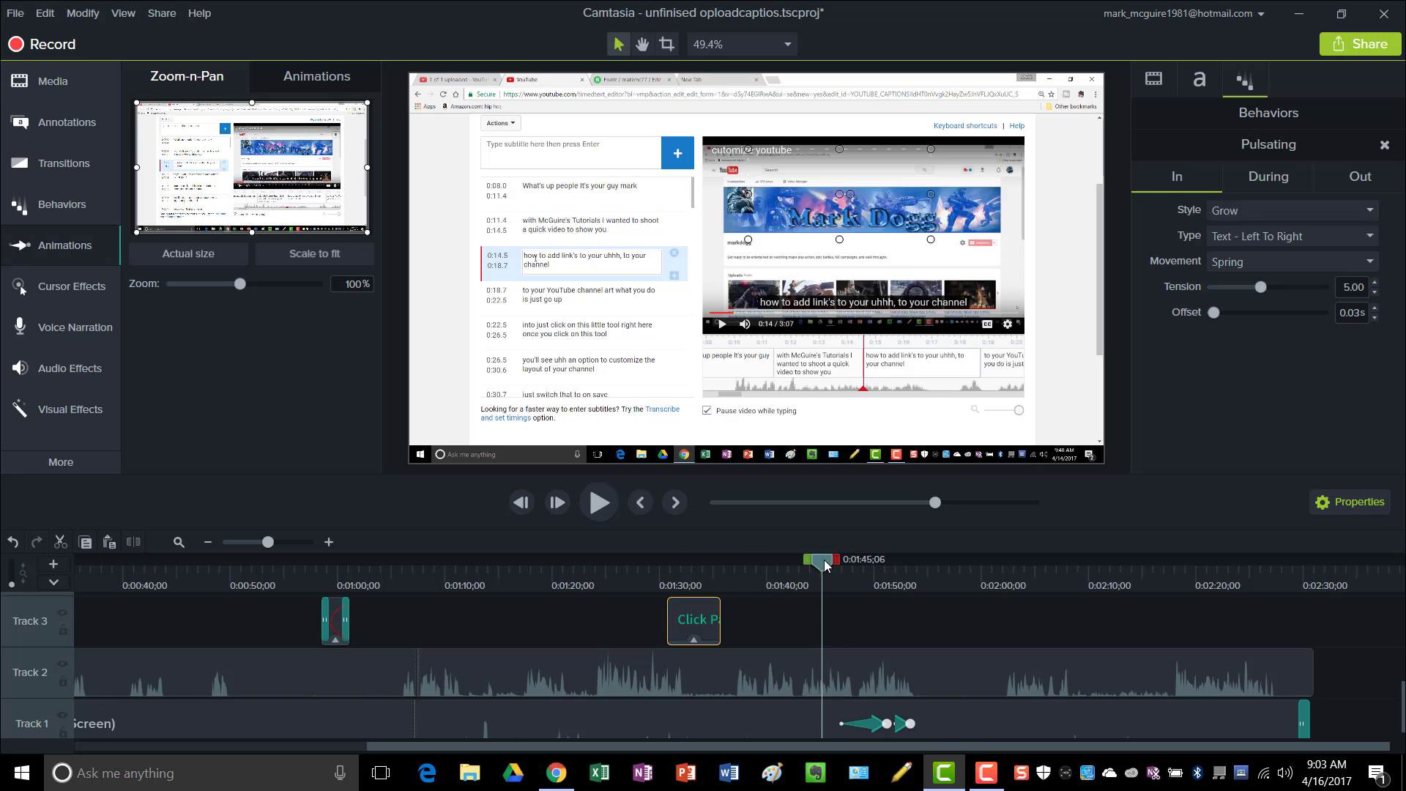
left_click(597, 502)
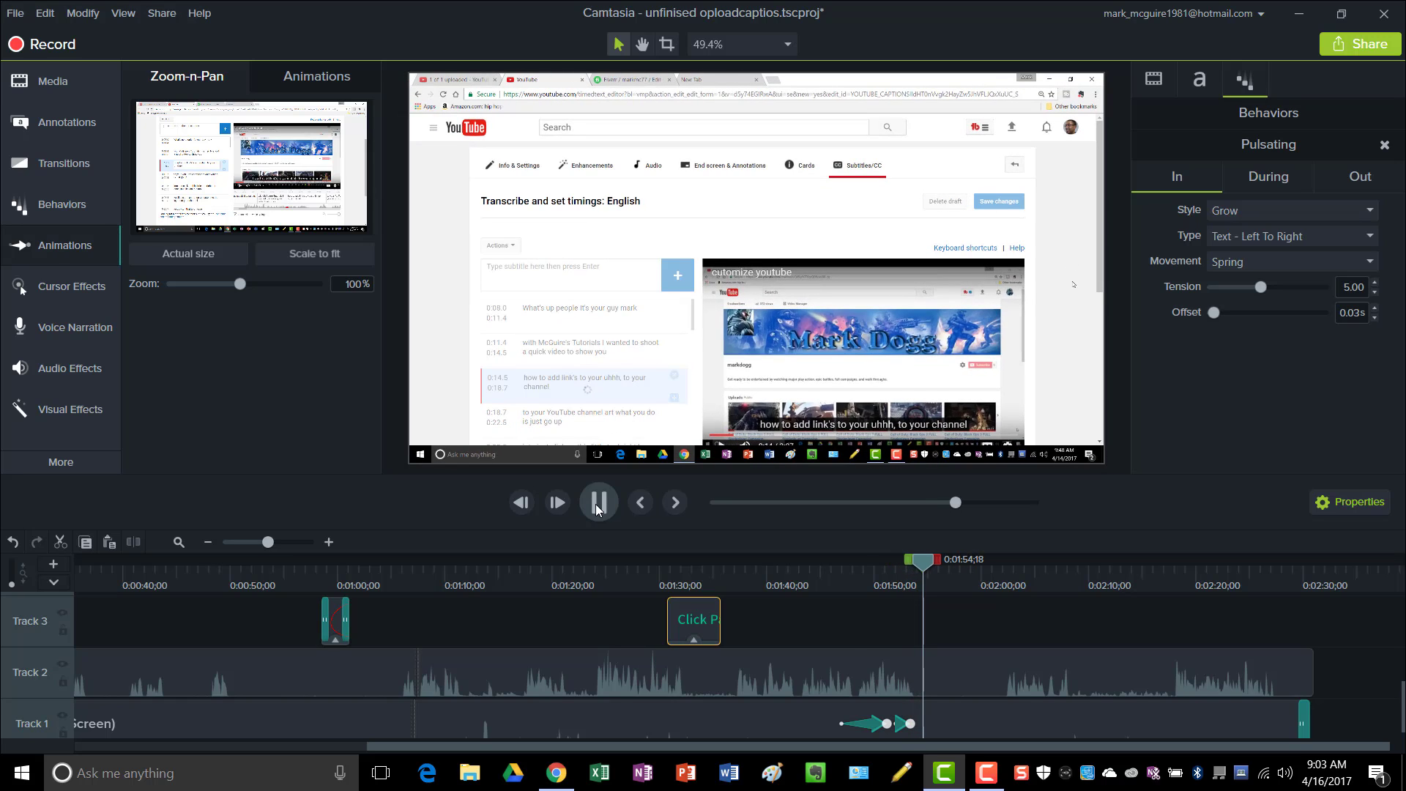
Select the Track 2 audio clip, try a short volume boost, and undo it.
left_click(113, 381)
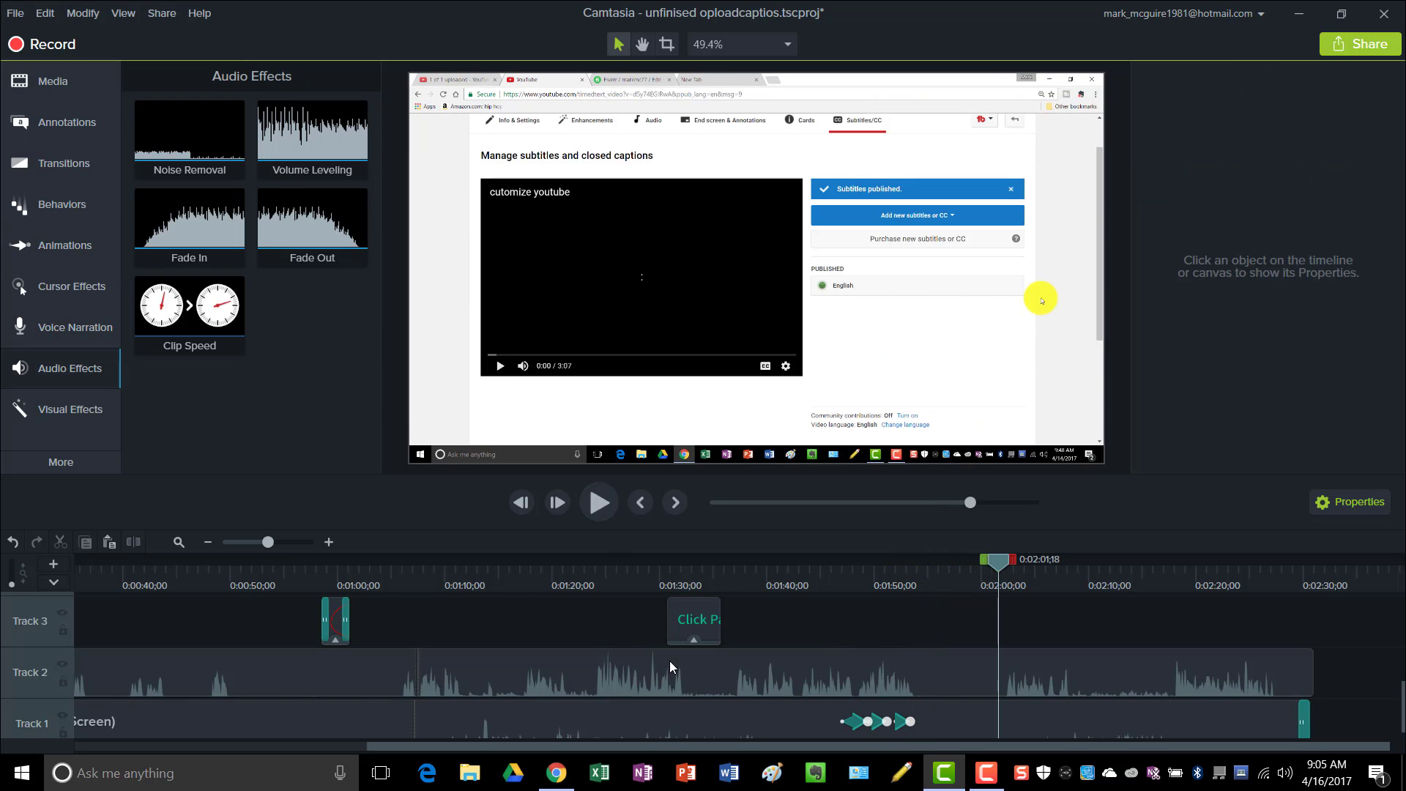
left_click(597, 665)
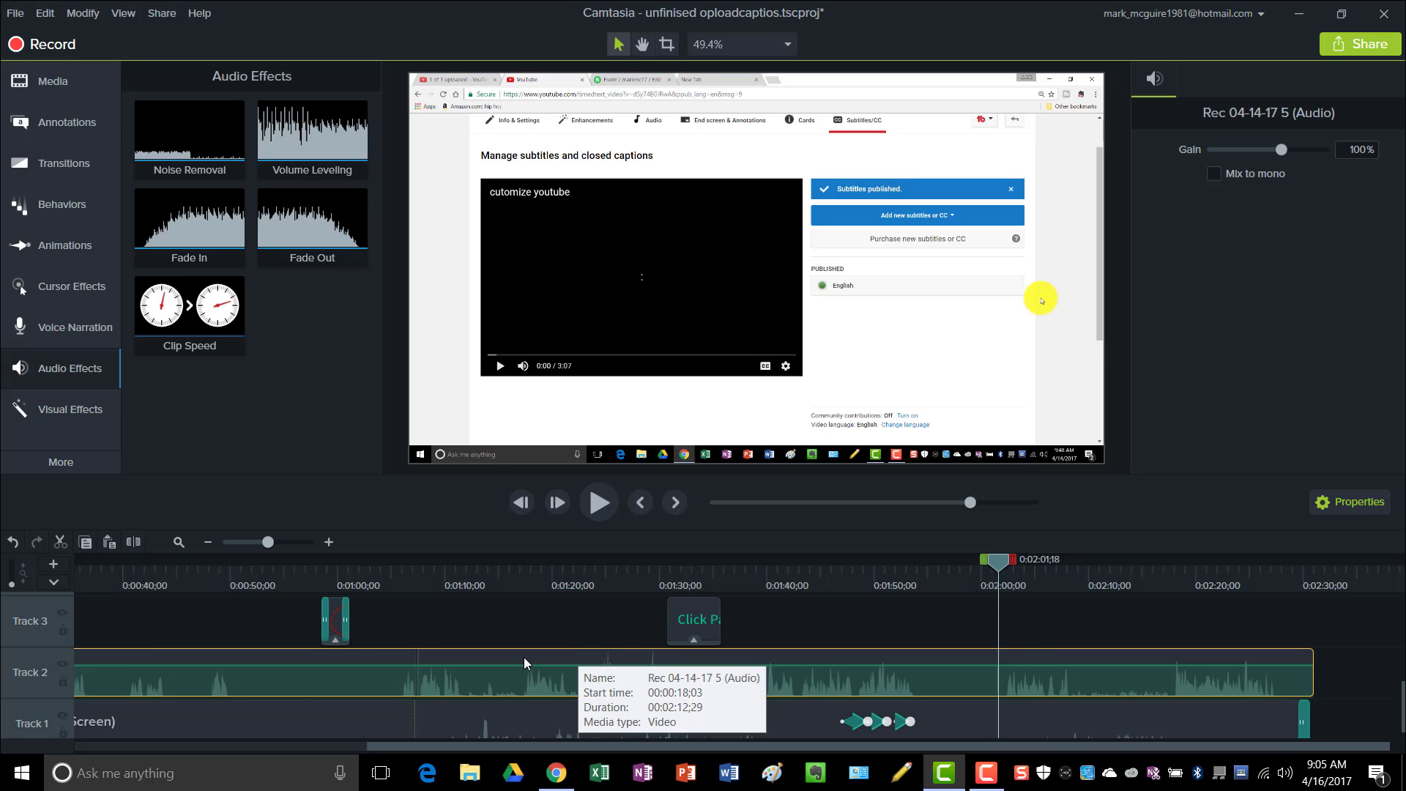
left_click_drag(1004, 578, 596, 565)
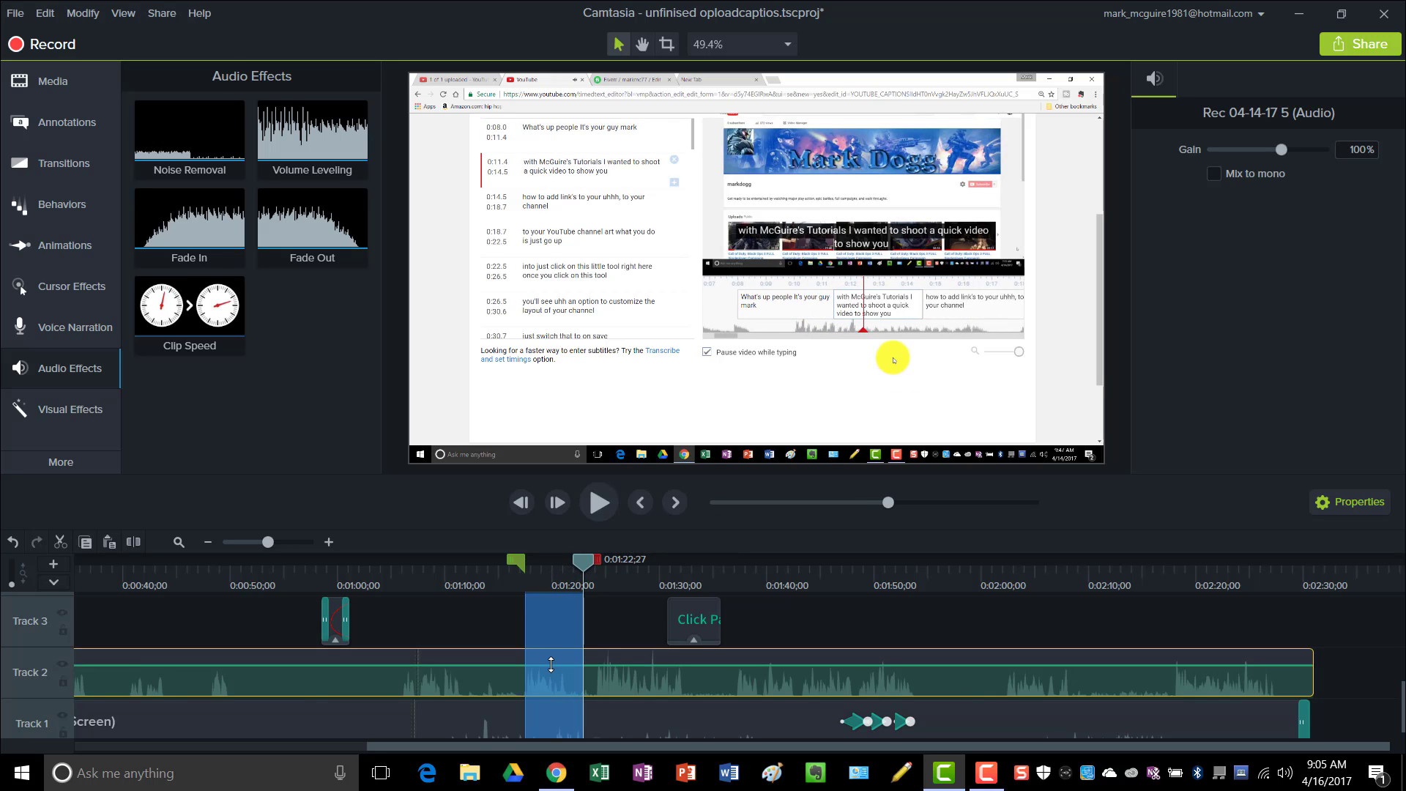
left_click_drag(550, 664, 557, 664)
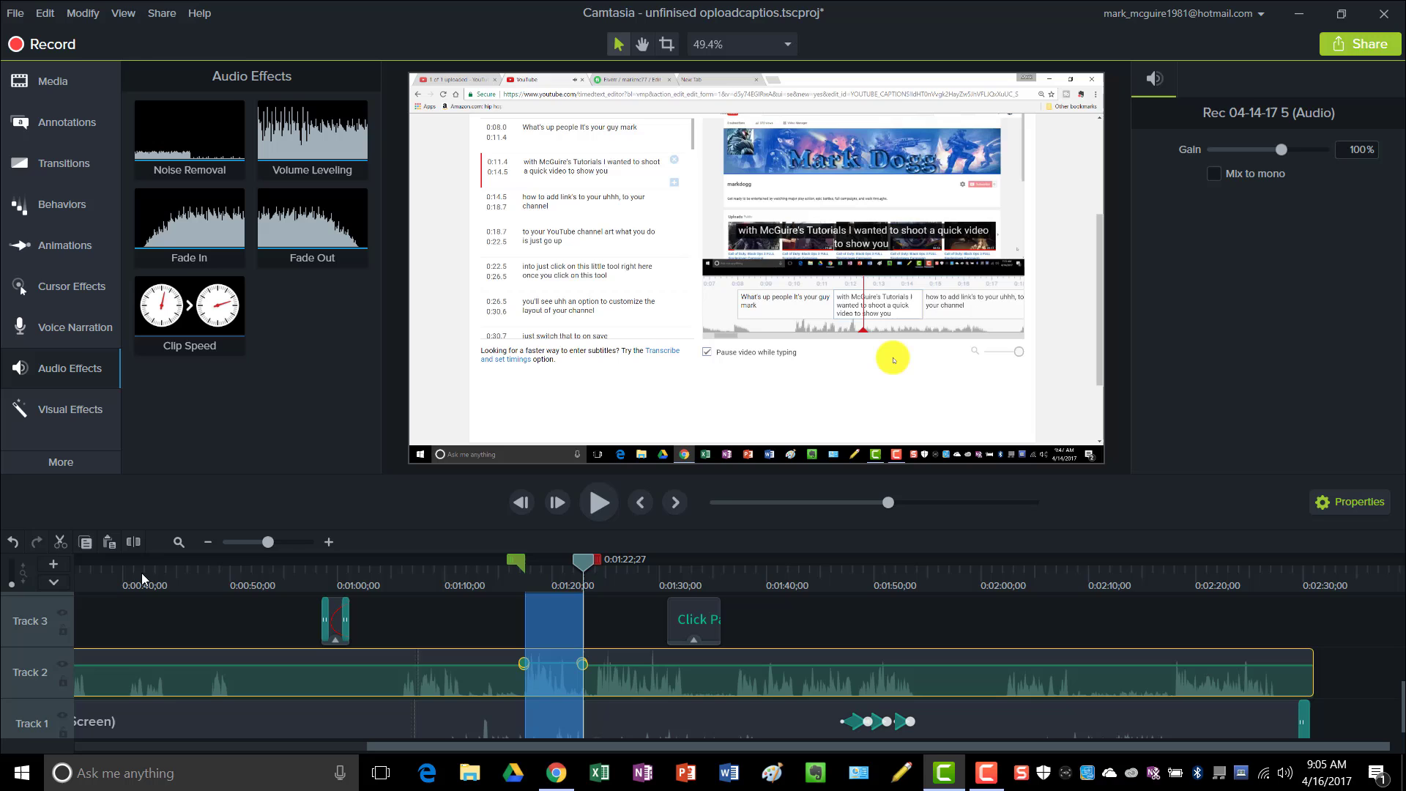
left_click(15, 542)
double_click(583, 561)
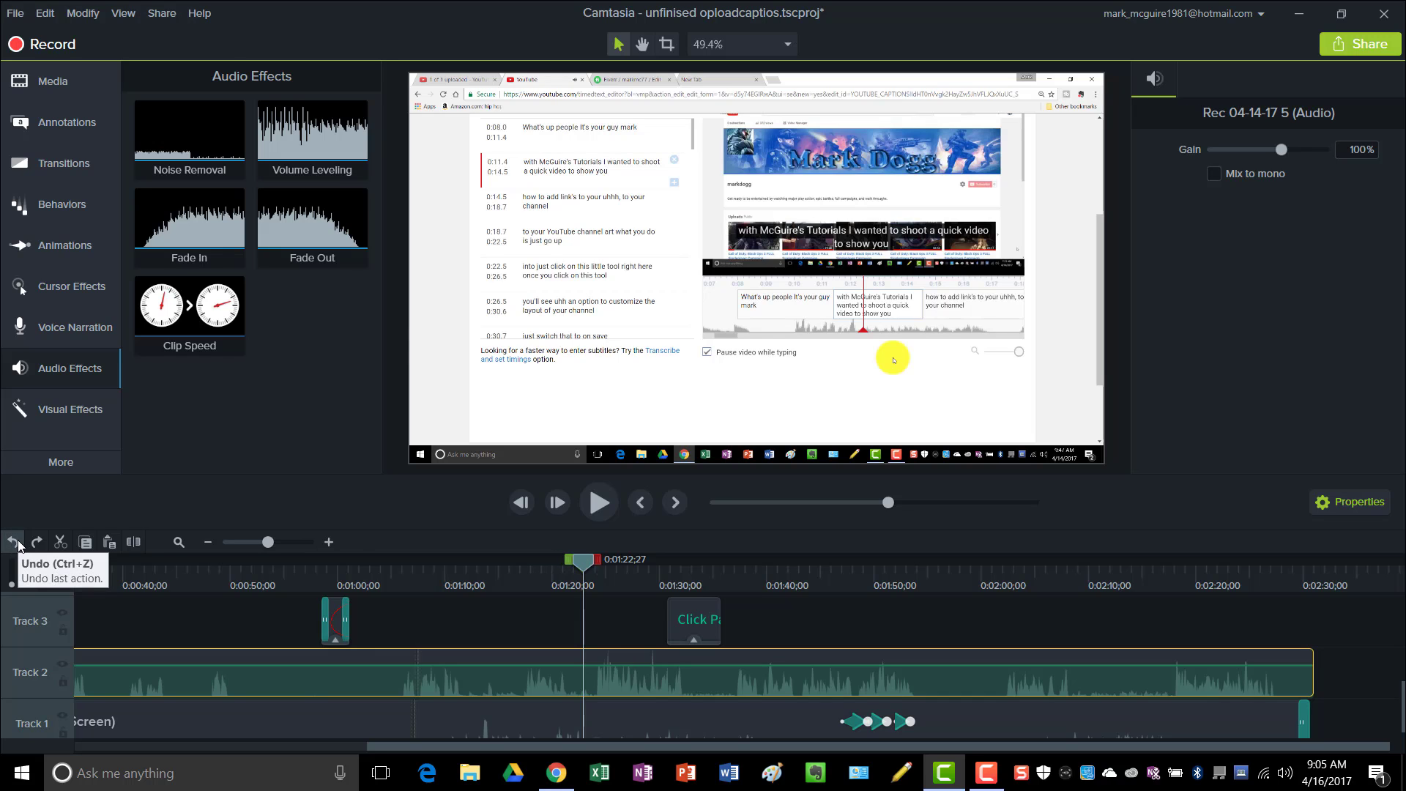
Fade out the Track 2 audio over 2:24–2:30 and show the Visual Effects.
left_click_drag(577, 556, 1241, 628)
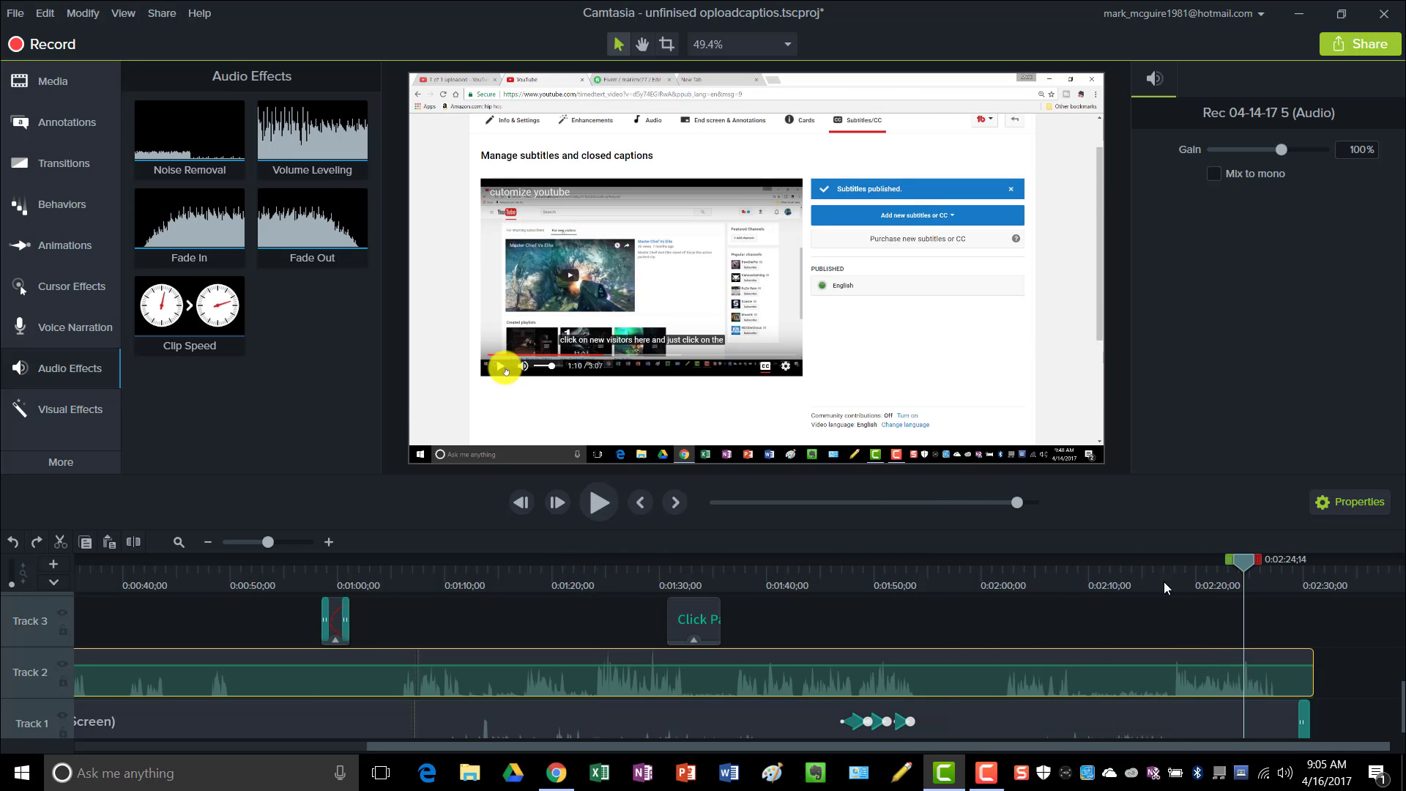
left_click_drag(1259, 561, 1312, 562)
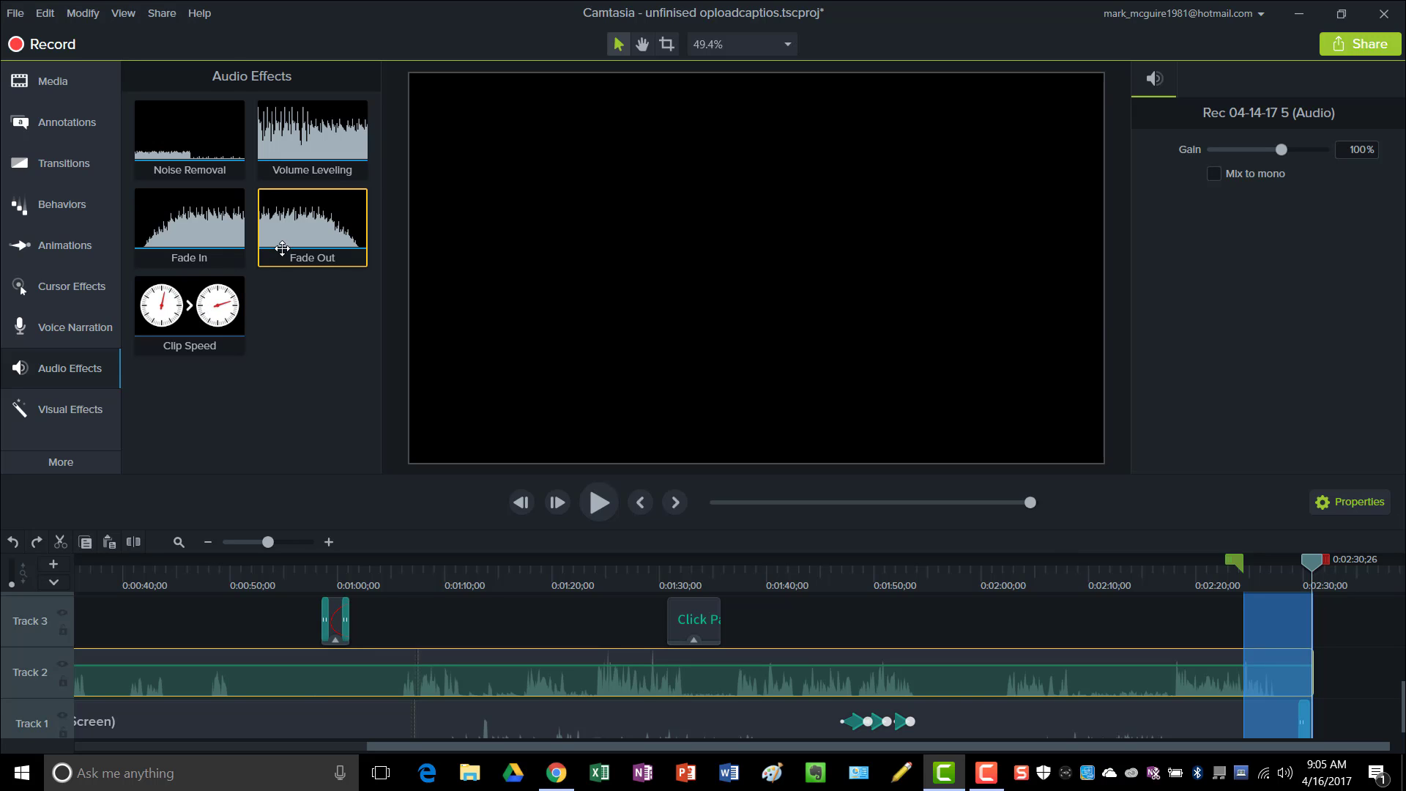
right_click(299, 229)
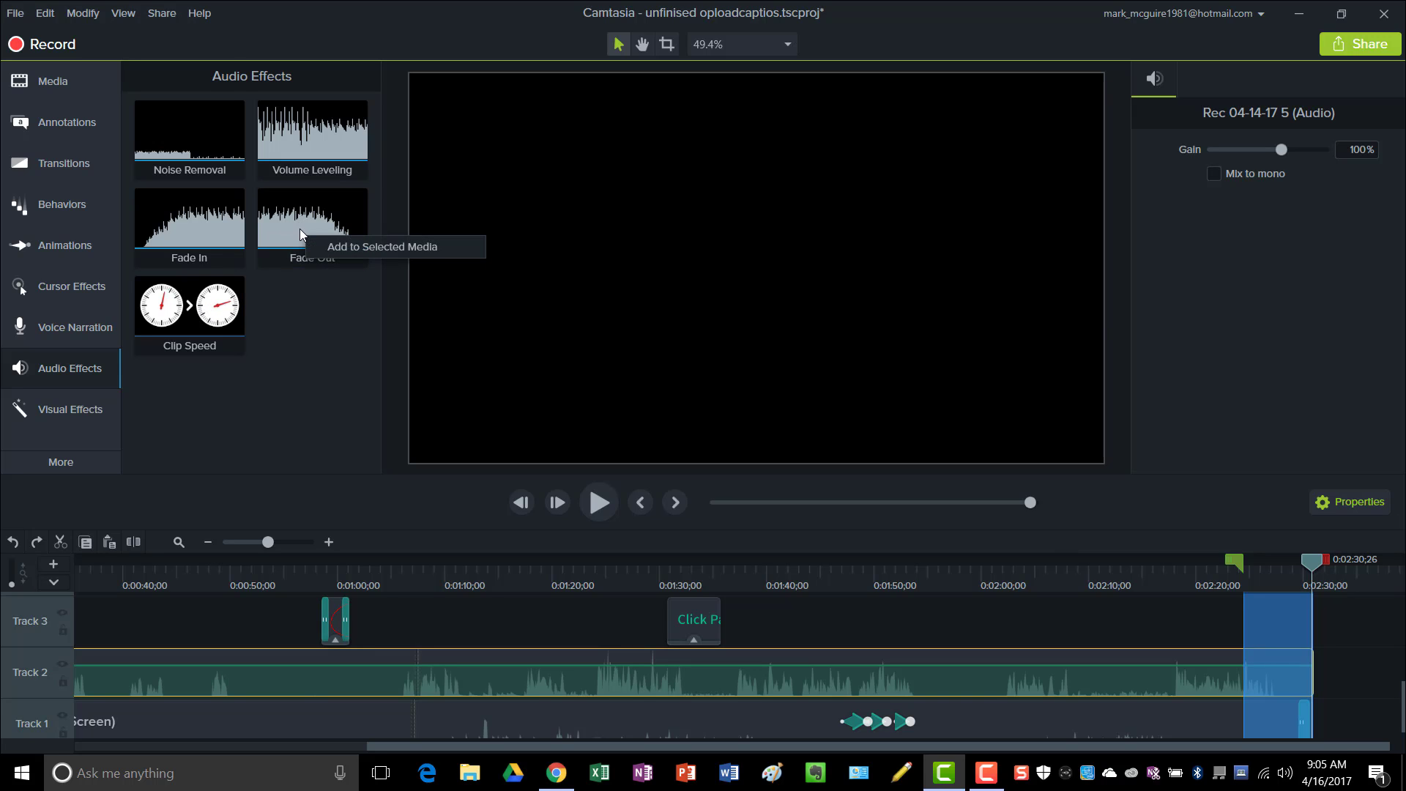
left_click(362, 245)
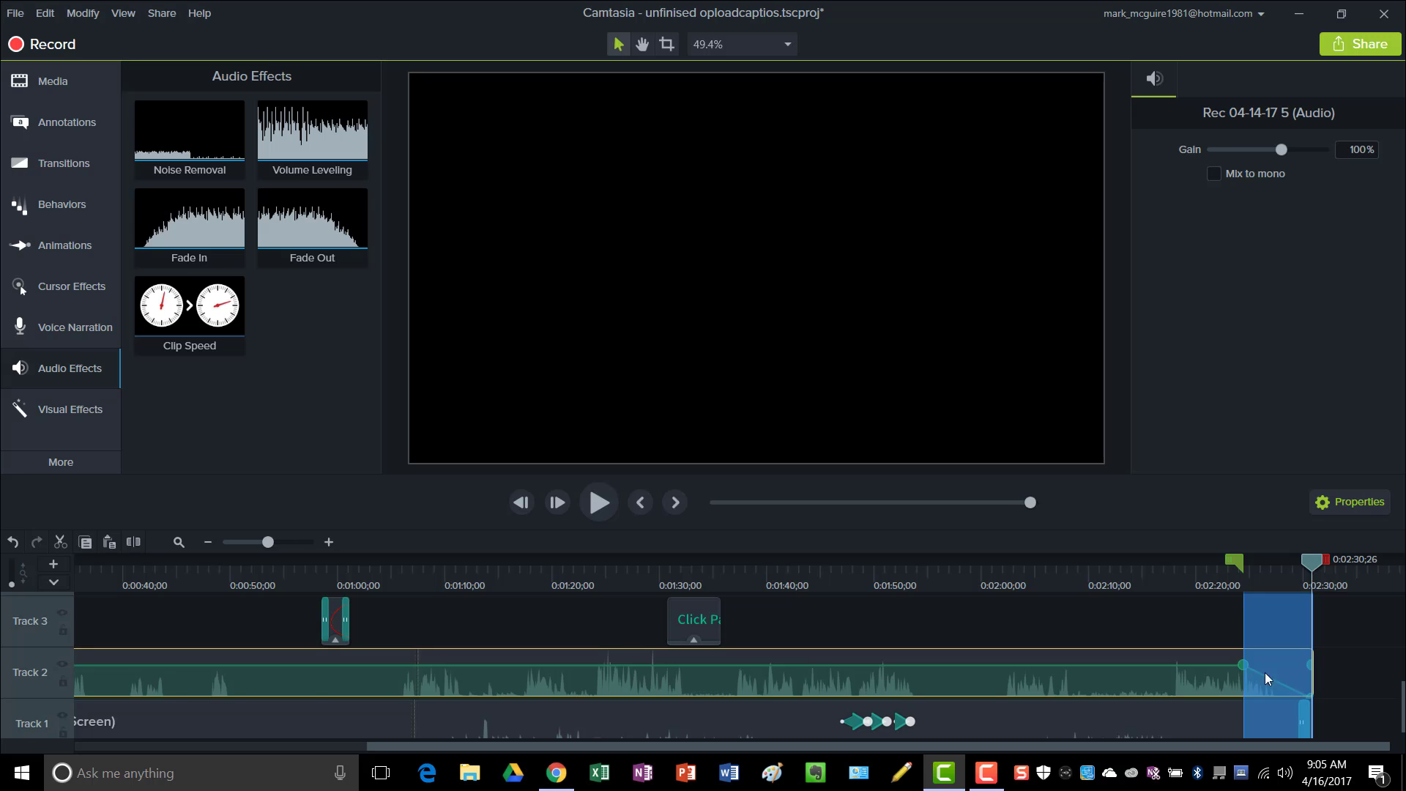
left_click(1320, 566)
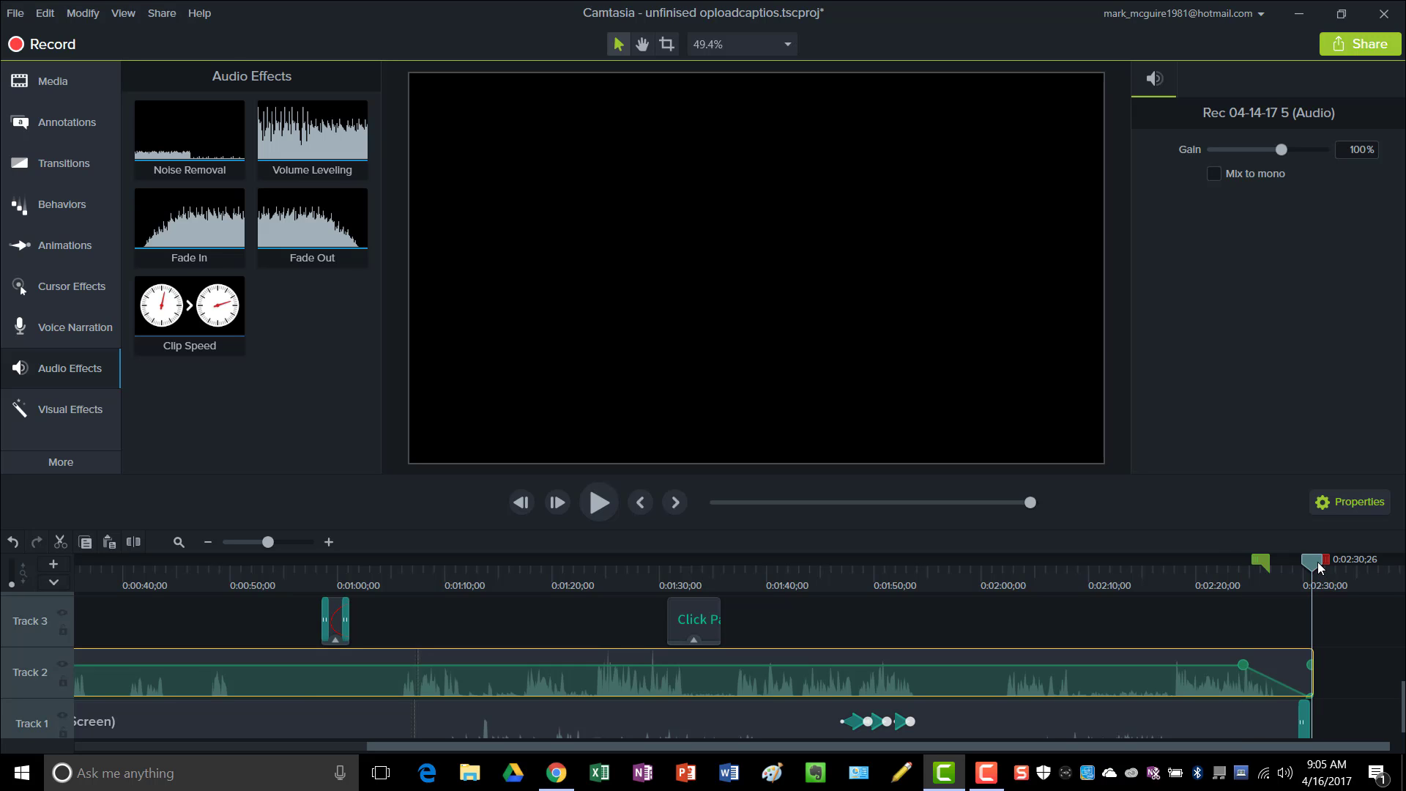
left_click(73, 410)
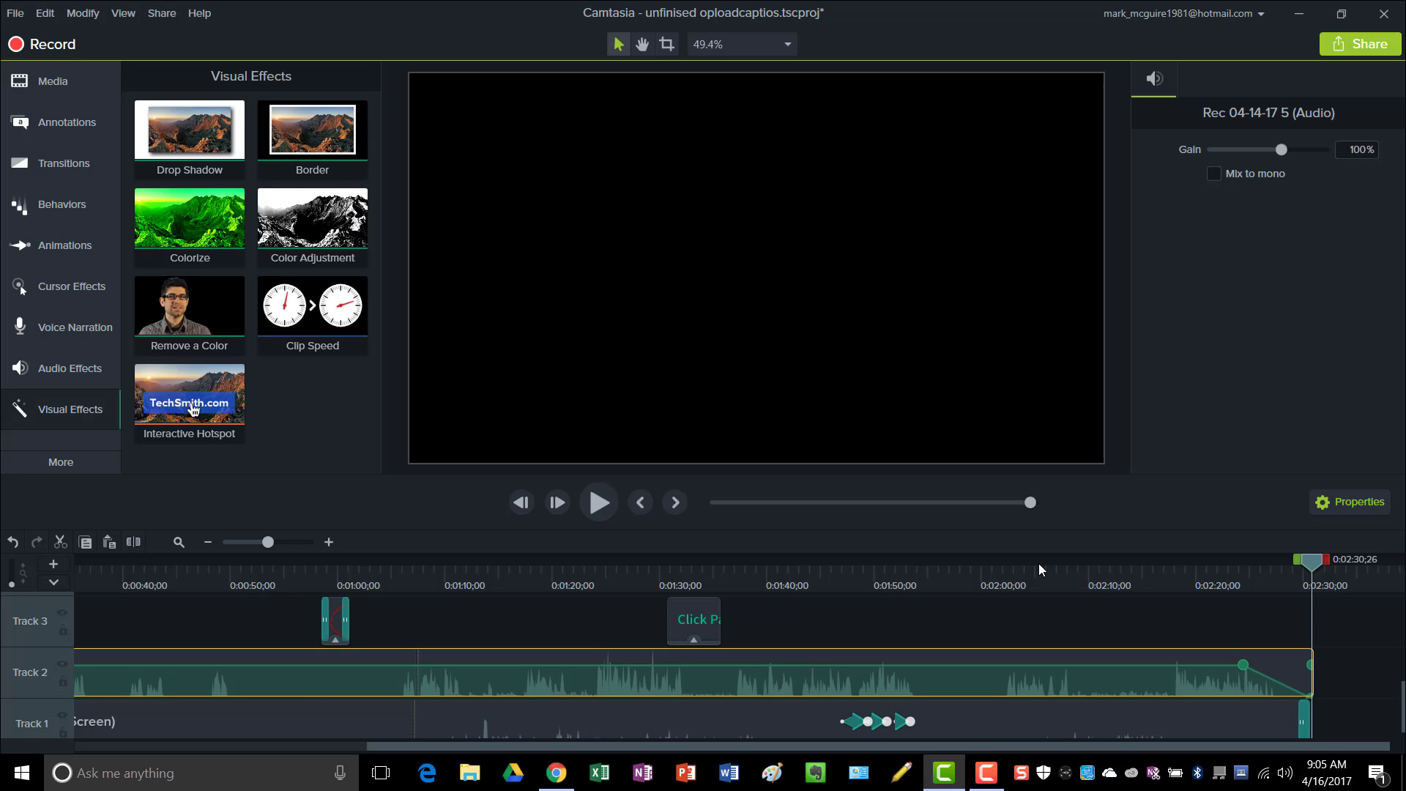